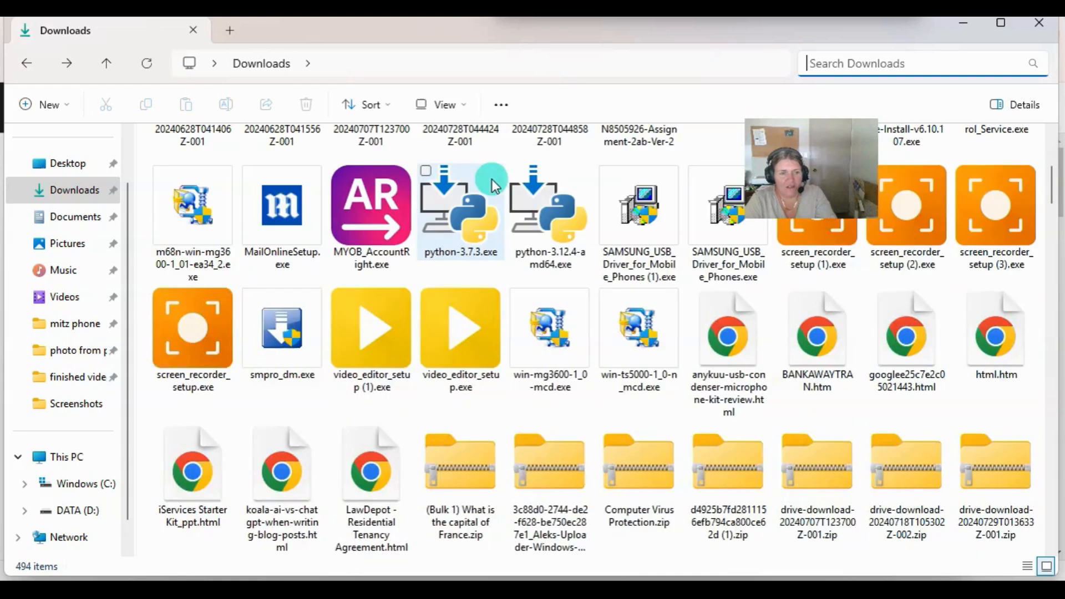
# Delete the Apache OpenOffice installer, both Samsung USB driver installers and all four screen_recorder_setup files from Downloads
pyautogui.scroll(5, 494, 185)
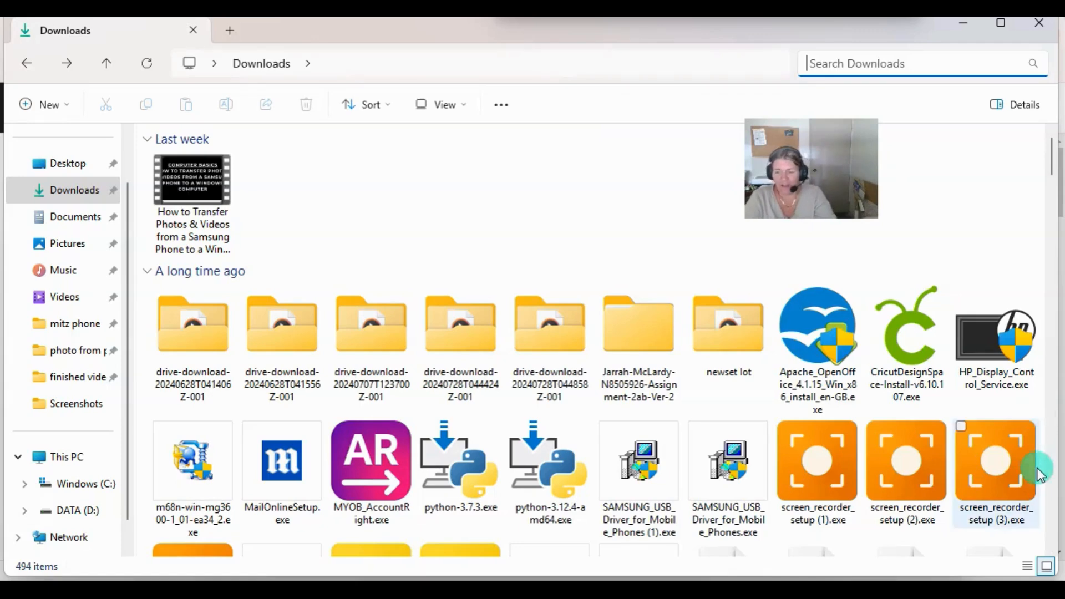
pyautogui.scroll(-5, 862, 464)
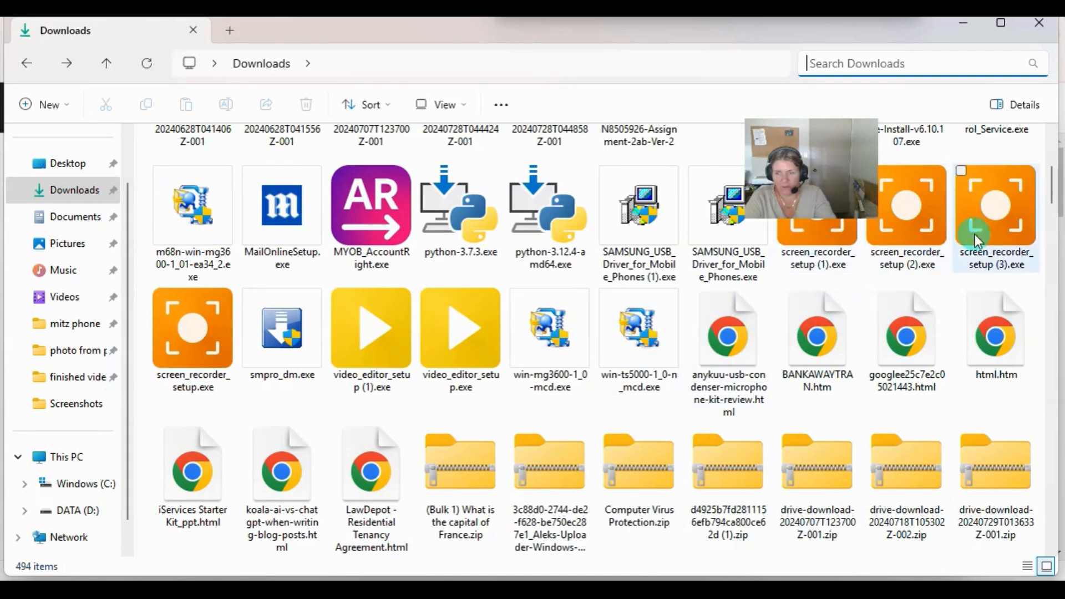
pyautogui.scroll(5, 964, 360)
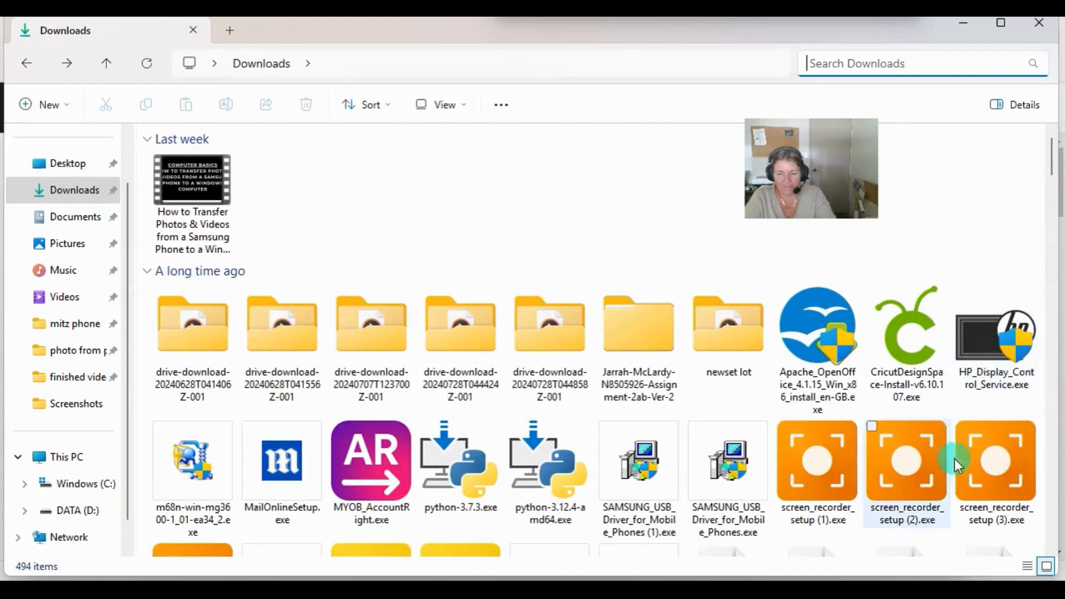
pyautogui.moveTo(1039, 416); pyautogui.dragTo(641, 508)
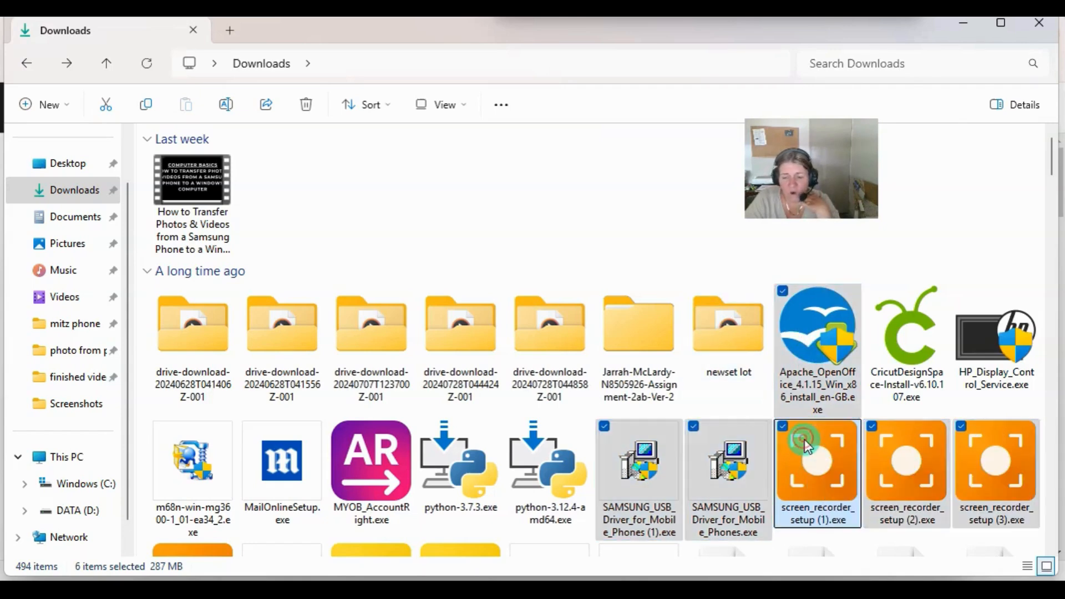
pyautogui.rightClick(804, 440)
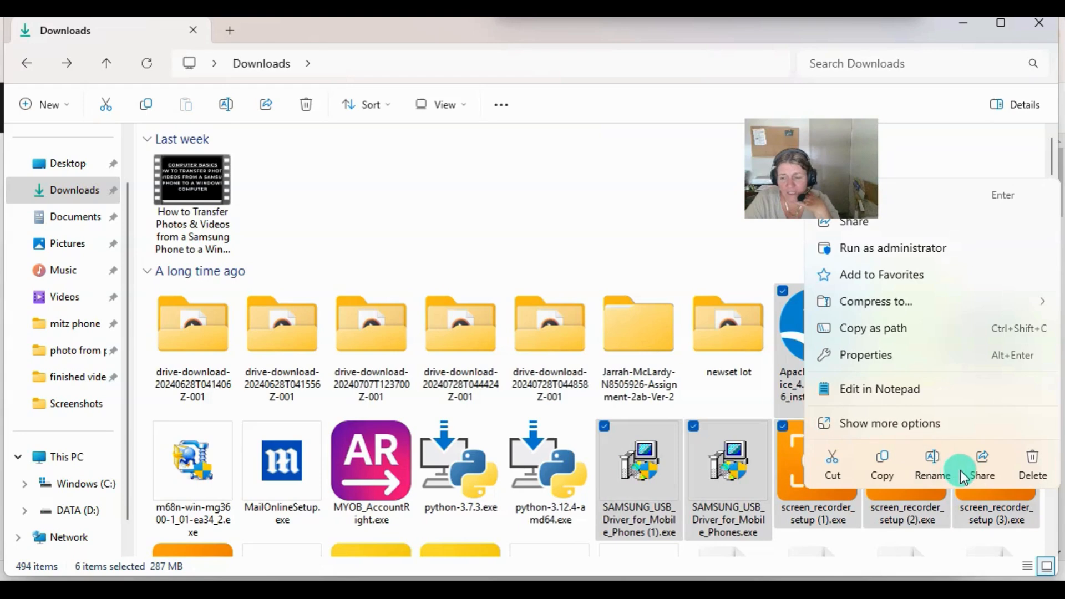
pyautogui.click(1031, 461)
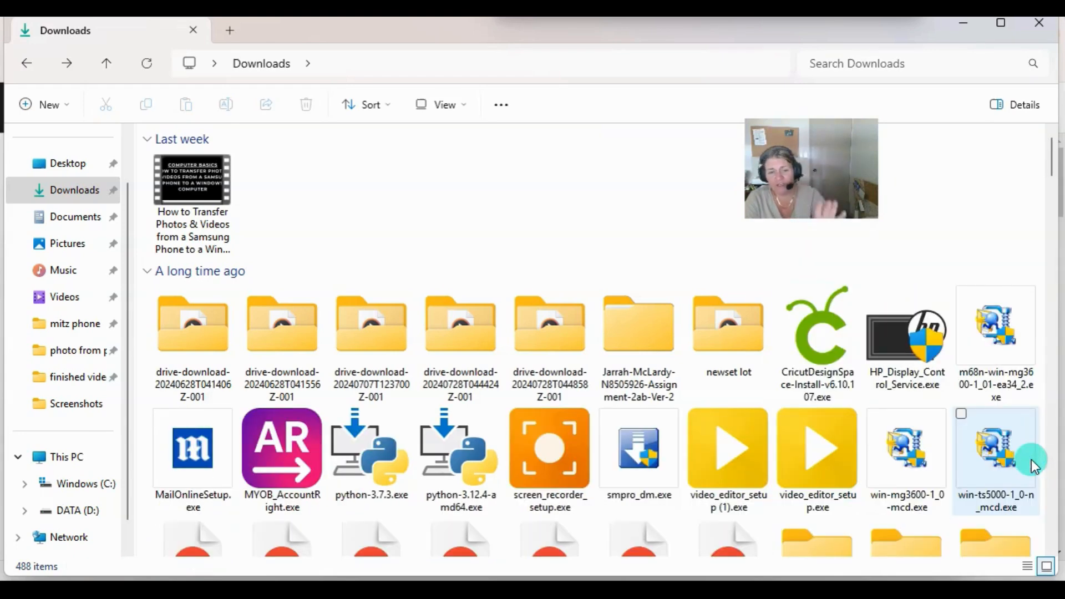
pyautogui.click(561, 448)
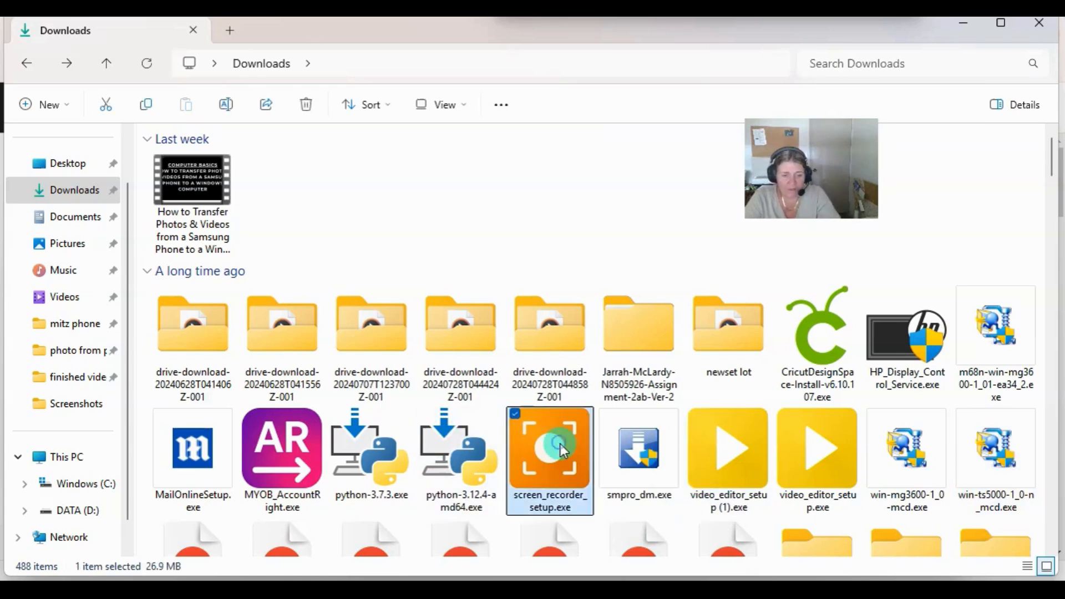
pyautogui.press('Delete')
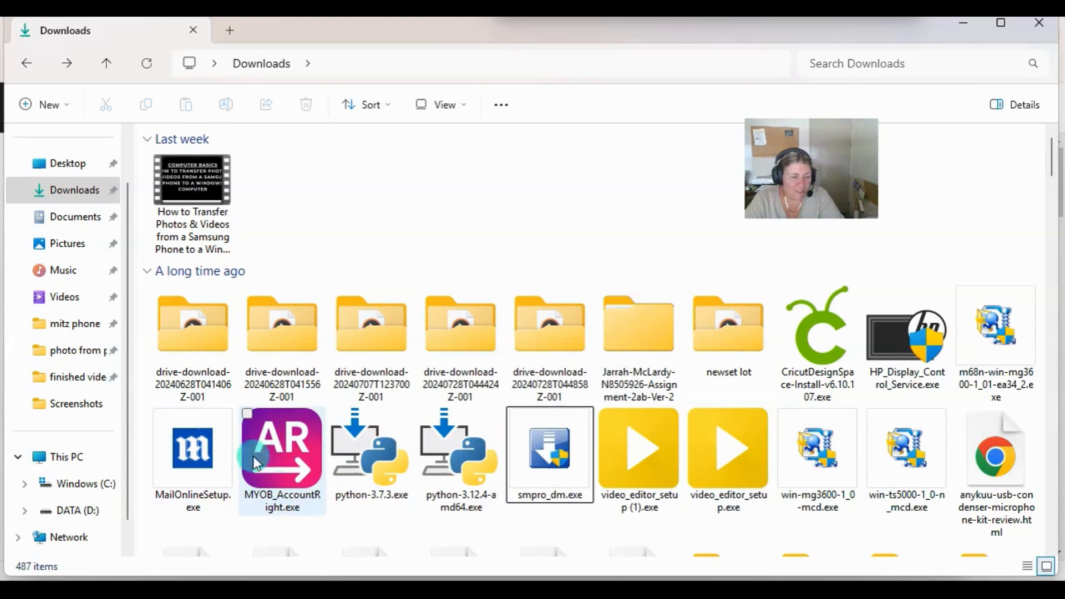
# Delete the whole row of files from MailOnlineSetup.exe through the anykuu-usb-condenser-microphone-kit-review.html page
pyautogui.moveTo(192, 461)
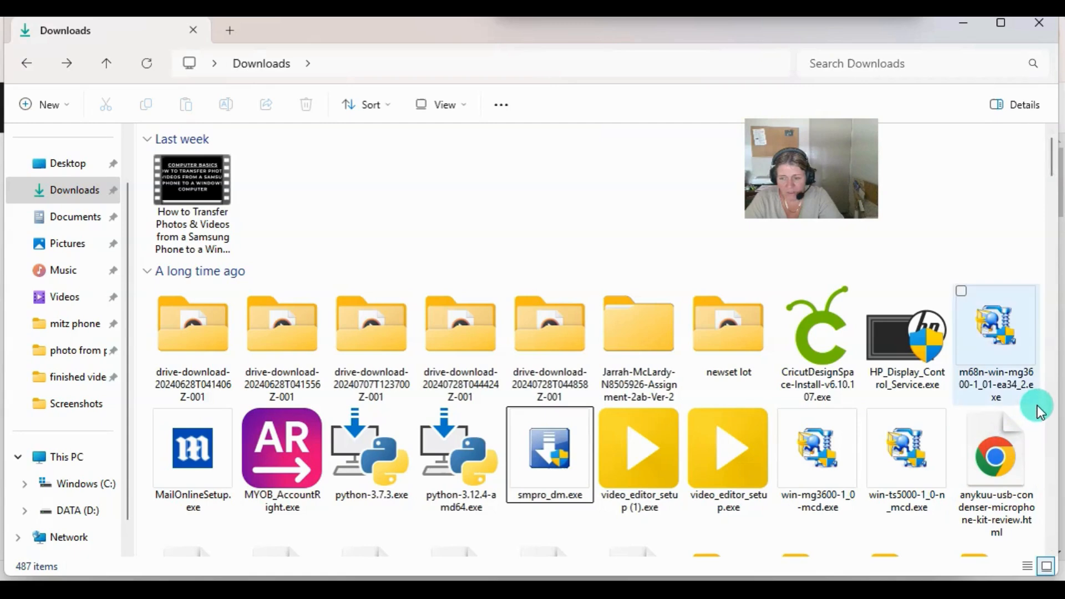
pyautogui.moveTo(1043, 416); pyautogui.dragTo(157, 477)
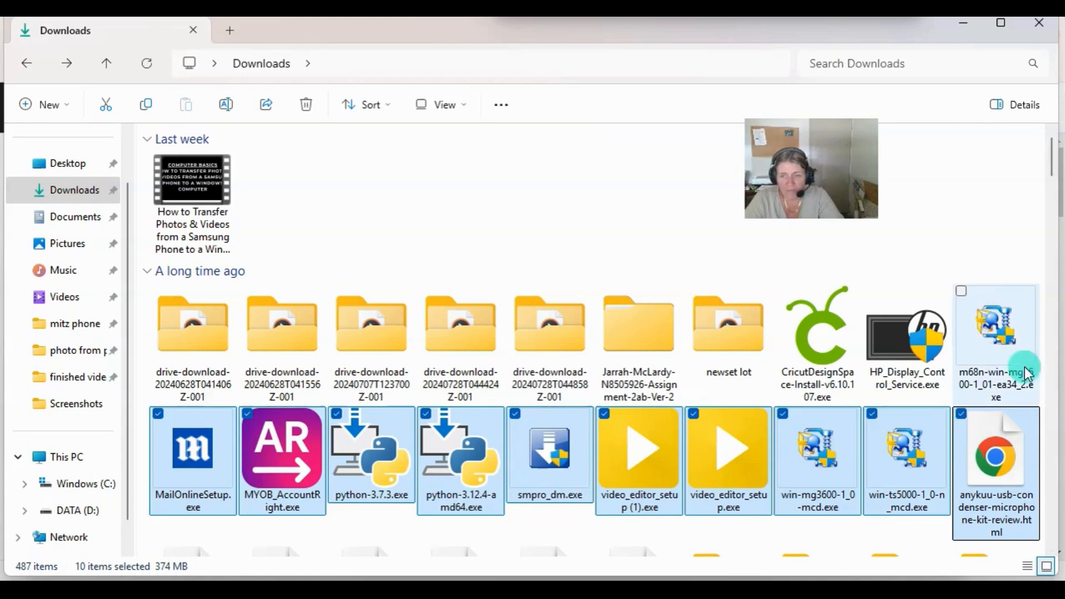
pyautogui.click(1046, 414)
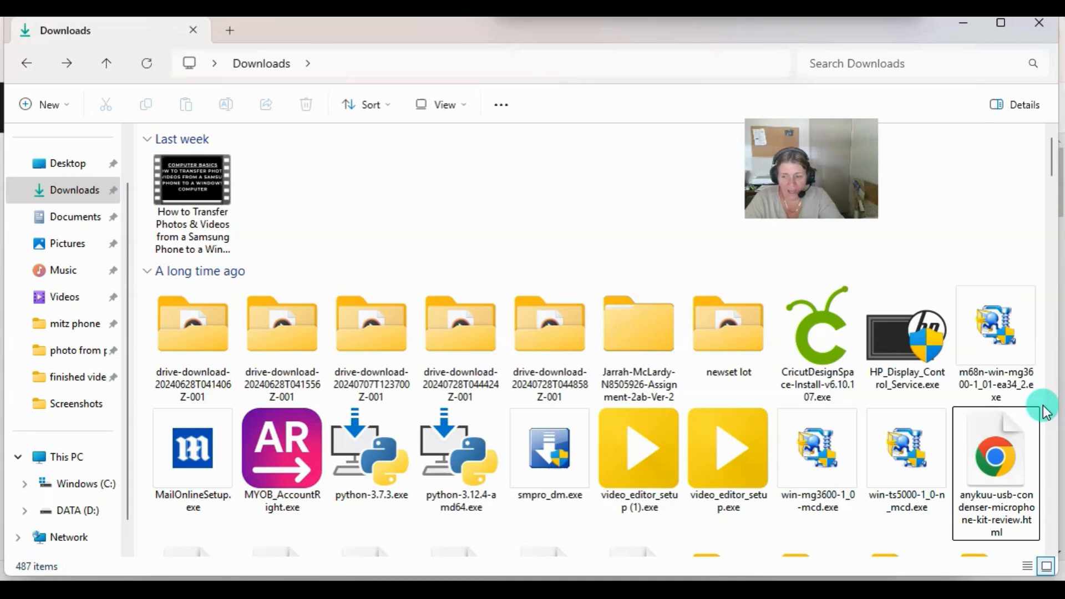
pyautogui.moveTo(1045, 412); pyautogui.dragTo(143, 516)
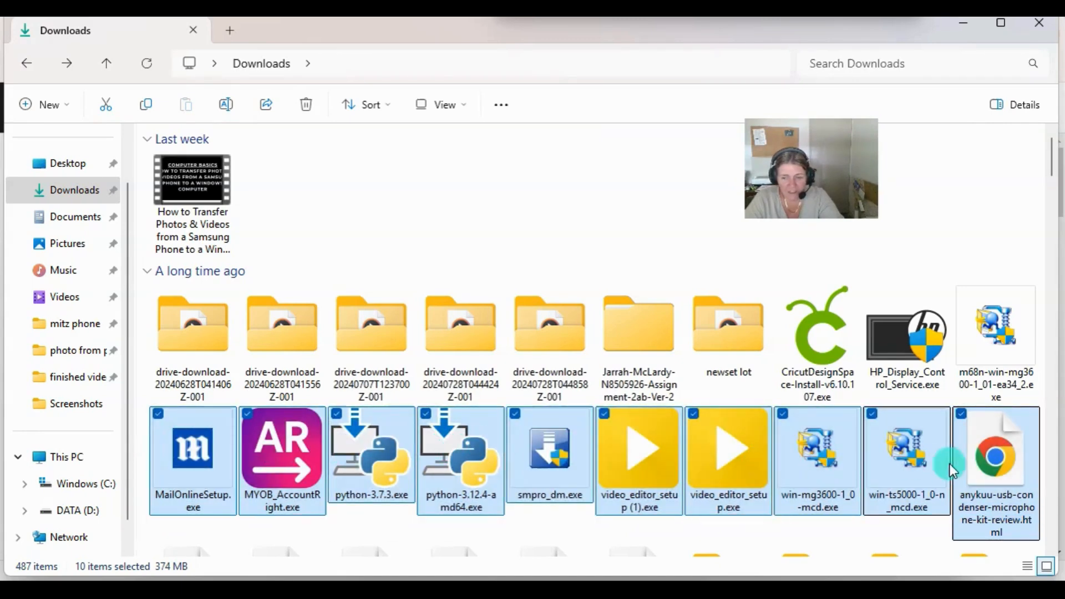
pyautogui.scroll(-5, 457, 548)
pyautogui.scroll(5, 455, 461)
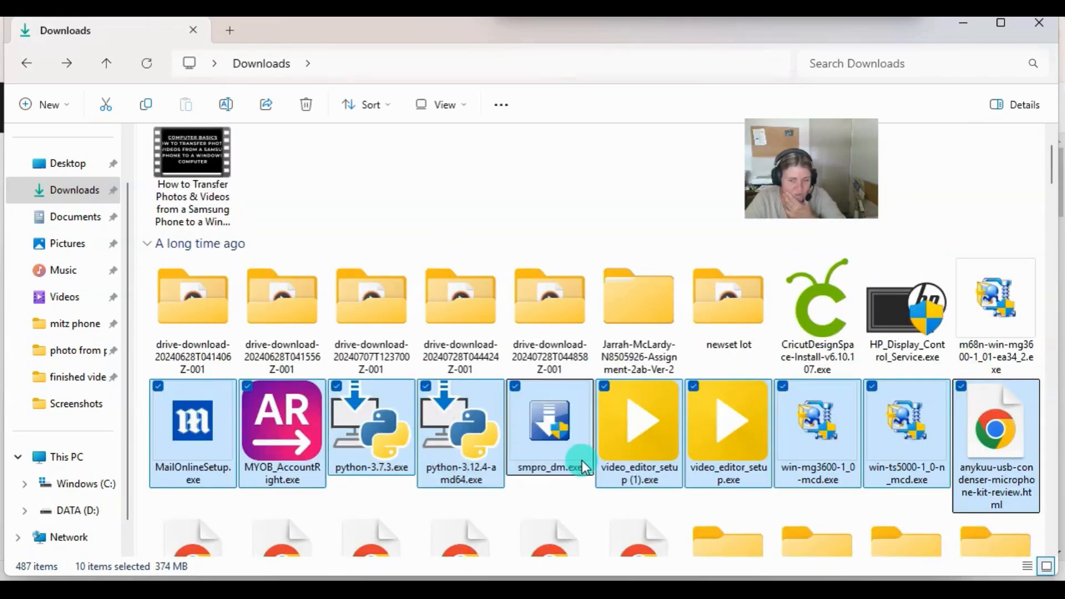
pyautogui.moveTo(582, 463)
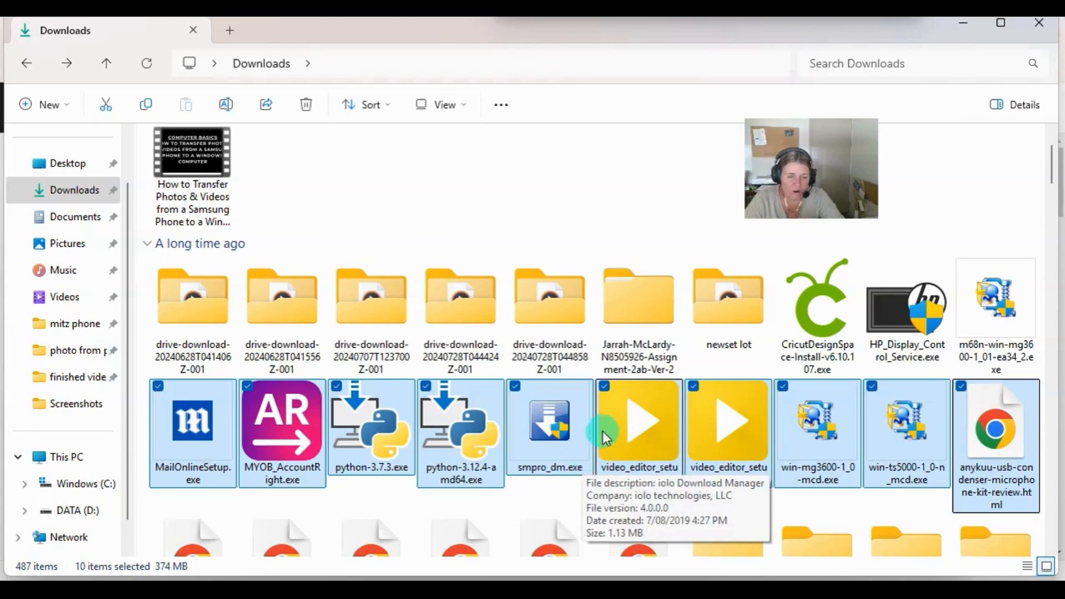
pyautogui.moveTo(629, 417)
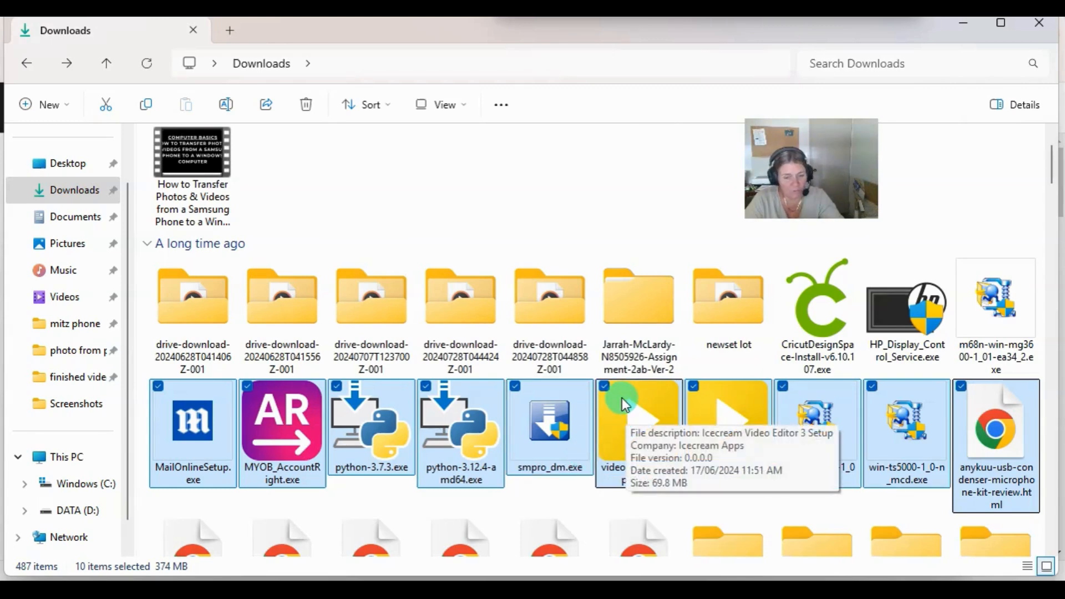
pyautogui.rightClick(621, 397)
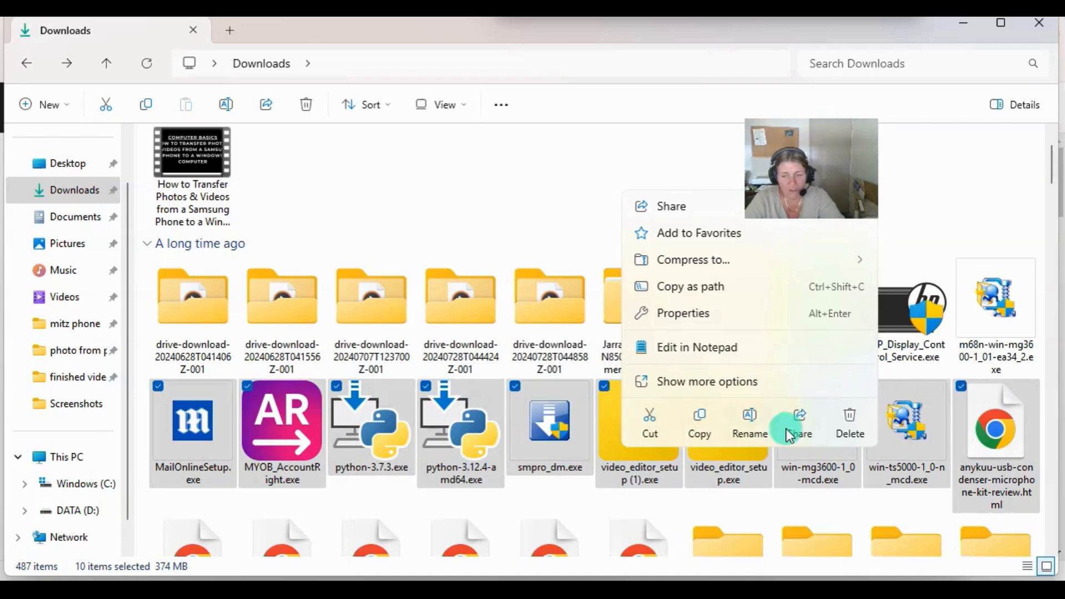
pyautogui.click(850, 424)
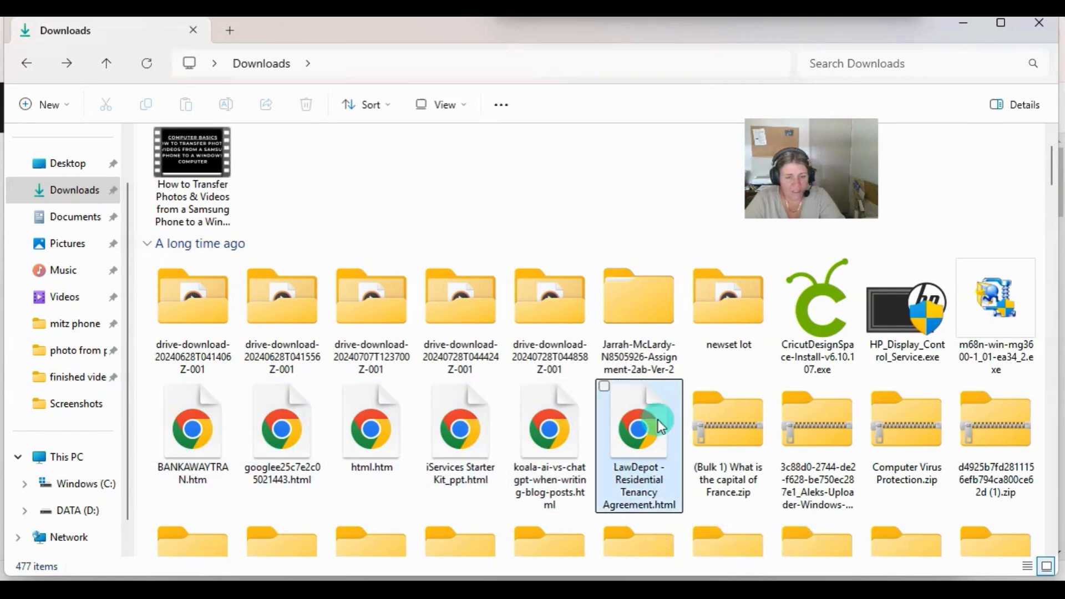
# Delete the six web page files from BANKAWAYTRAN.htm to the LawDepot Residential Tenancy Agreement, leaving the adjacent zip out of the selection
pyautogui.moveTo(690, 377); pyautogui.dragTo(145, 511)
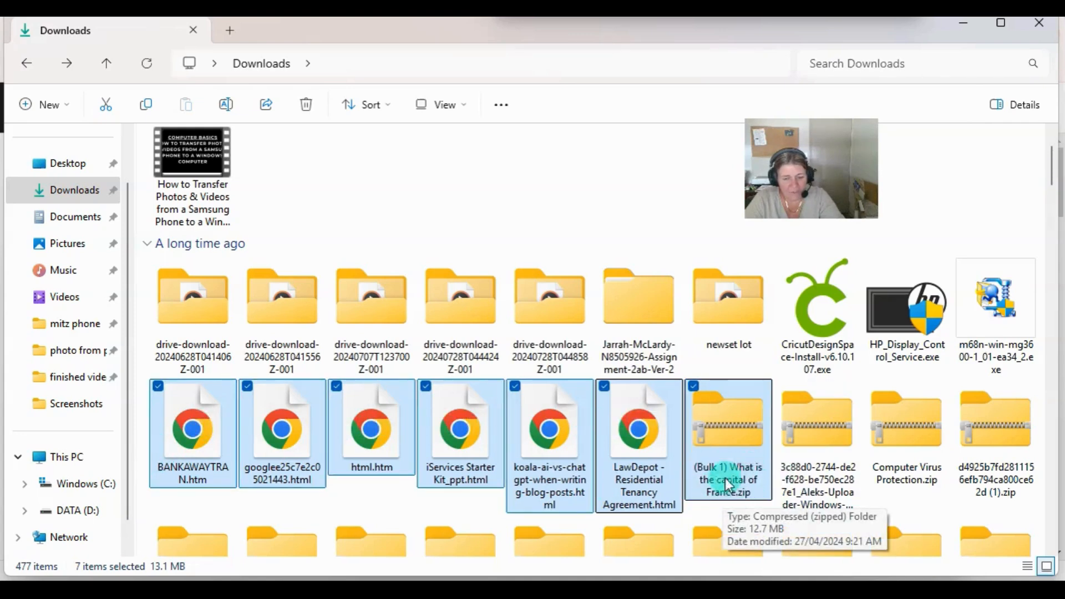
pyautogui.click(694, 386)
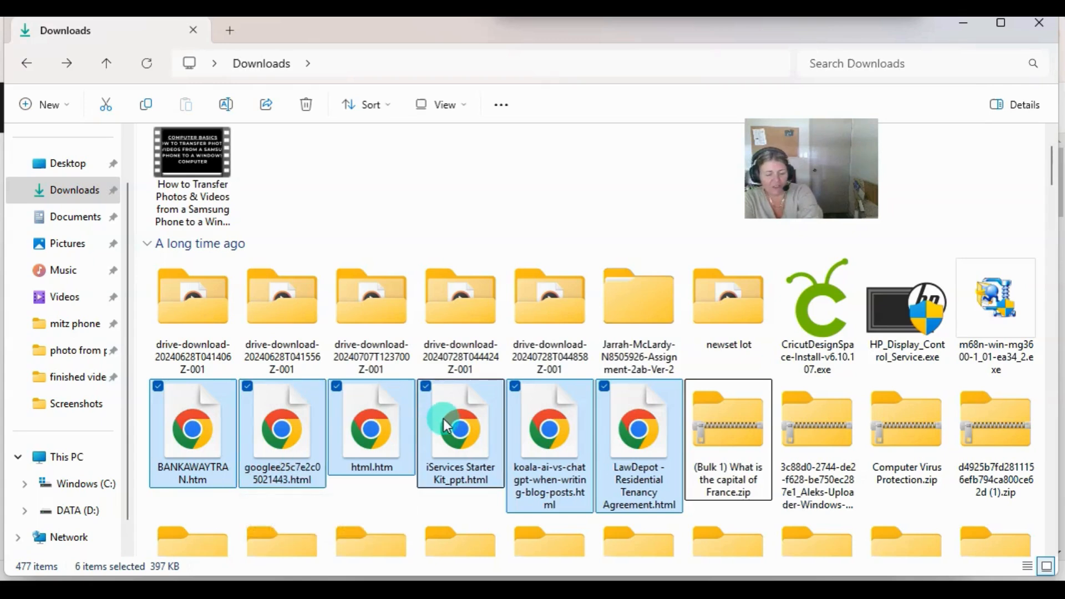
pyautogui.press('Delete')
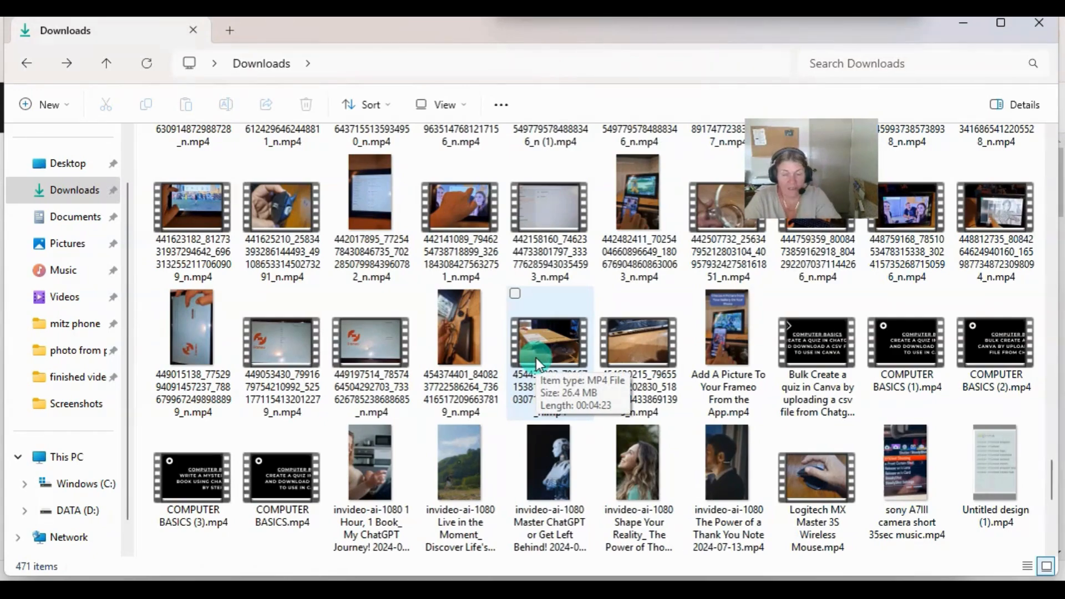
# Create a new folder named "video for amazon" in Downloads
pyautogui.scroll(2, 536, 377)
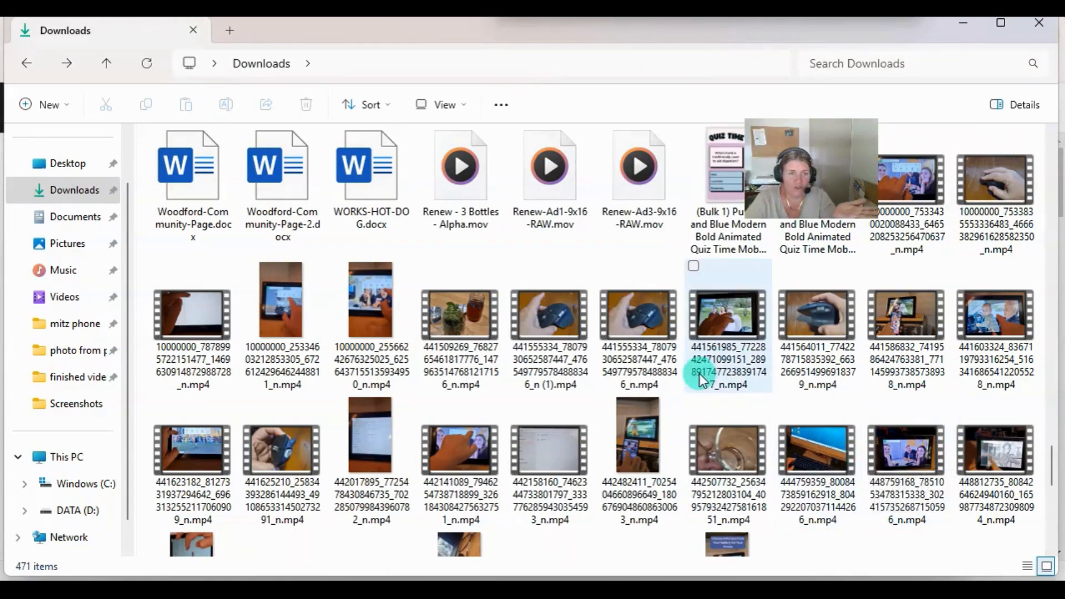
pyautogui.scroll(5, 656, 399)
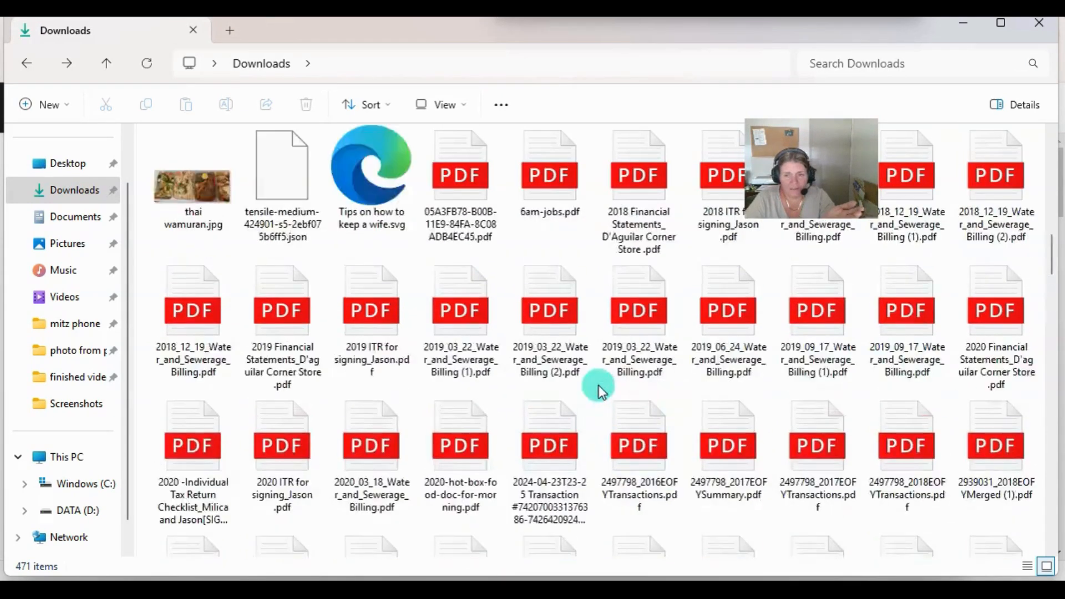
pyautogui.scroll(-10, 659, 445)
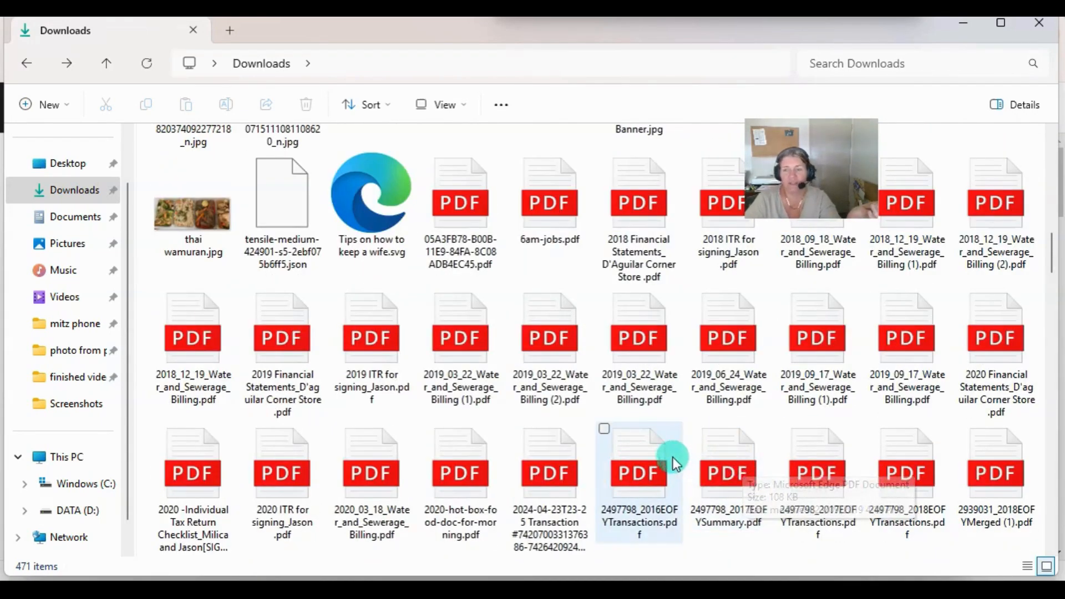
pyautogui.scroll(10, 594, 399)
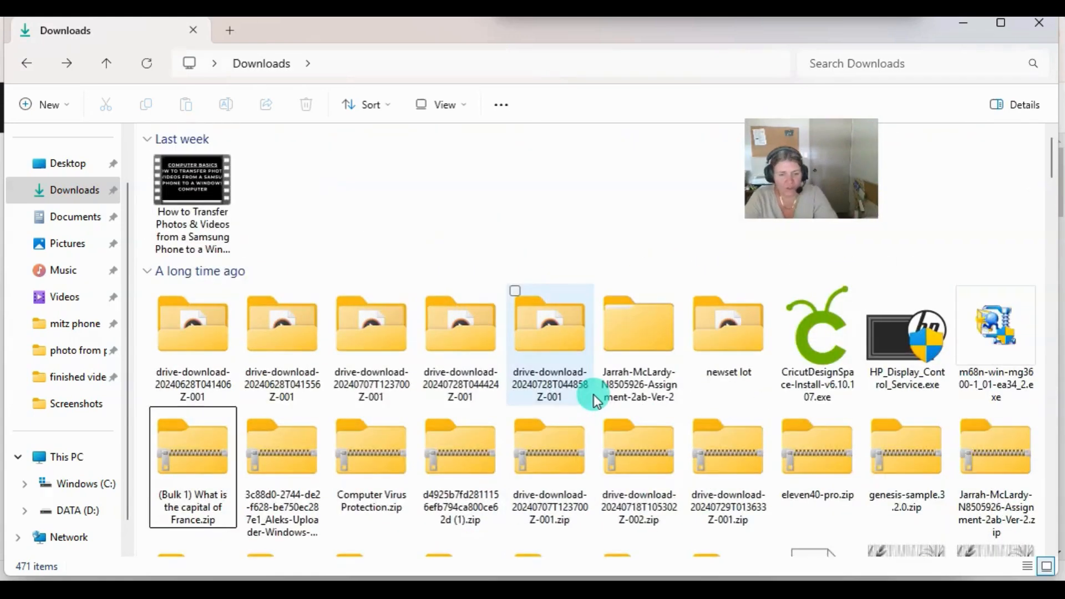
pyautogui.rightClick(407, 200)
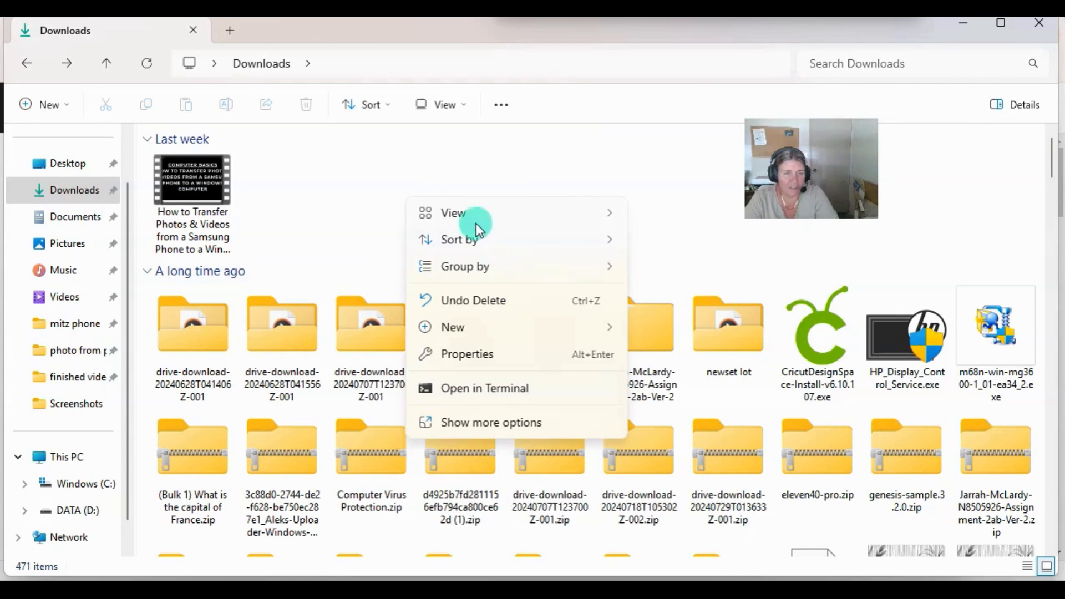
pyautogui.moveTo(464, 331)
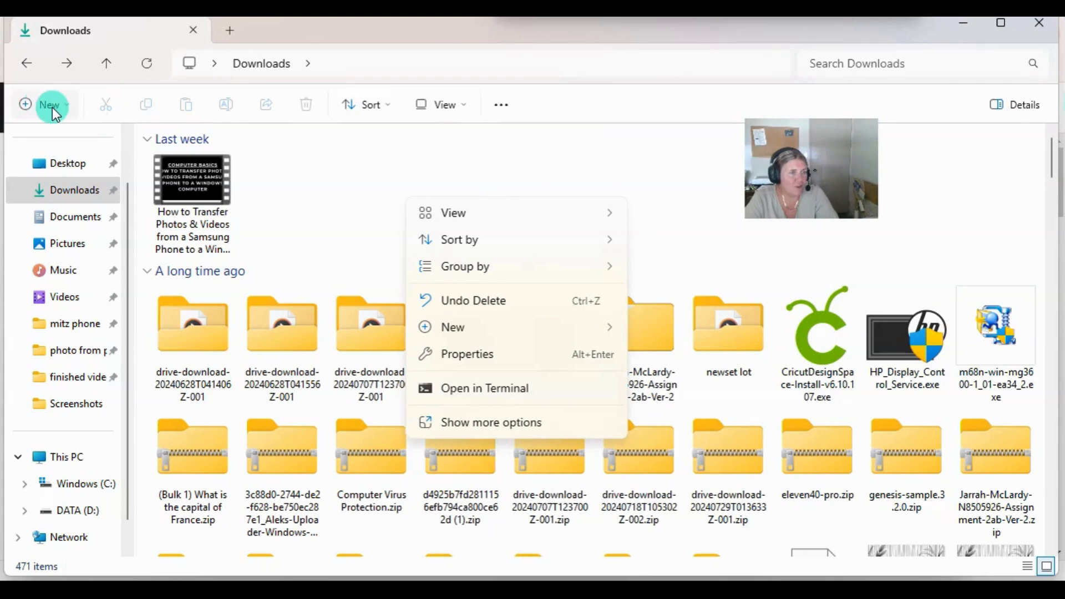
pyautogui.click(52, 107)
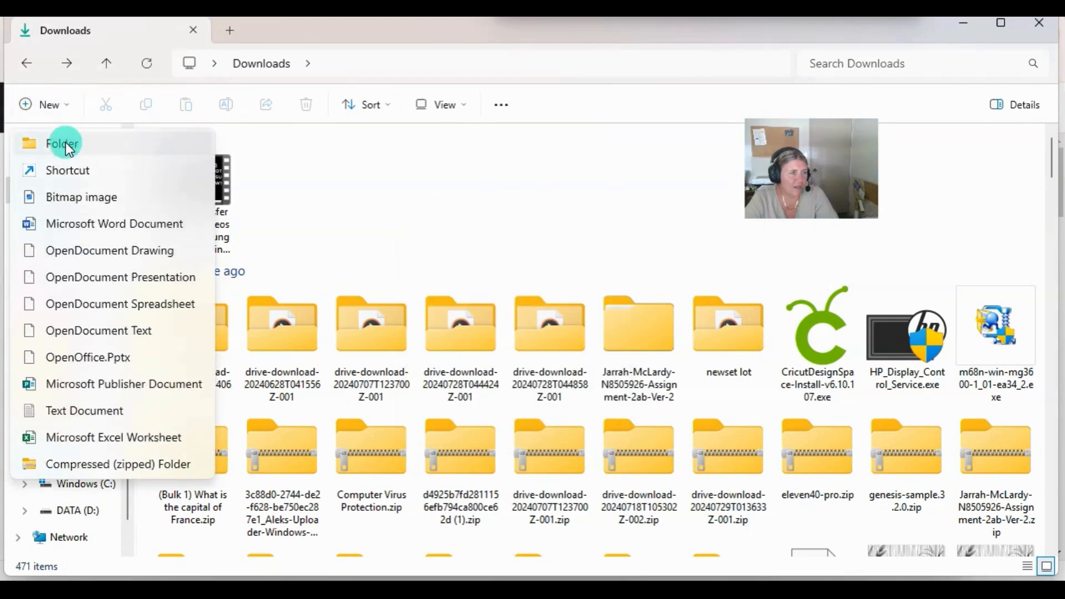
pyautogui.click(66, 142)
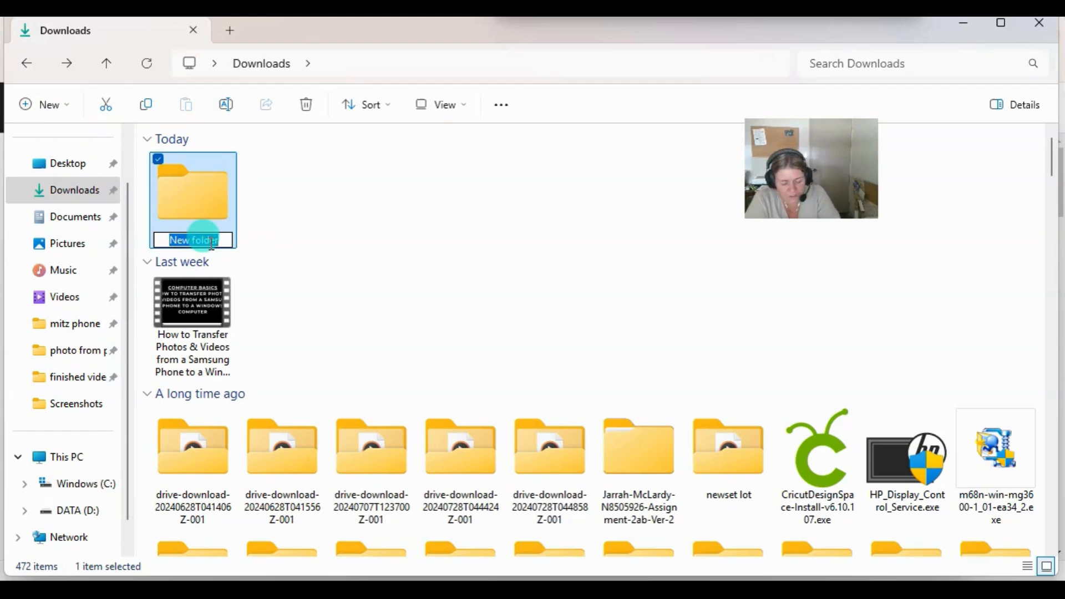
pyautogui.write('video')
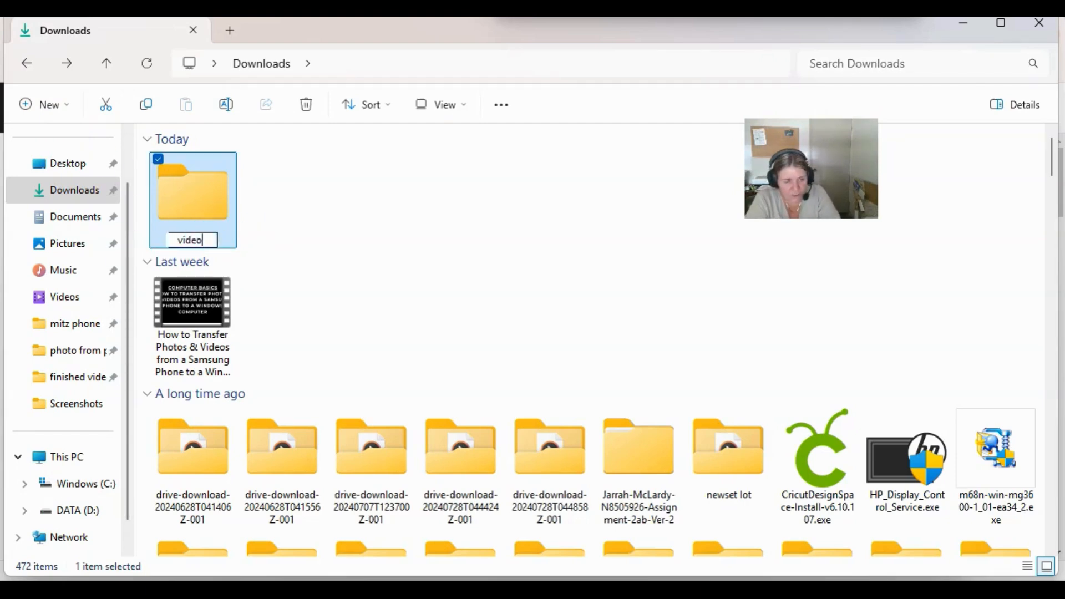
pyautogui.write(' fr')
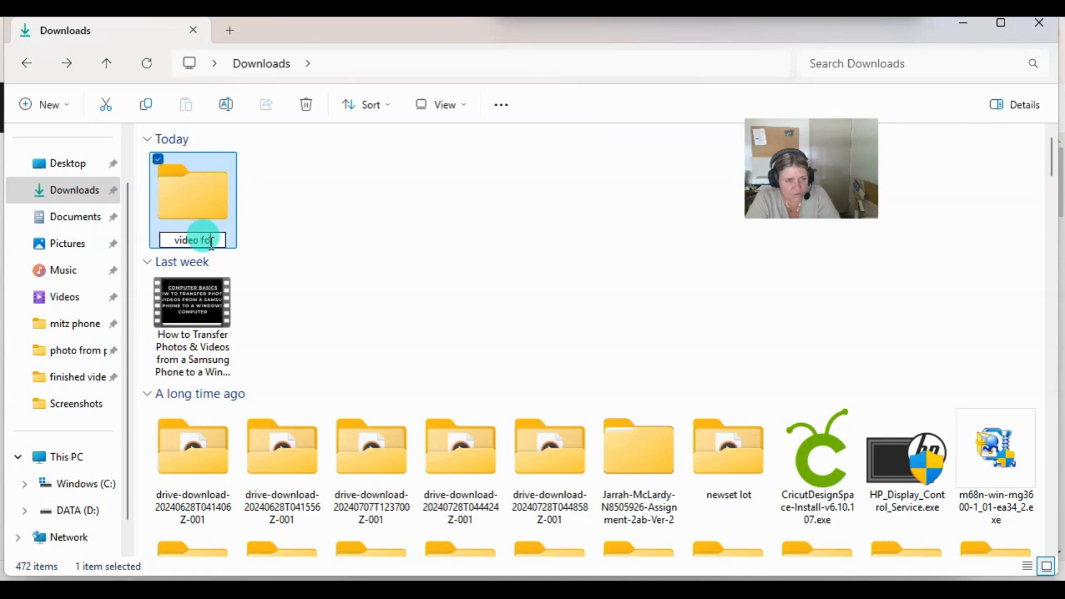
pyautogui.write('r ama')
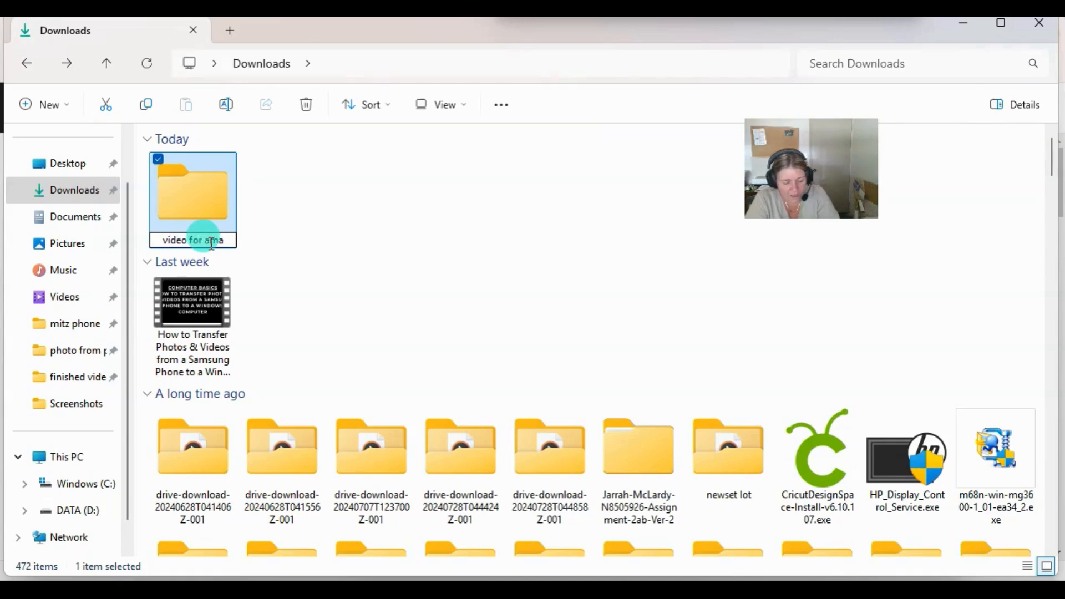
pyautogui.write('zon')
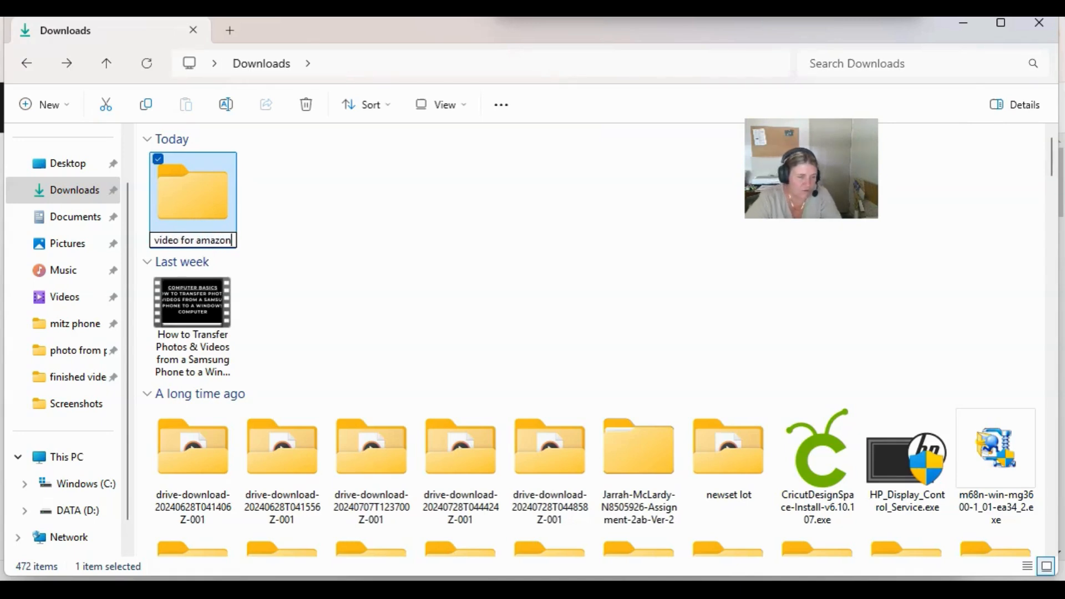
pyautogui.click(344, 281)
pyautogui.click(368, 283)
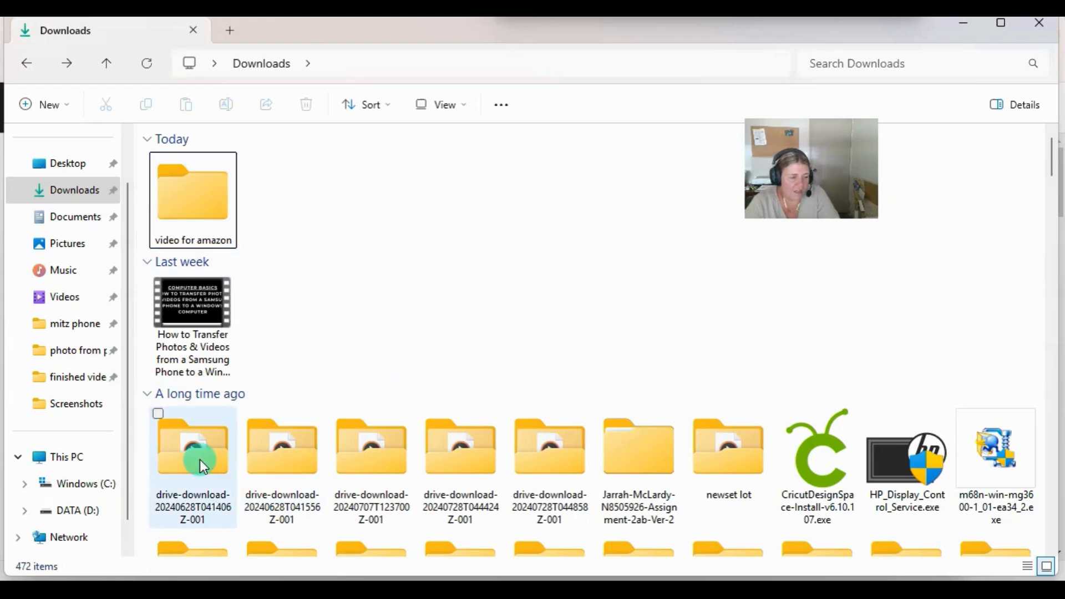
# Open the drive-download-20240628T041406Z-001 folder to check its contents and return to Downloads
pyautogui.doubleClick(184, 459)
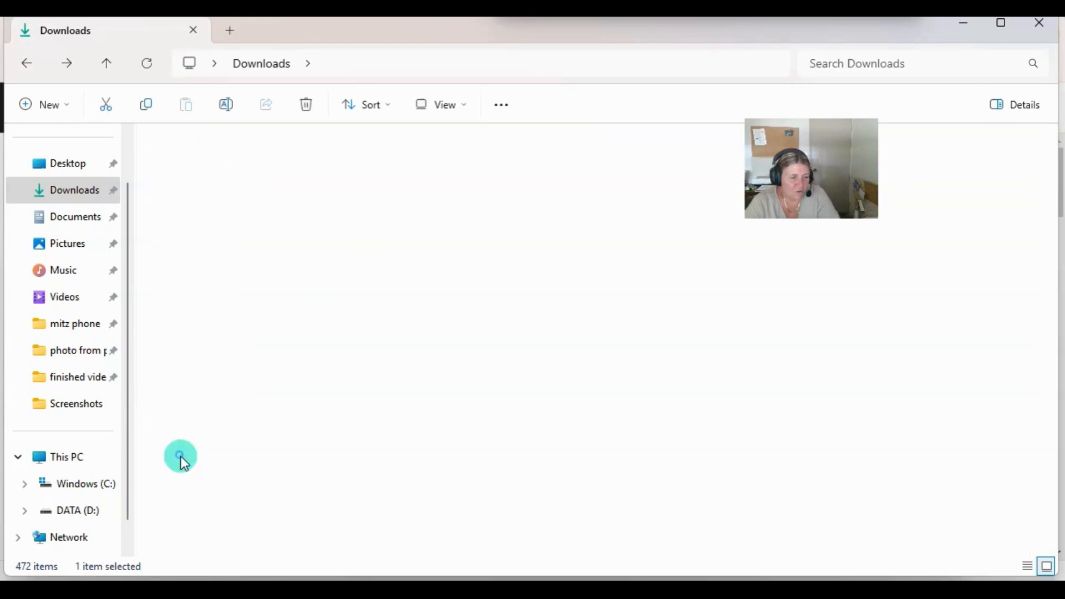
pyautogui.click(32, 63)
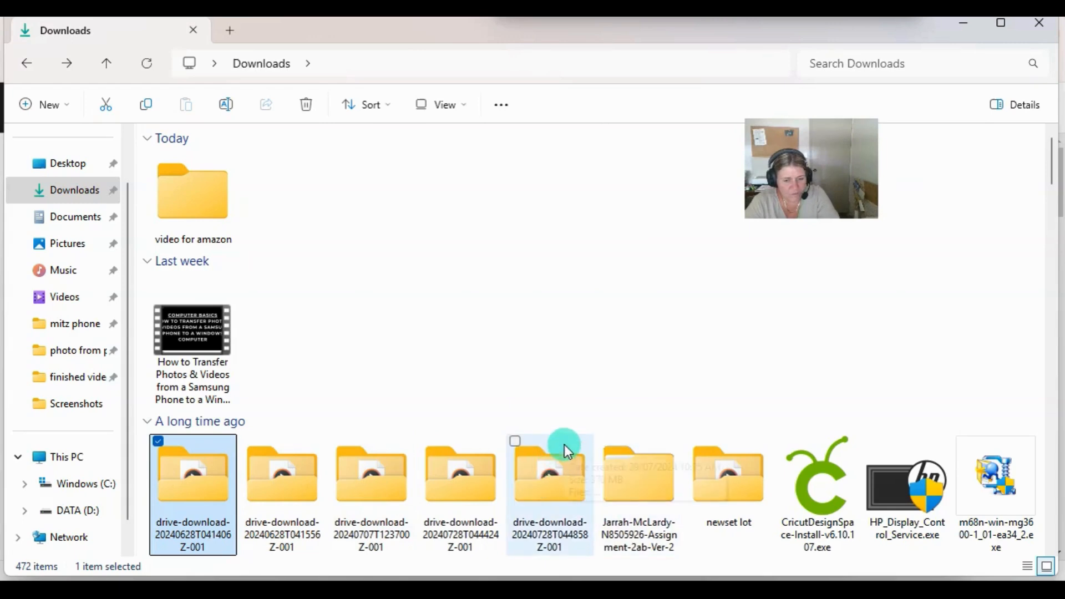
# Delete the unzipped Assignment-2ab-Ver-2 folder and the "newset lot" folder from Downloads
pyautogui.click(647, 471)
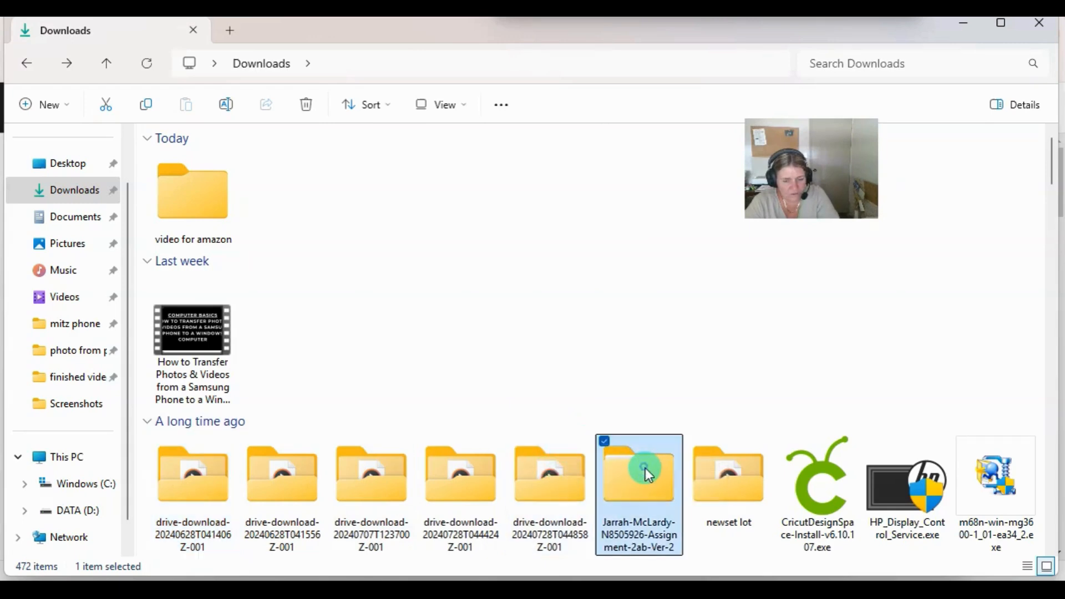
pyautogui.press('Delete')
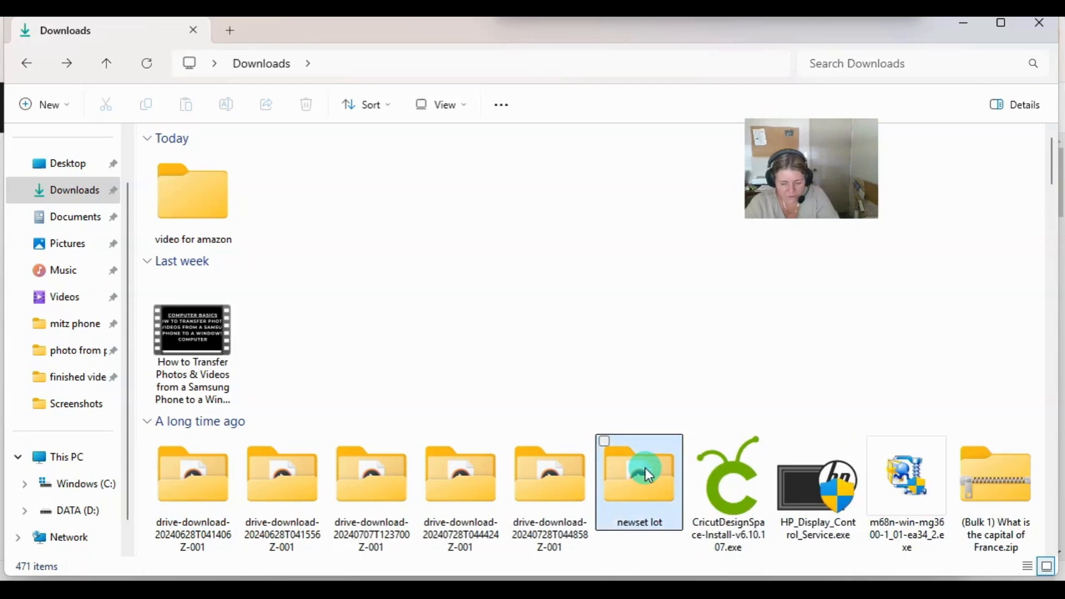
pyautogui.click(644, 467)
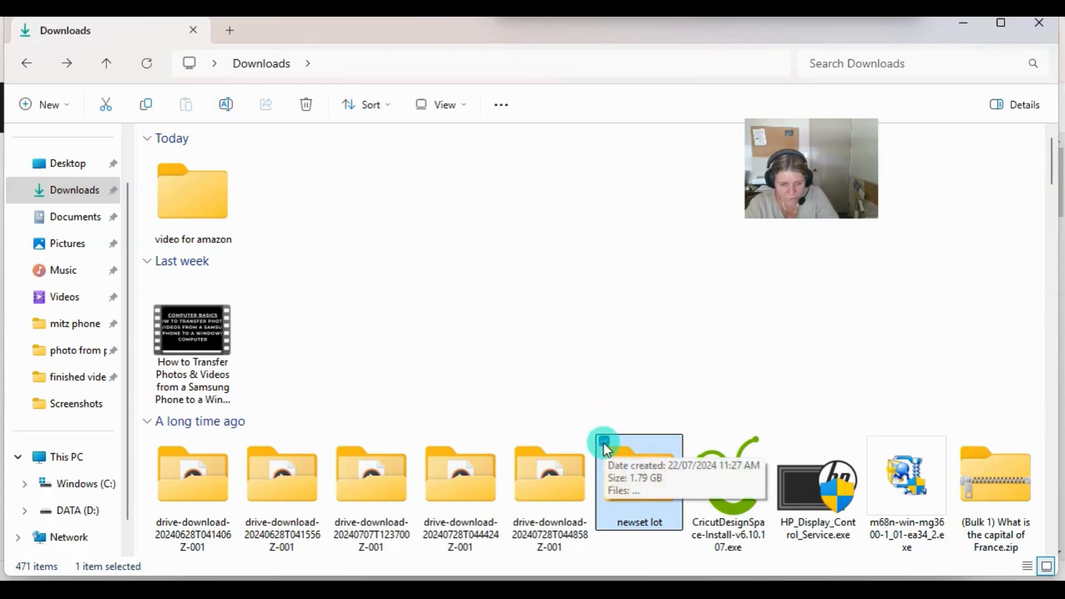
pyautogui.press('Delete')
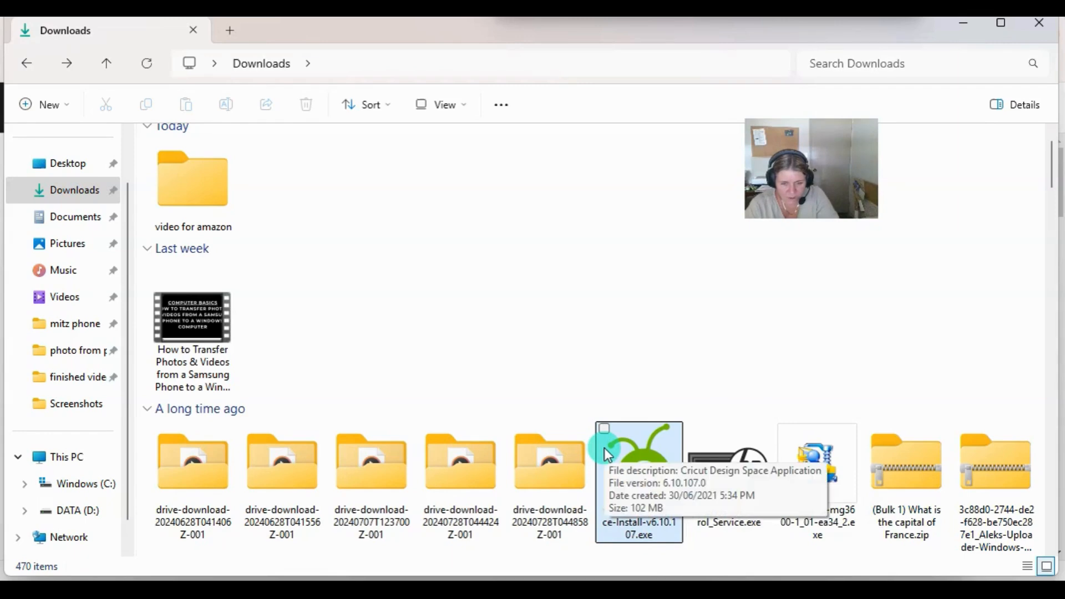
# Delete the three installers: CricutDesignSpace-Install-v6.10.107.exe, HP_Display_Control_Service.exe and m68n-win-mg3600-1_01-ea34_2.exe
pyautogui.click(605, 428)
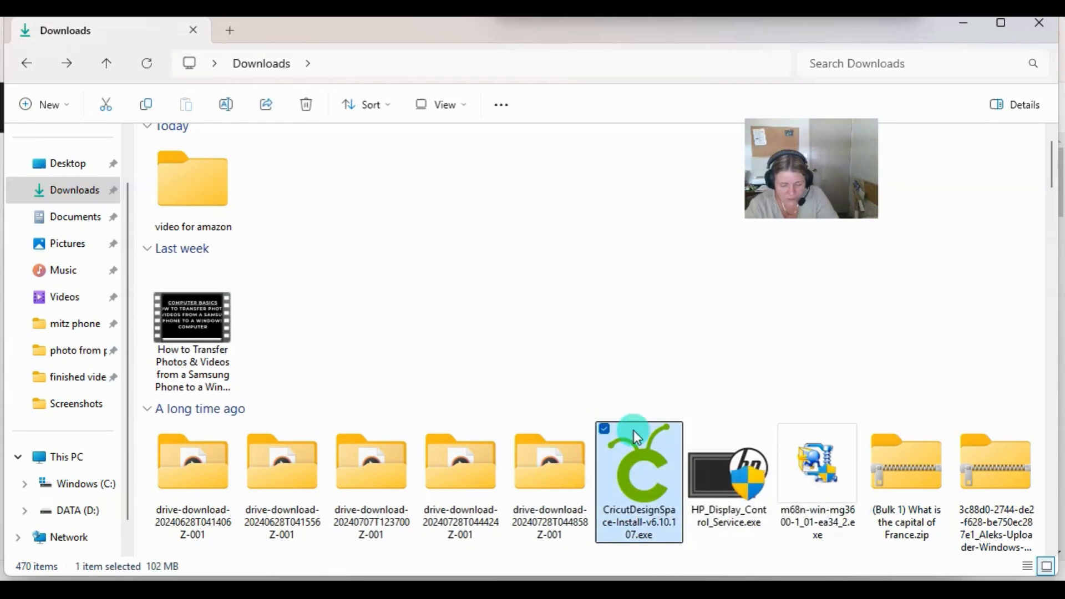
pyautogui.press('Delete')
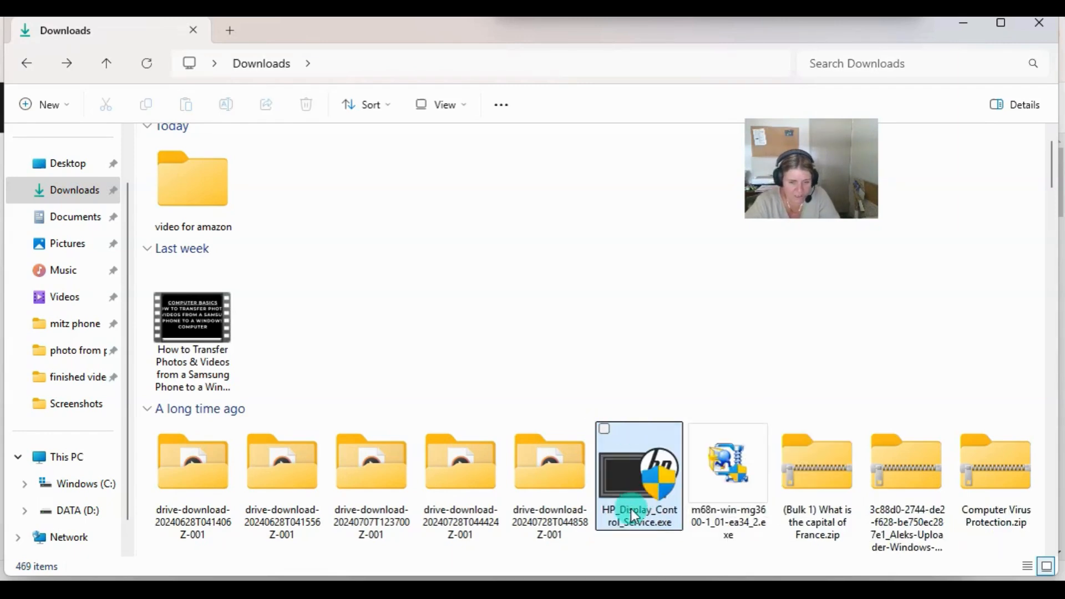
pyautogui.click(607, 429)
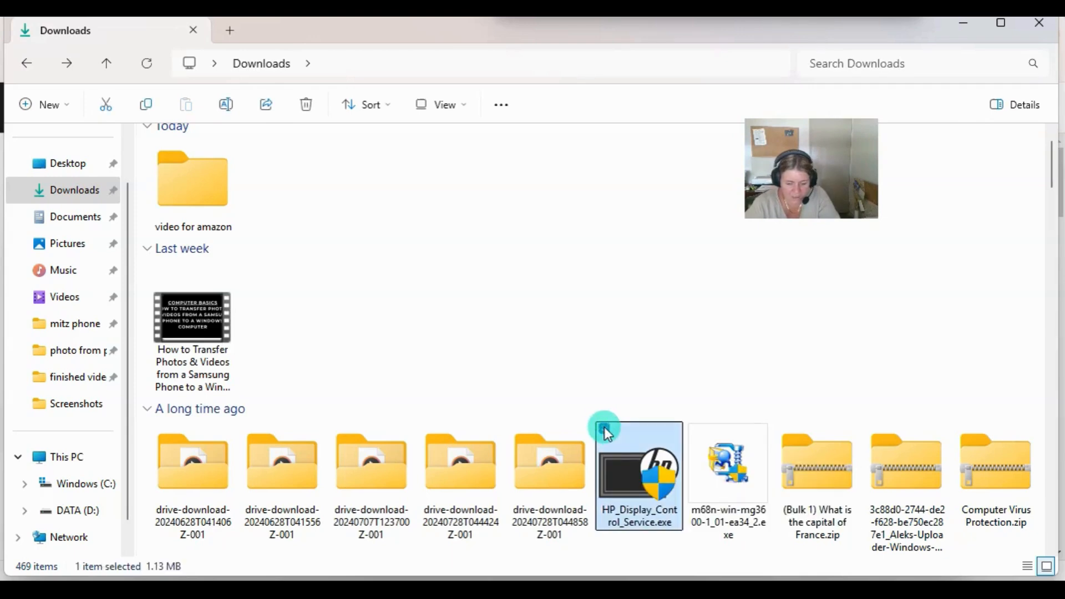
pyautogui.press('Delete')
pyautogui.click(605, 431)
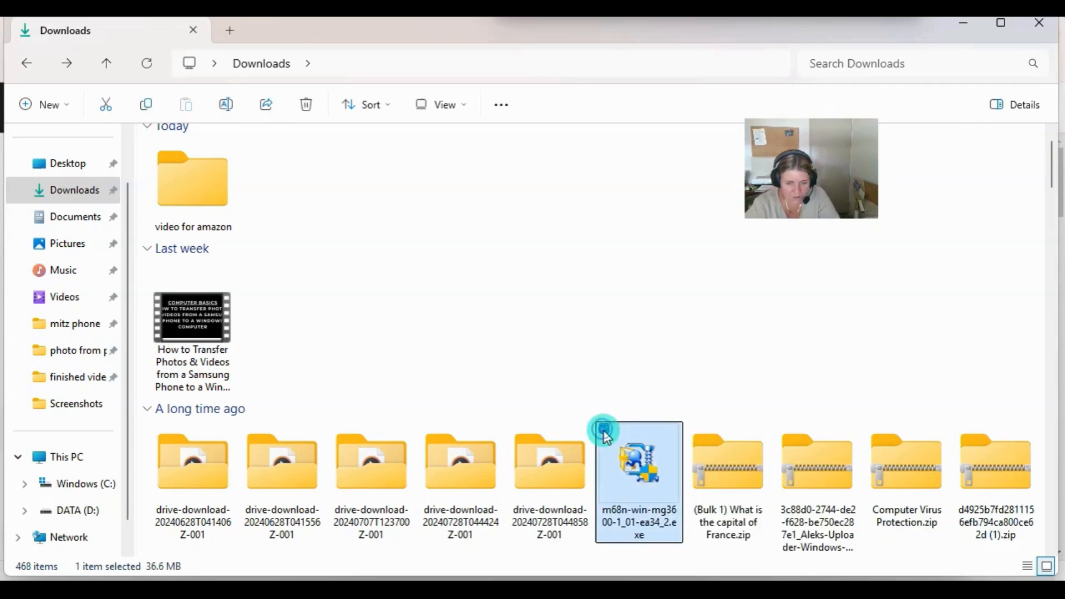
pyautogui.press('Delete')
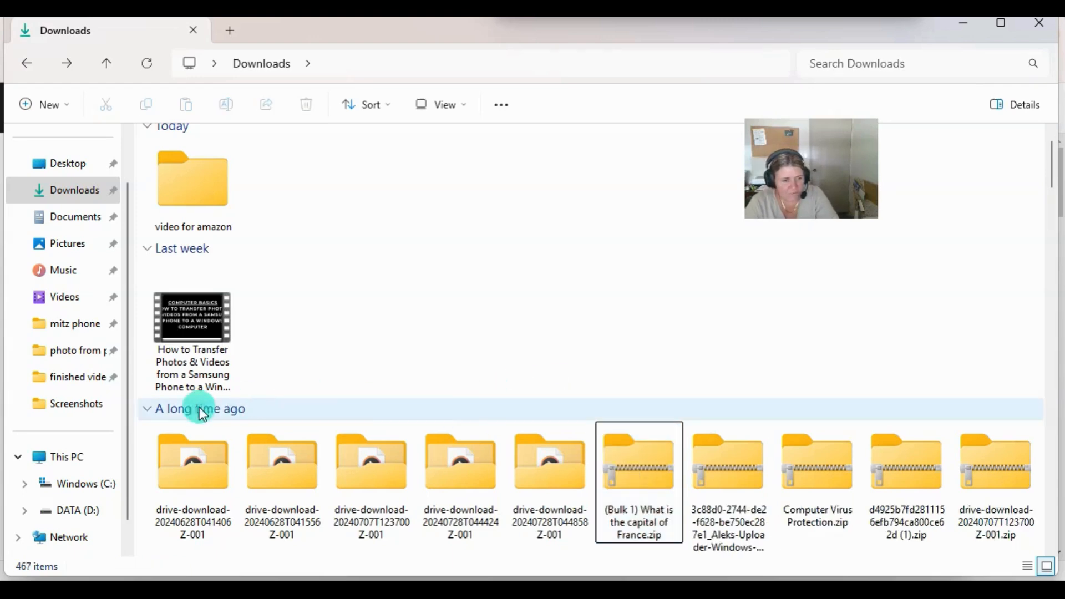
pyautogui.click(155, 437)
pyautogui.moveTo(145, 431); pyautogui.dragTo(583, 543)
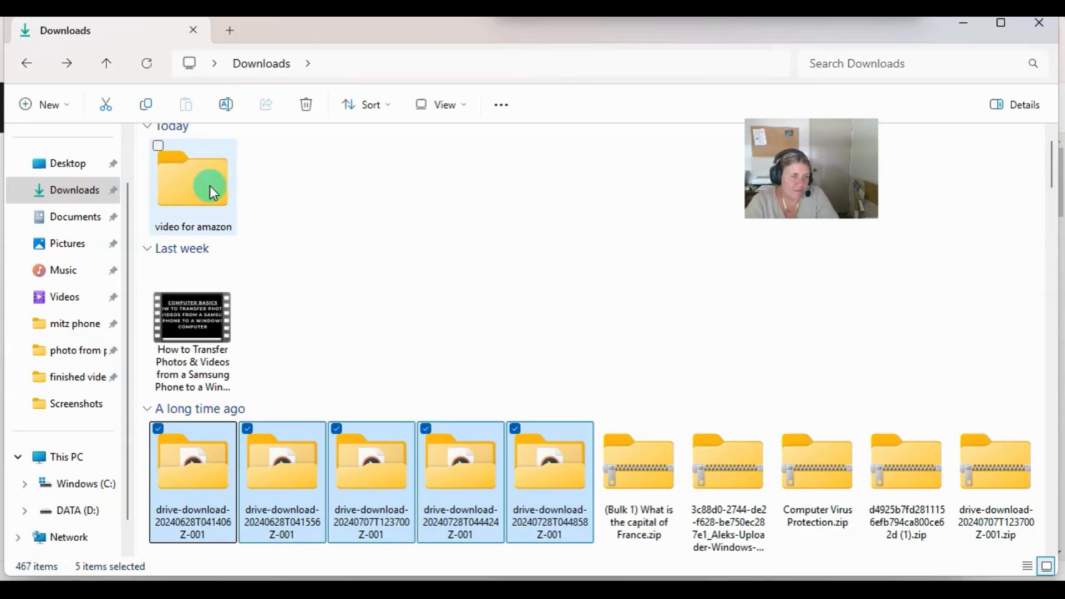
pyautogui.moveTo(304, 467); pyautogui.dragTo(284, 286)
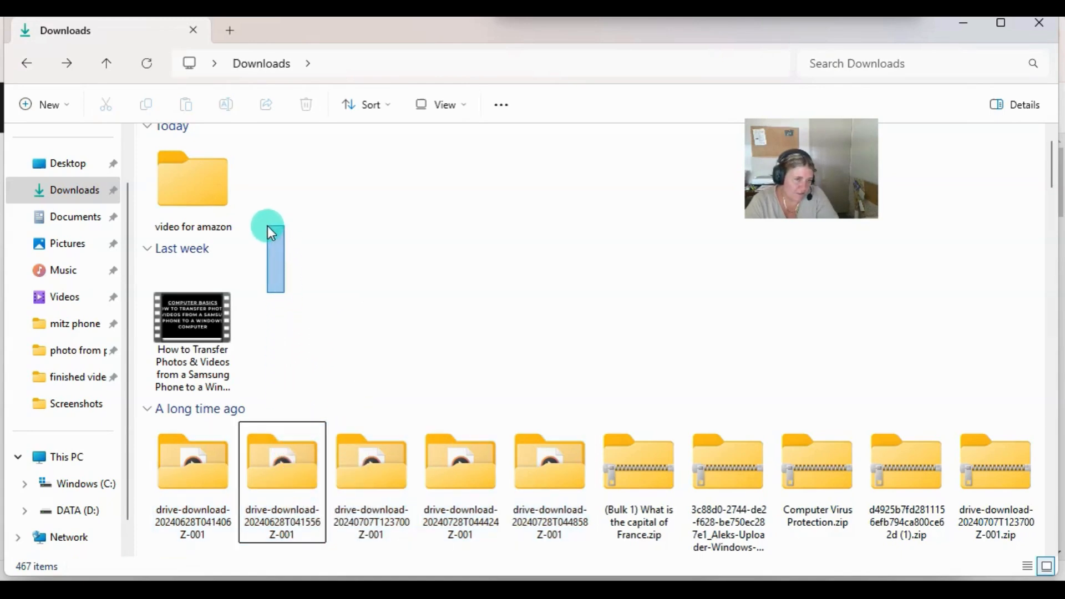
pyautogui.moveTo(267, 225); pyautogui.dragTo(268, 226)
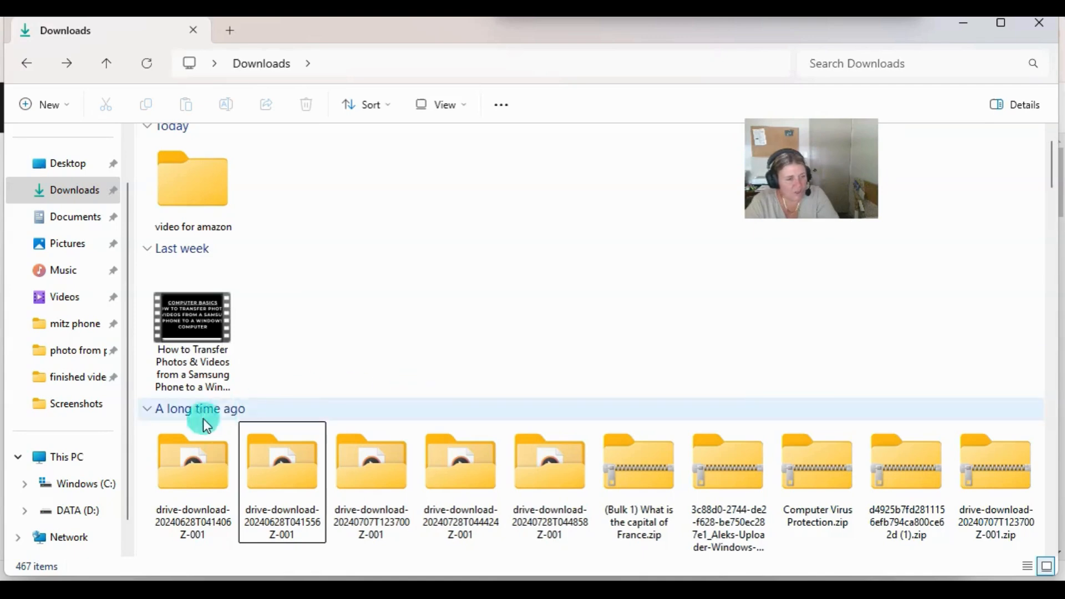
# Move the five unzipped drive-download folders into the "video for amazon" folder
pyautogui.click(142, 420)
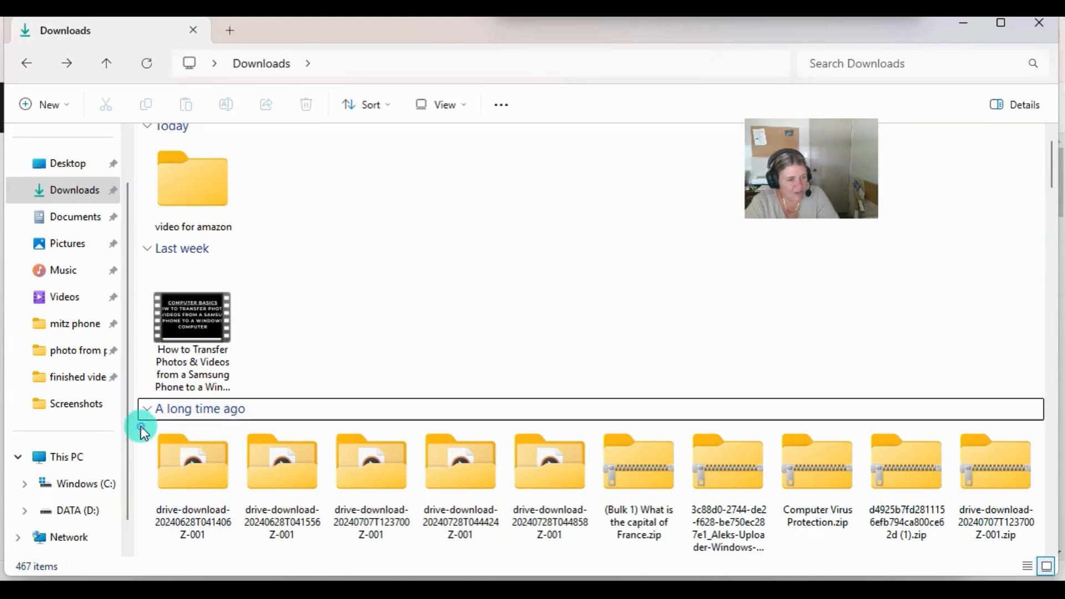
pyautogui.moveTo(146, 425); pyautogui.dragTo(576, 531)
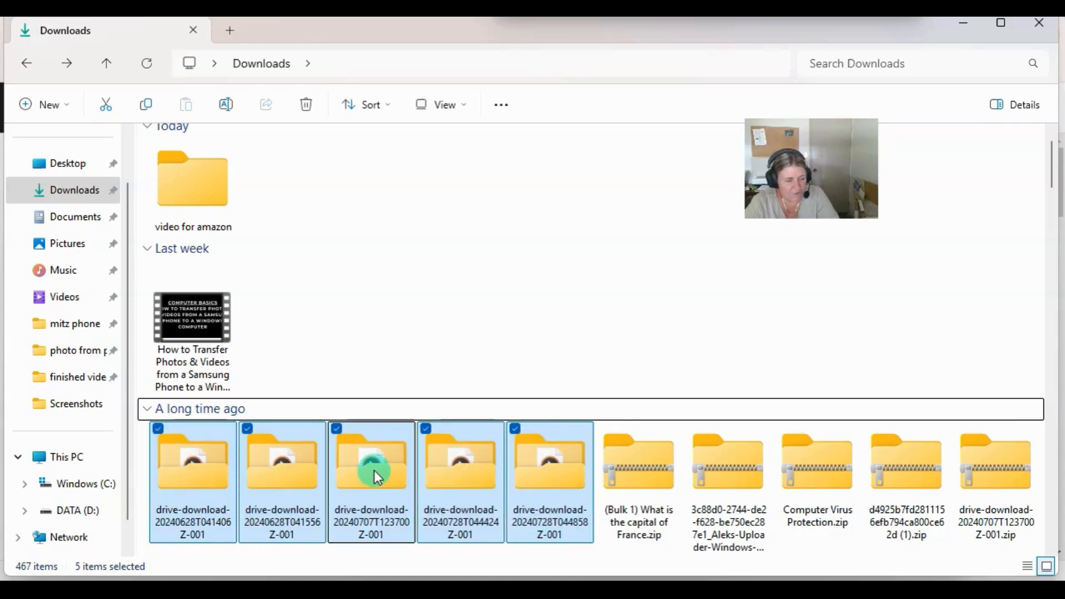
pyautogui.moveTo(374, 470); pyautogui.dragTo(183, 211)
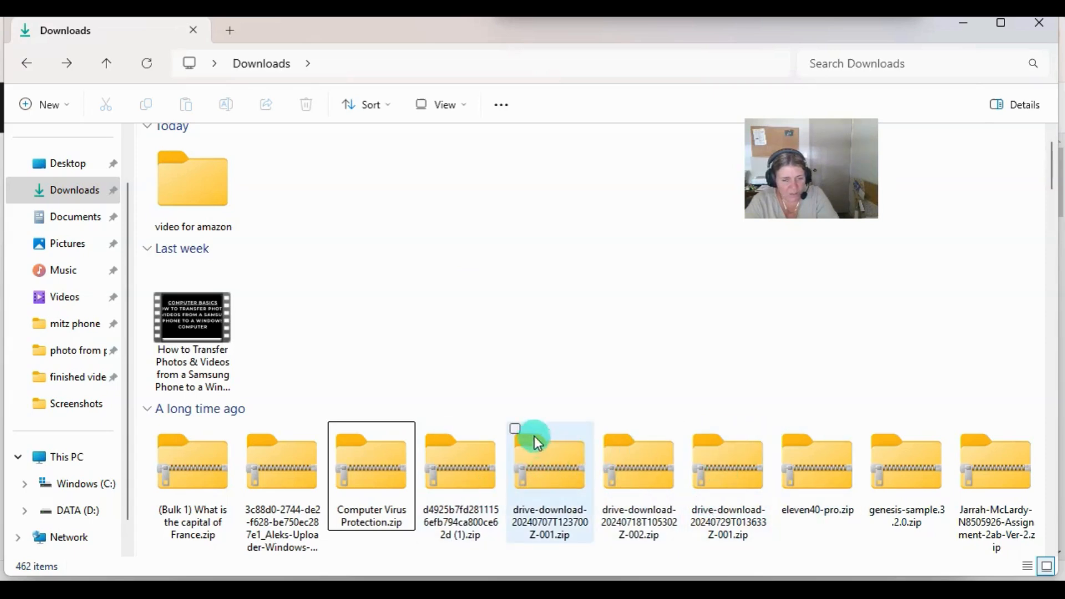
# Move the three drive-download zip files dated 20240707, 20240718 and 20240729 into the "video for amazon" folder
pyautogui.click(517, 431)
pyautogui.click(605, 429)
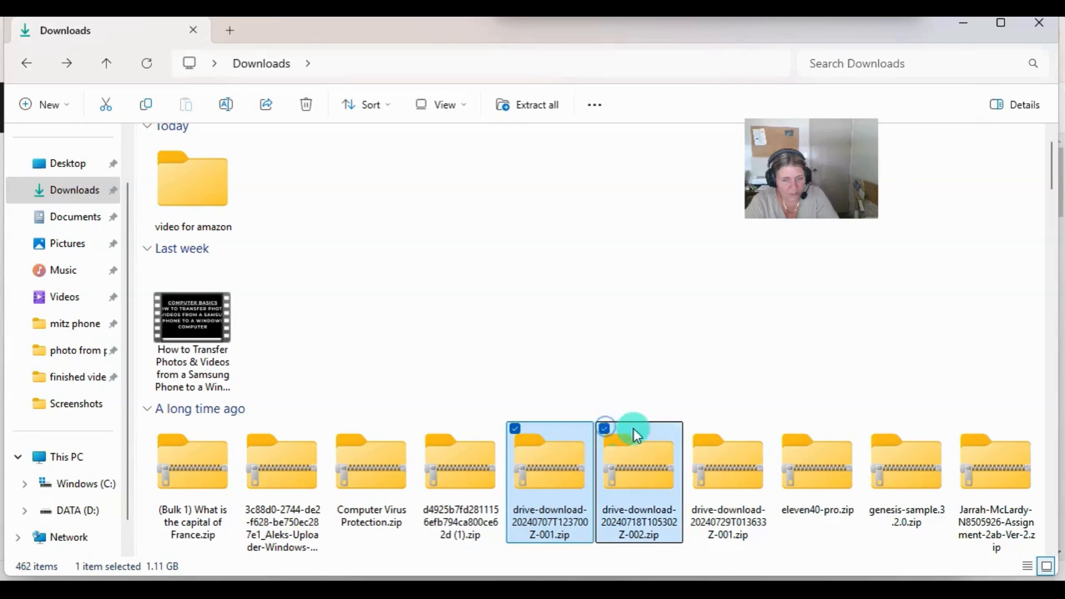
pyautogui.click(694, 430)
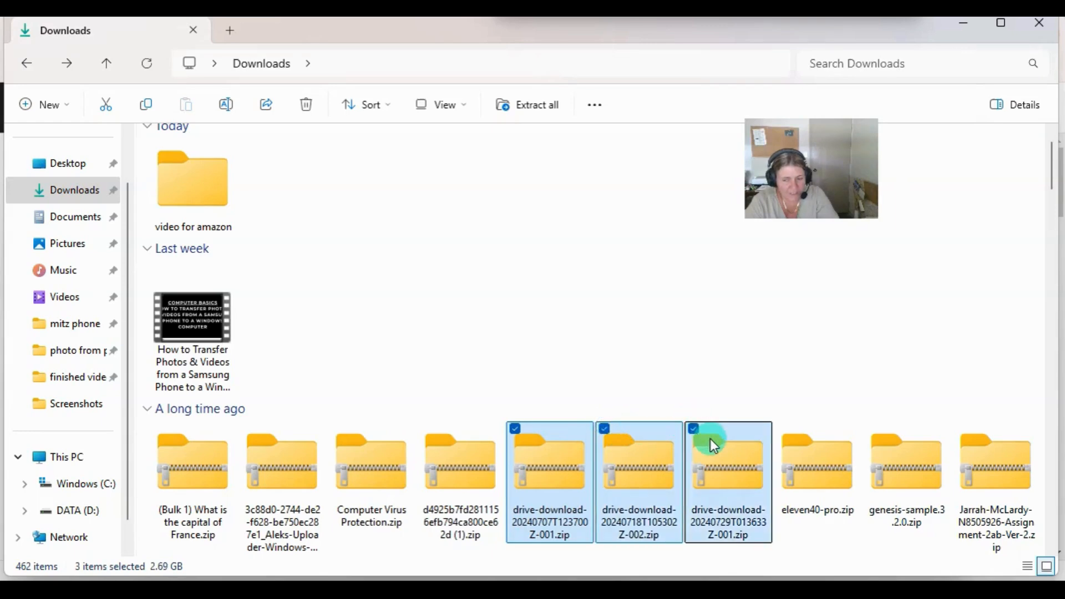
pyautogui.moveTo(744, 459); pyautogui.dragTo(193, 207)
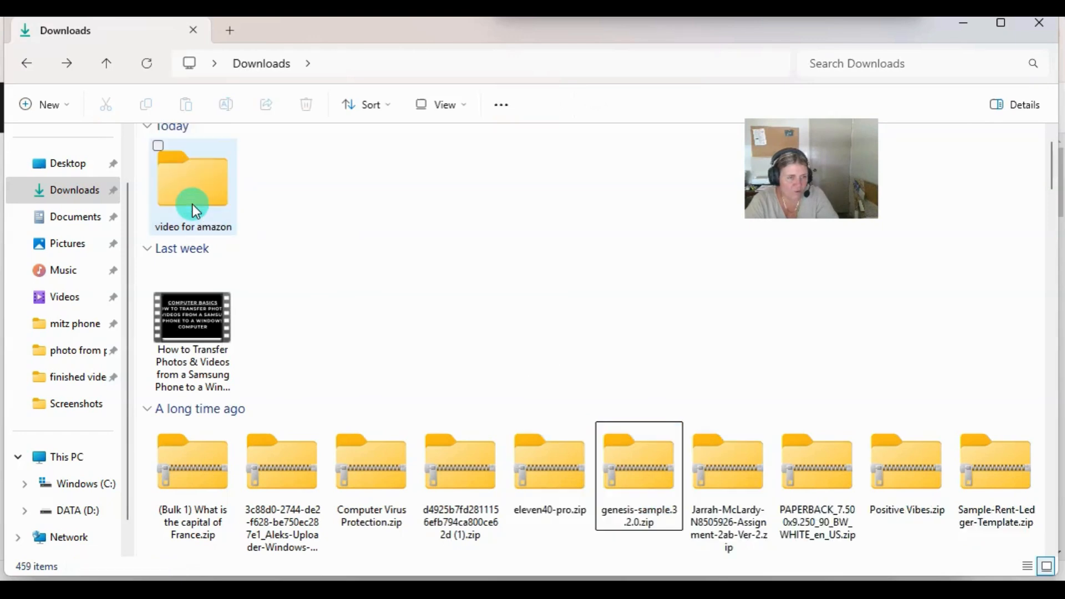
pyautogui.scroll(-4, 638, 261)
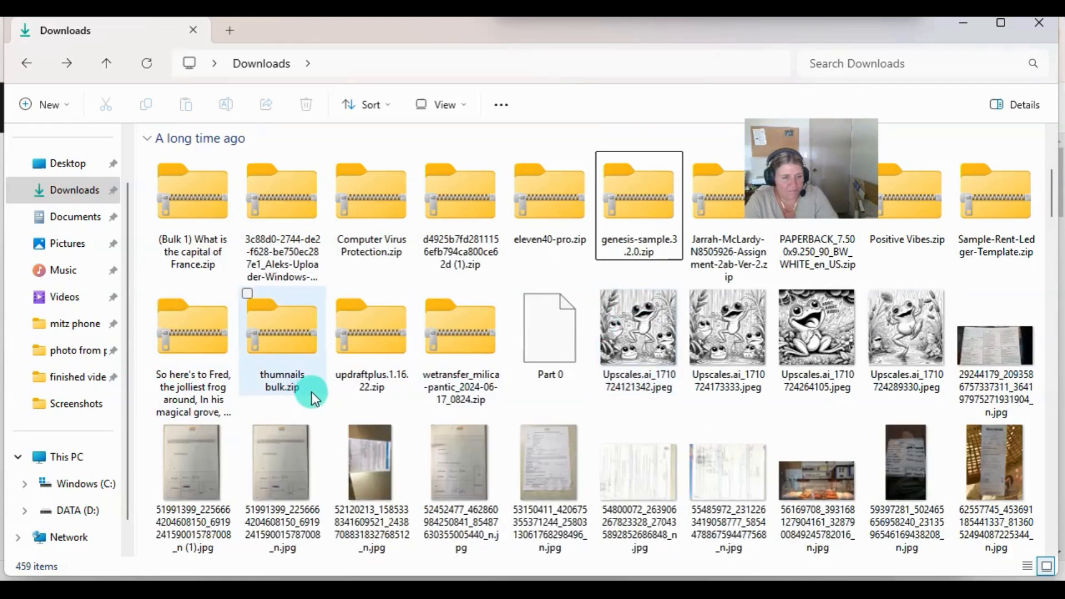
pyautogui.moveTo(313, 395)
pyautogui.scroll(3, 321, 373)
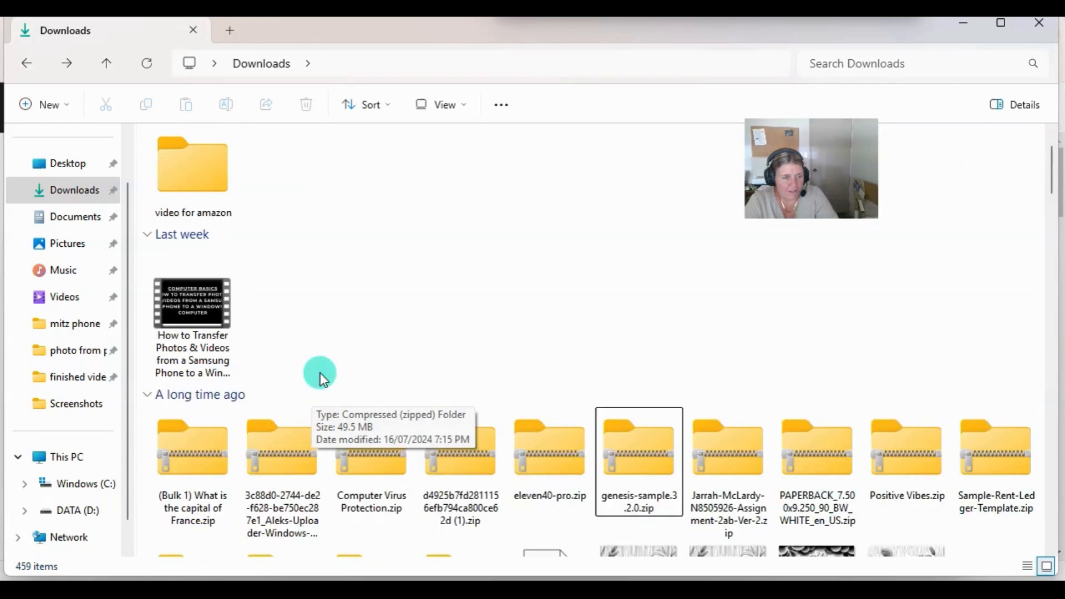
pyautogui.scroll(-3, 285, 428)
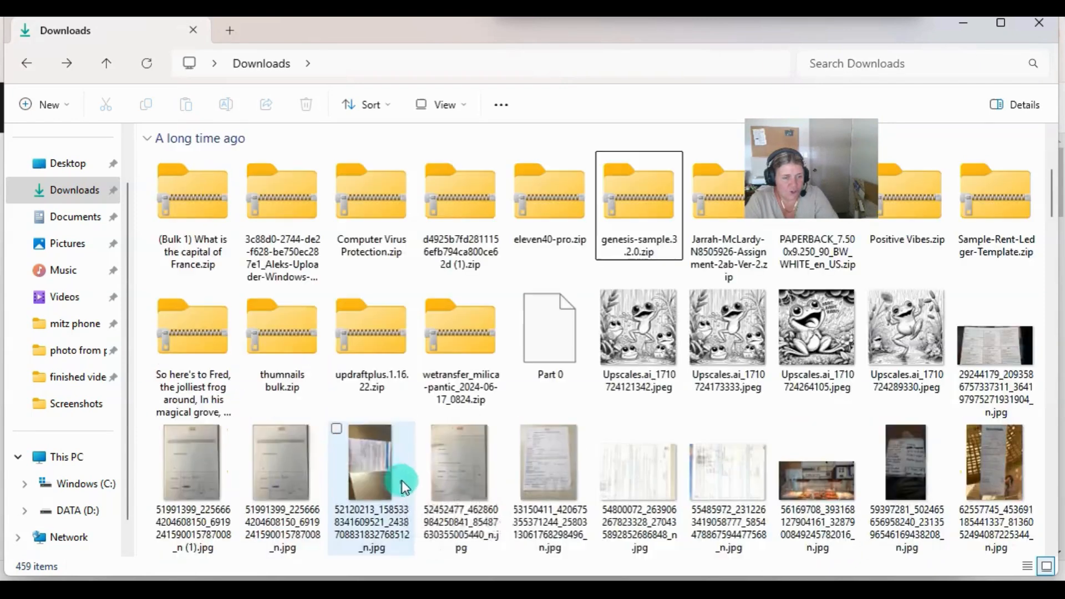
pyautogui.click(286, 339)
pyautogui.moveTo(279, 179); pyautogui.dragTo(280, 111)
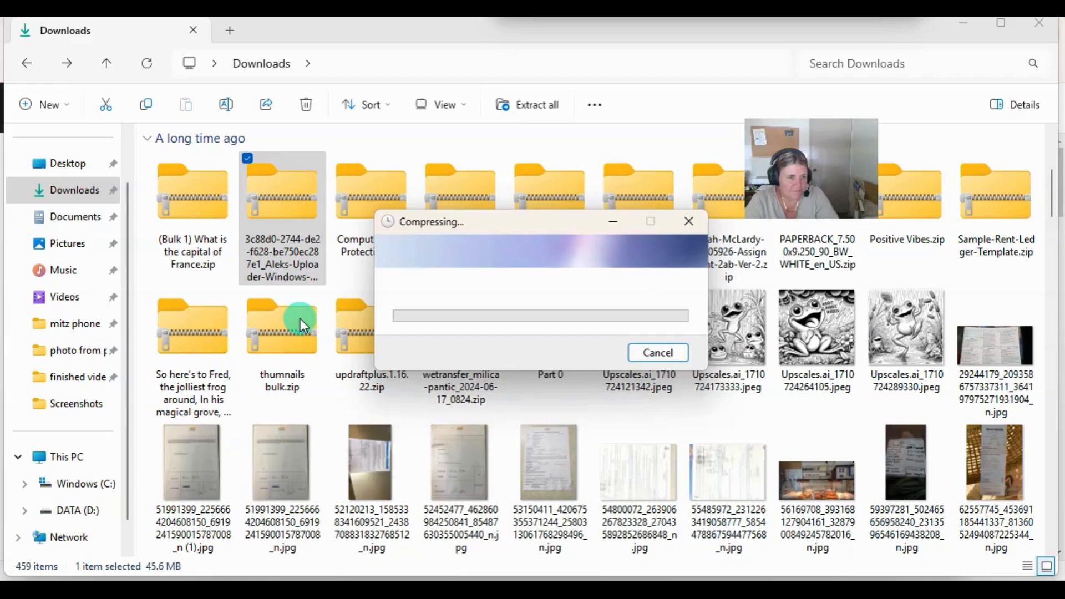
# Move "thumnails bulk.zip" into the "video for amazon" folder and delete the "Part 0" file
pyautogui.click(265, 339)
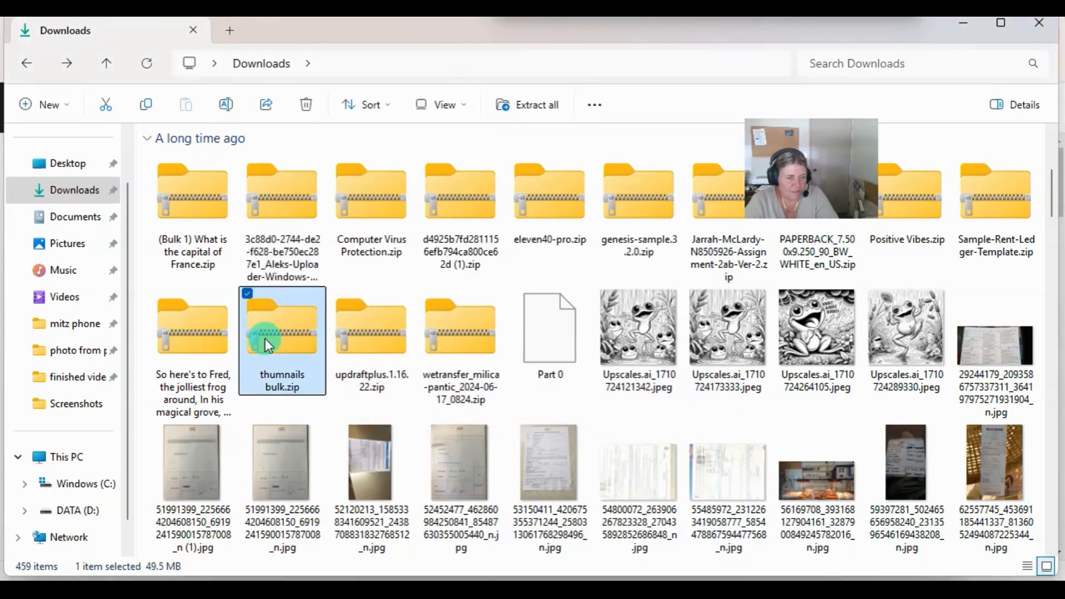
pyautogui.scroll(3, 370, 320)
pyautogui.scroll(-3, 390, 335)
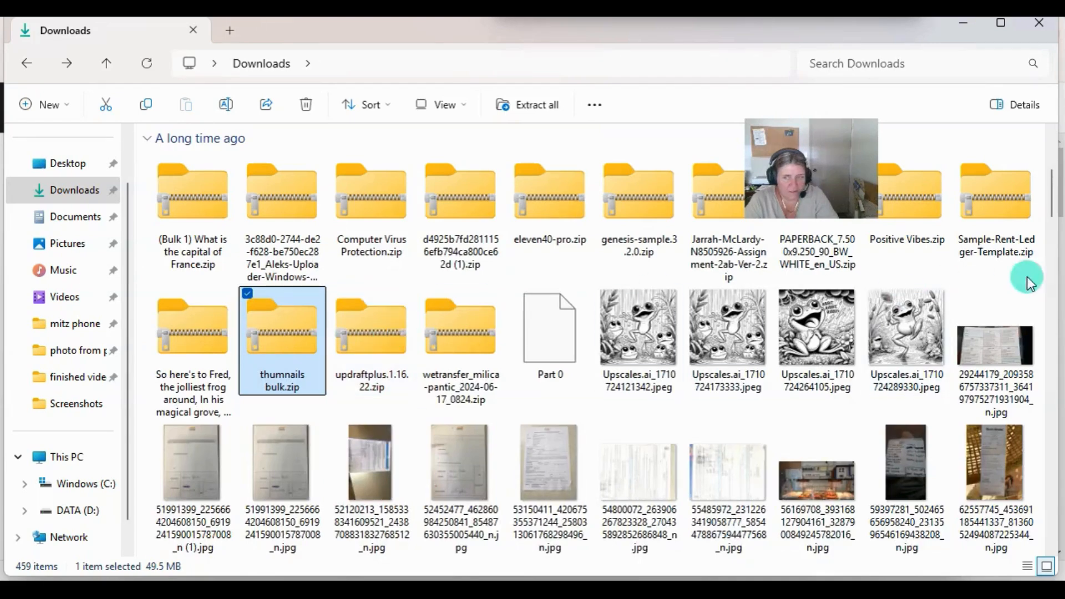
pyautogui.moveTo(1054, 202); pyautogui.dragTo(1050, 172)
pyautogui.moveTo(269, 534); pyautogui.dragTo(201, 194)
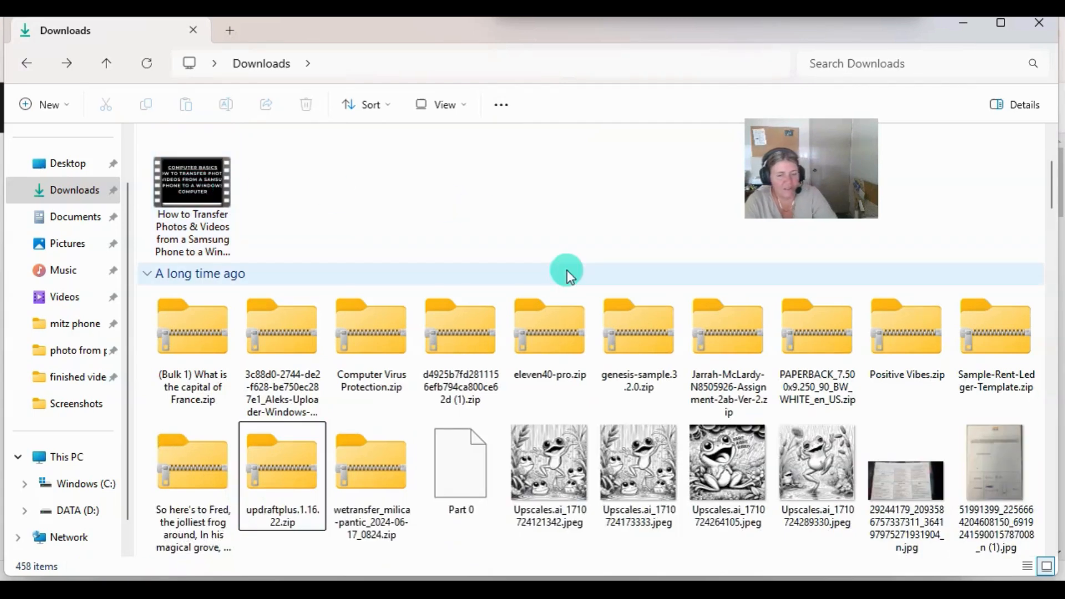
pyautogui.click(458, 467)
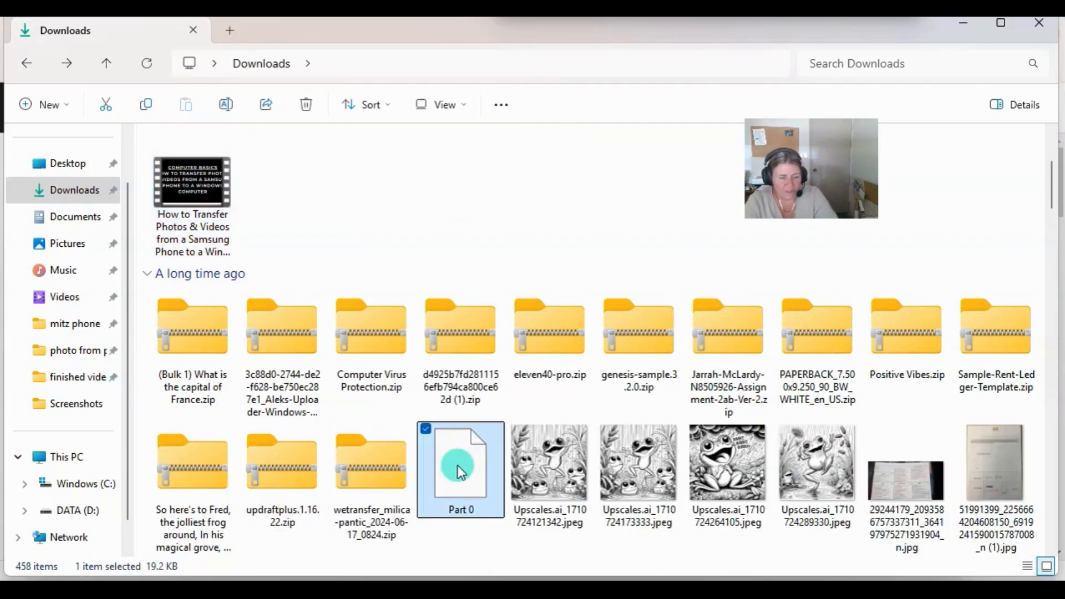
pyautogui.press('Delete')
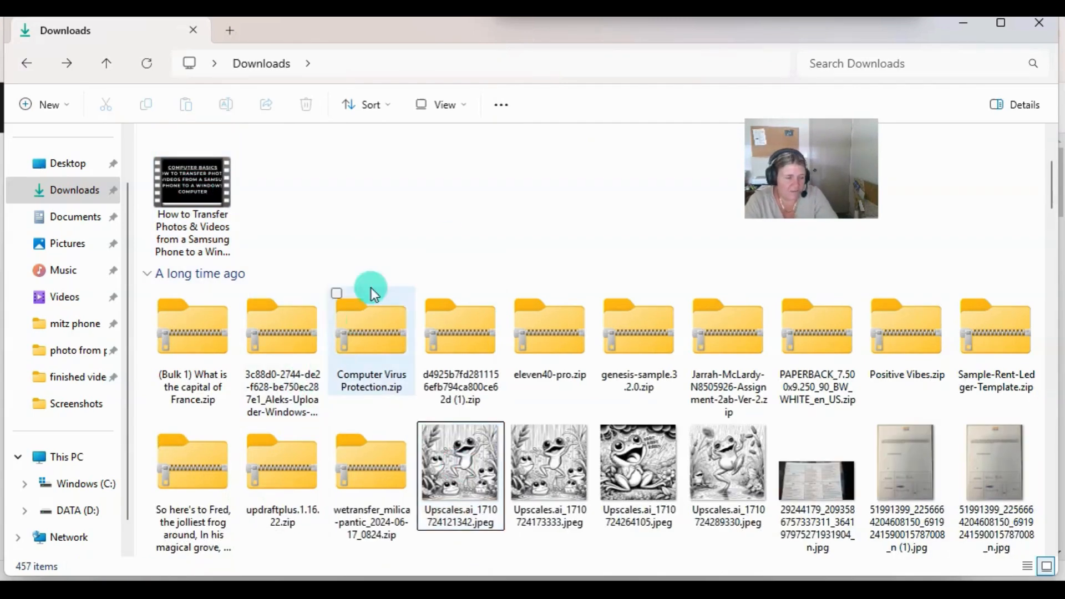
# Create a new folder named "photos" in Downloads
pyautogui.scroll(-5, 499, 225)
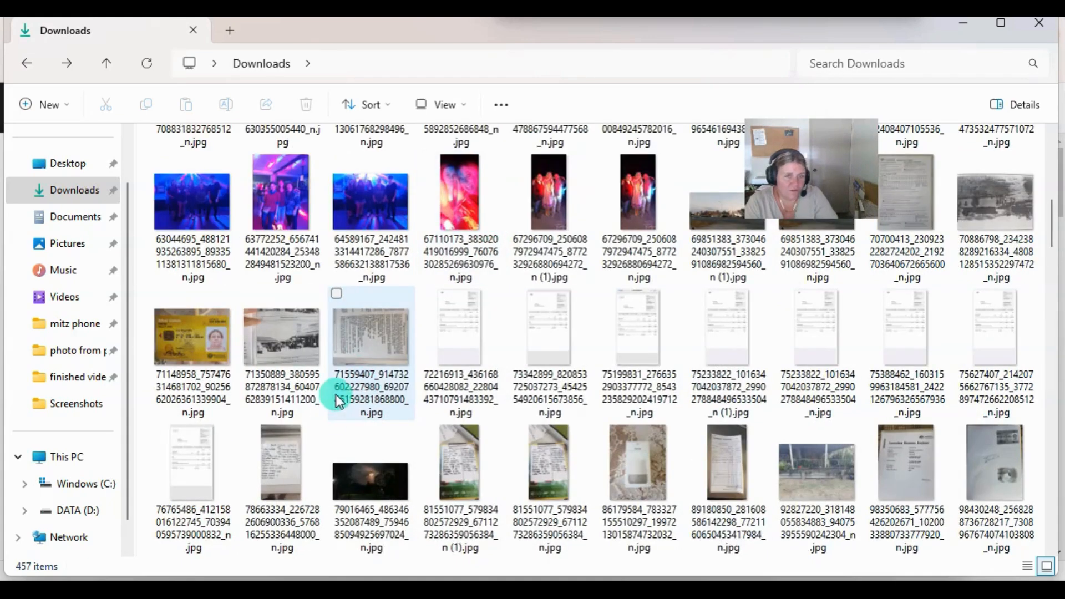
pyautogui.scroll(10, 337, 389)
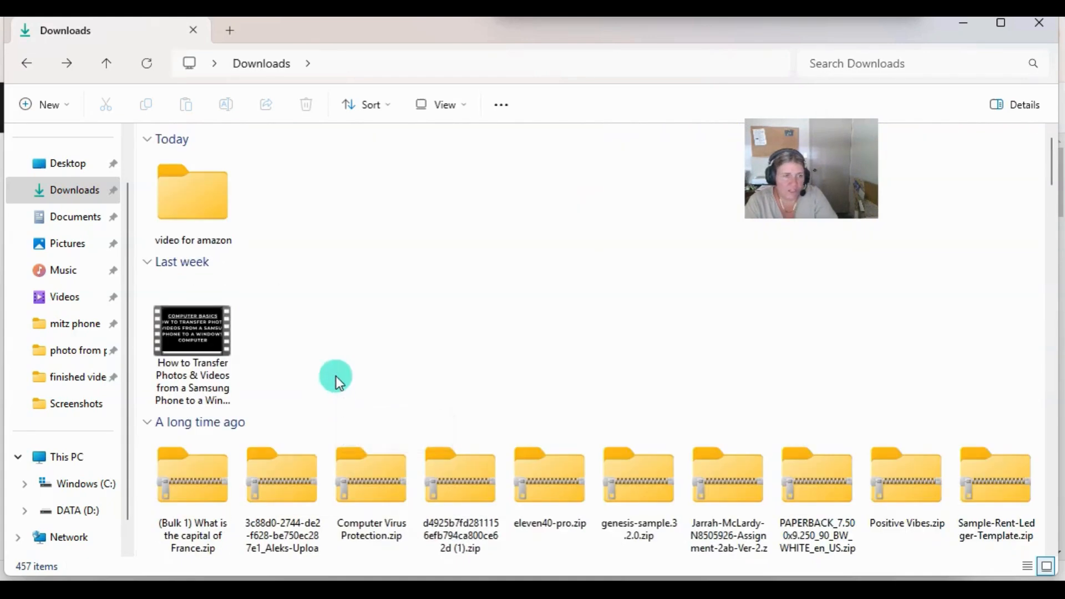
pyautogui.click(53, 104)
pyautogui.click(59, 151)
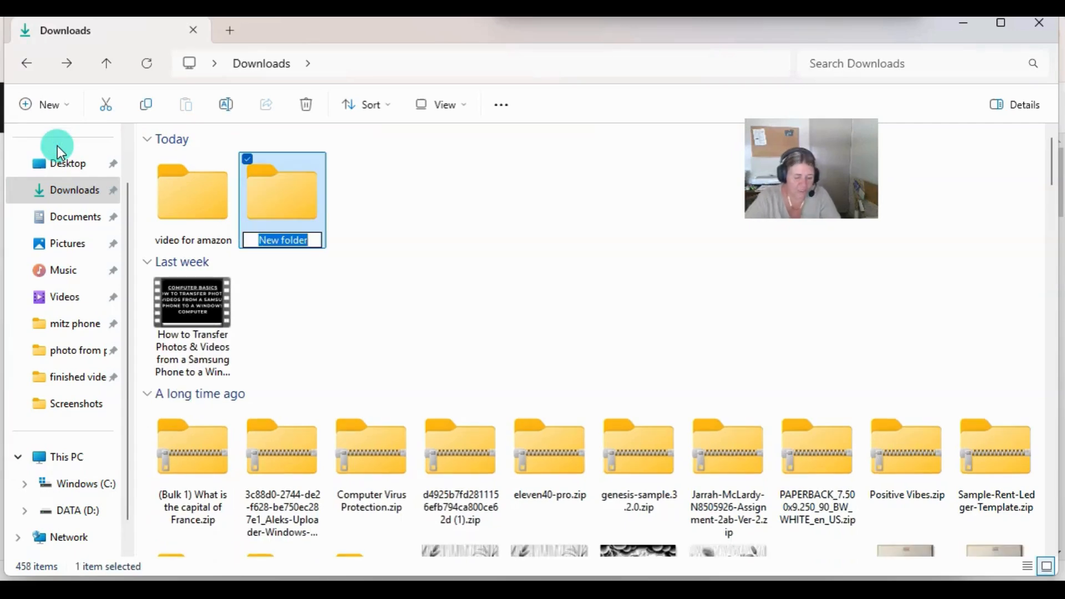
pyautogui.write('photos')
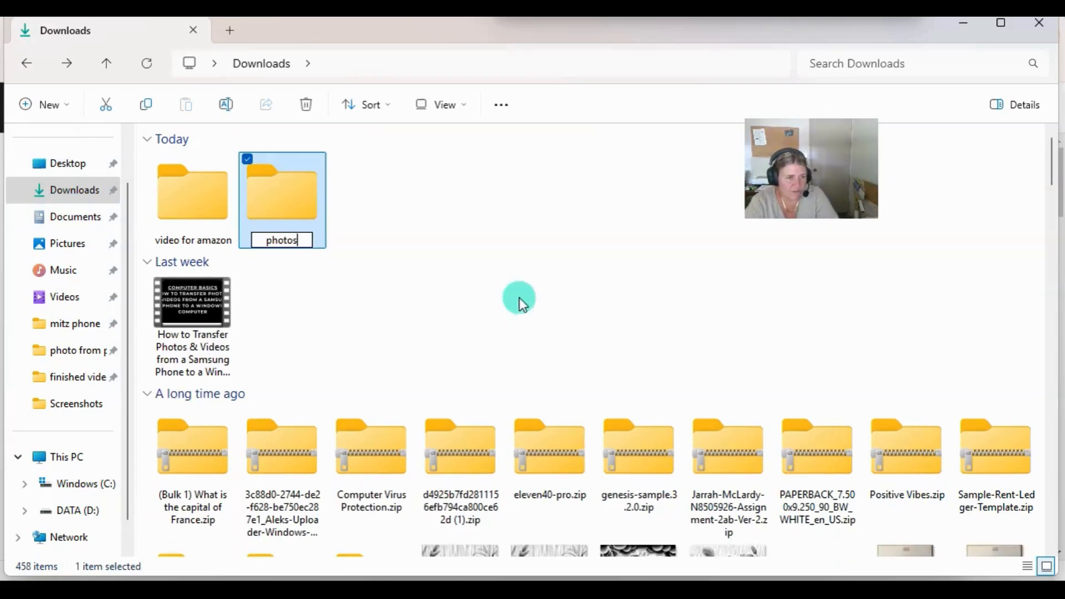
pyautogui.scroll(-5, 503, 278)
pyautogui.press('Return')
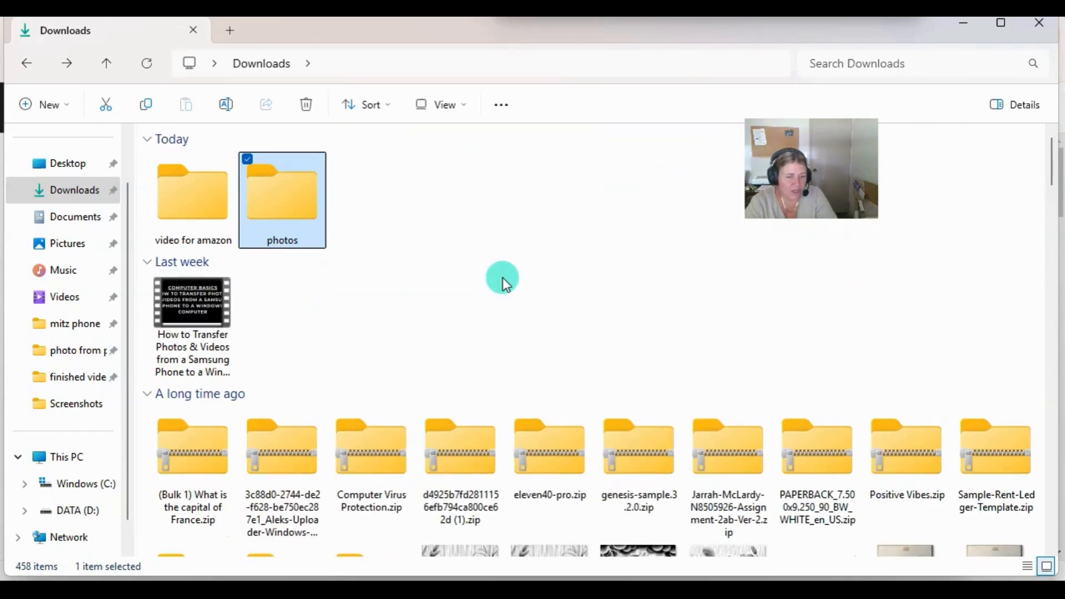
# Select the eight nightclub party photos in Downloads, from 62563734 through 67296709
pyautogui.scroll(-10, 505, 283)
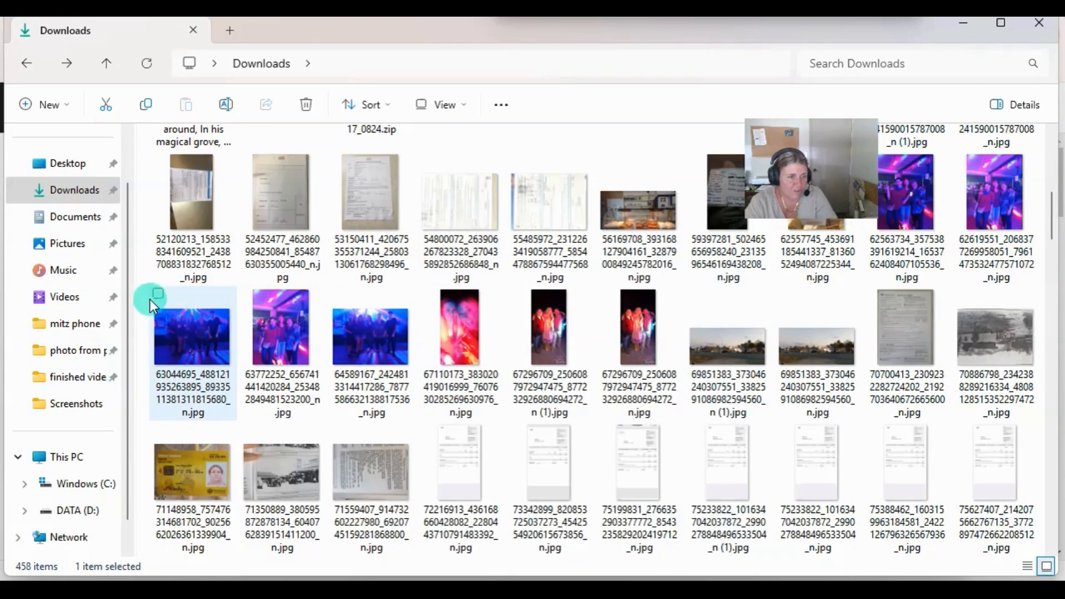
pyautogui.moveTo(142, 285); pyautogui.dragTo(668, 400)
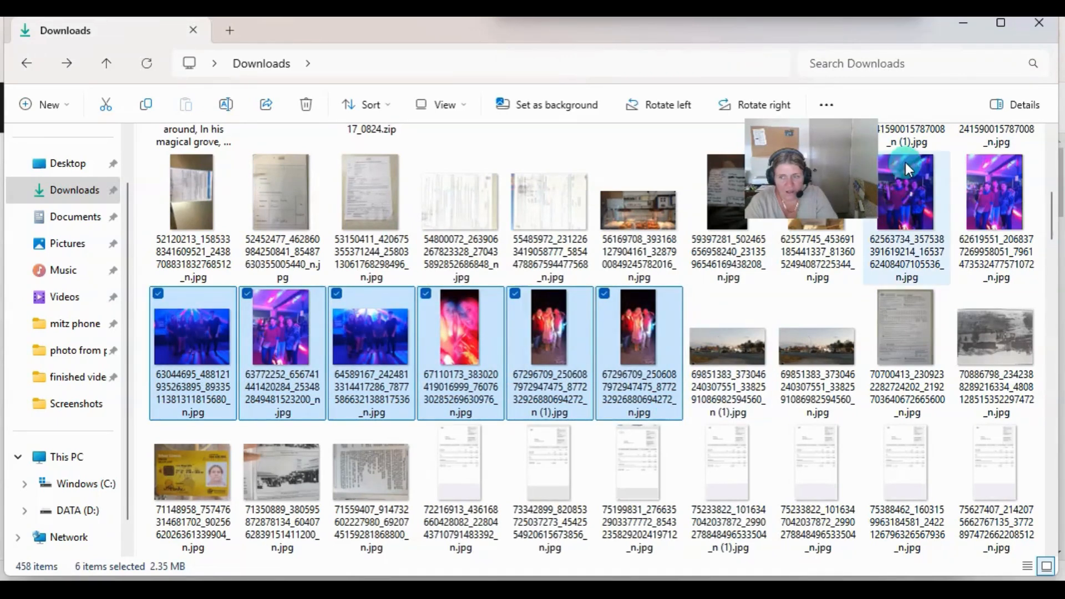
pyautogui.moveTo(825, 145); pyautogui.dragTo(638, 165)
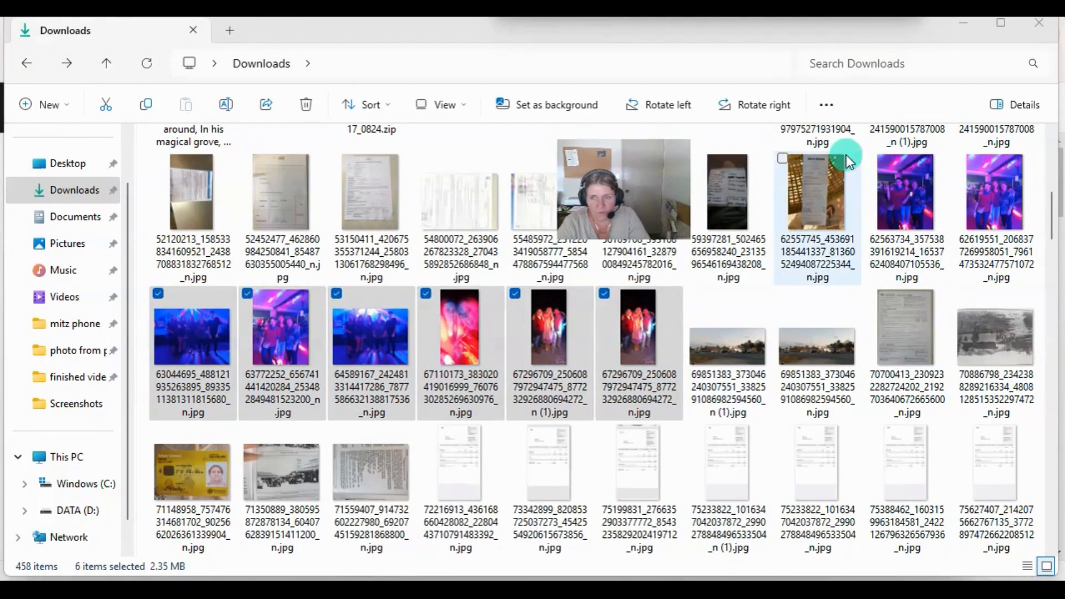
pyautogui.click(872, 158)
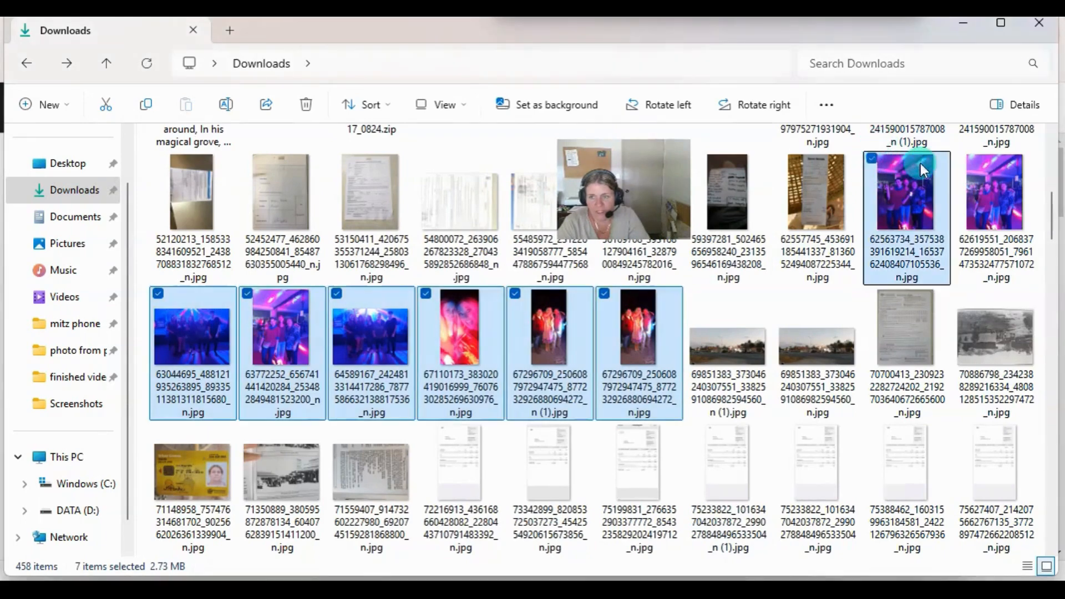
pyautogui.click(962, 158)
# Look through the remaining Downloads files and add "Untitled video (1).mp4" and "Untitled video (2).mp4" to the selection
pyautogui.scroll(-5, 737, 281)
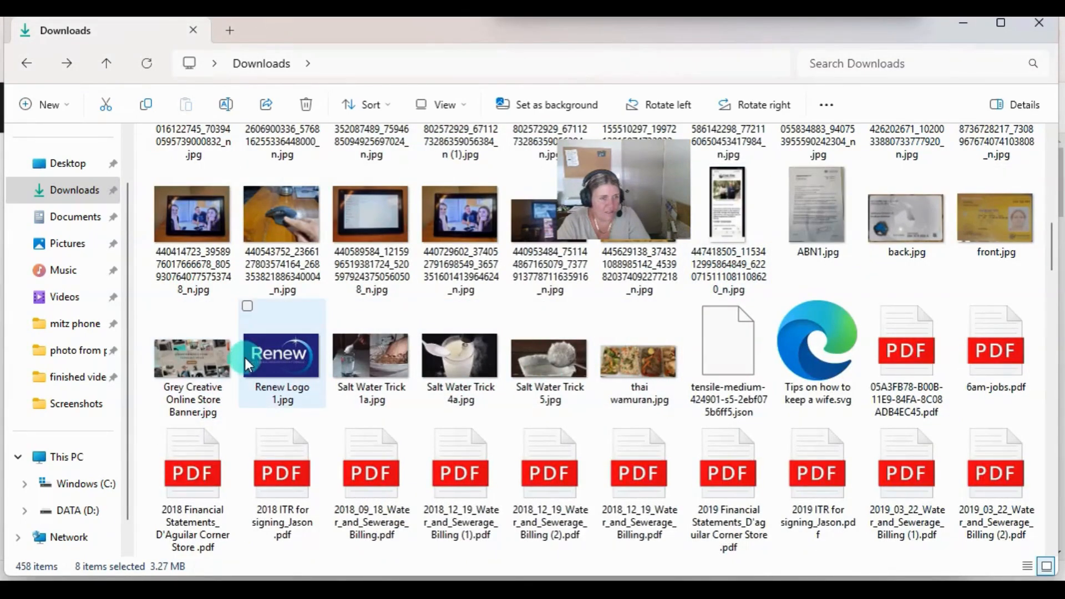
pyautogui.scroll(5, 300, 296)
pyautogui.scroll(-20, 589, 384)
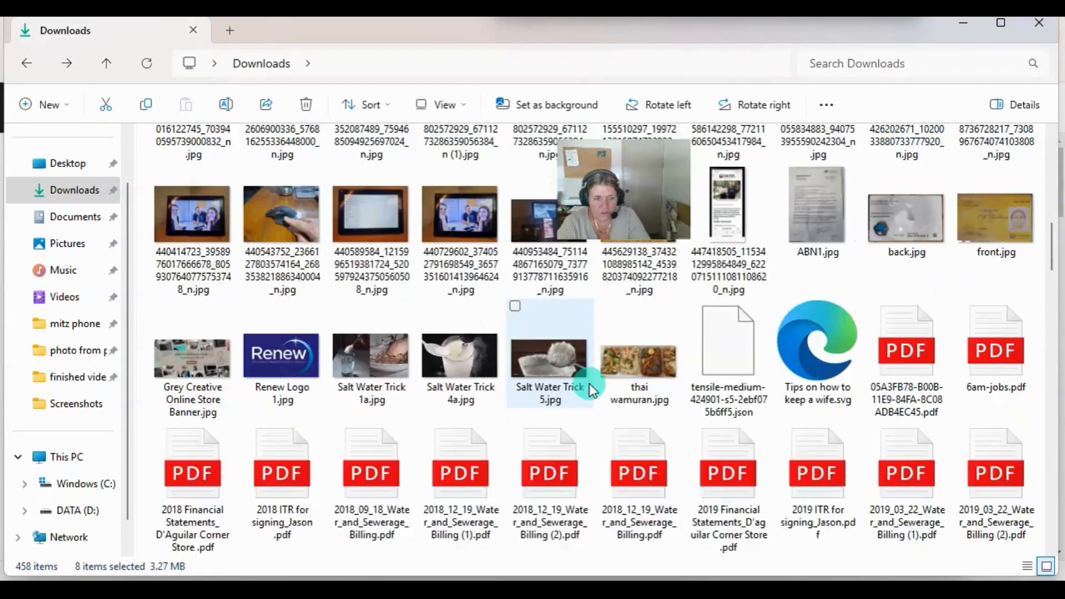
pyautogui.scroll(-20, 590, 383)
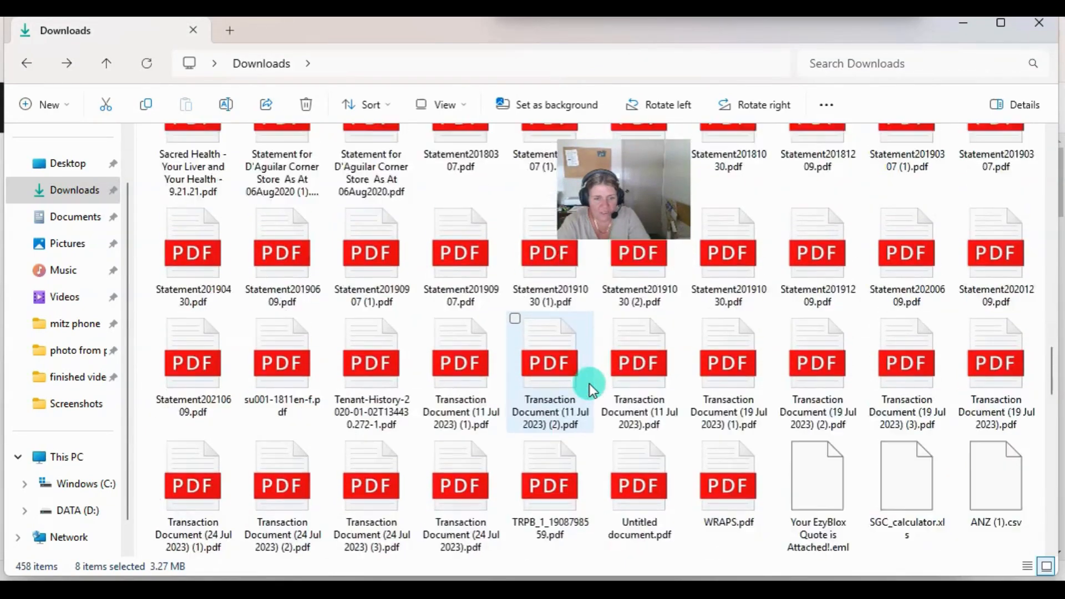
pyautogui.scroll(5, 592, 390)
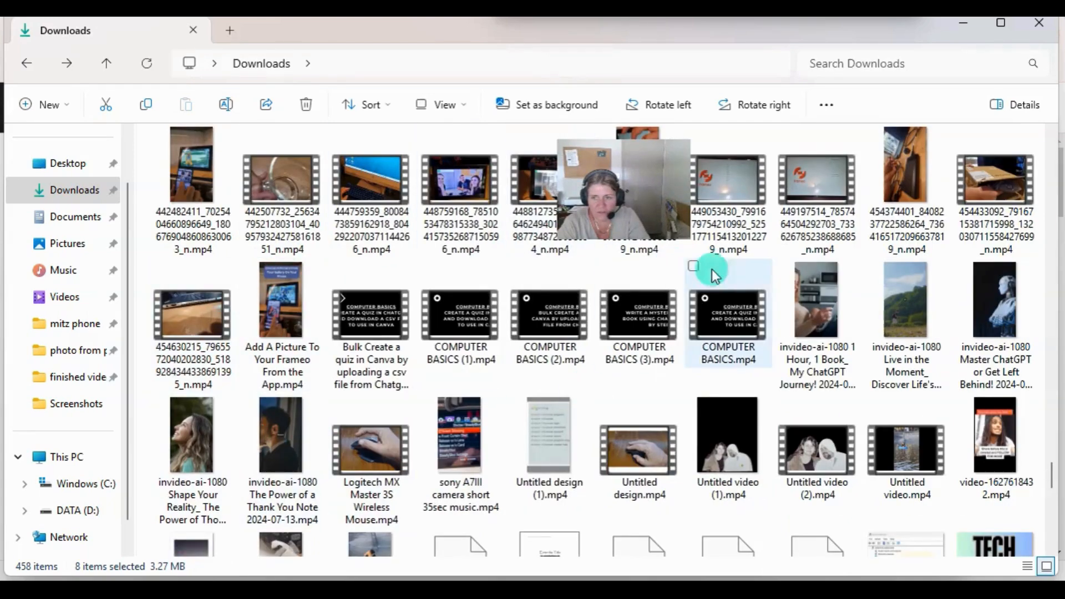
pyautogui.scroll(-5, 553, 322)
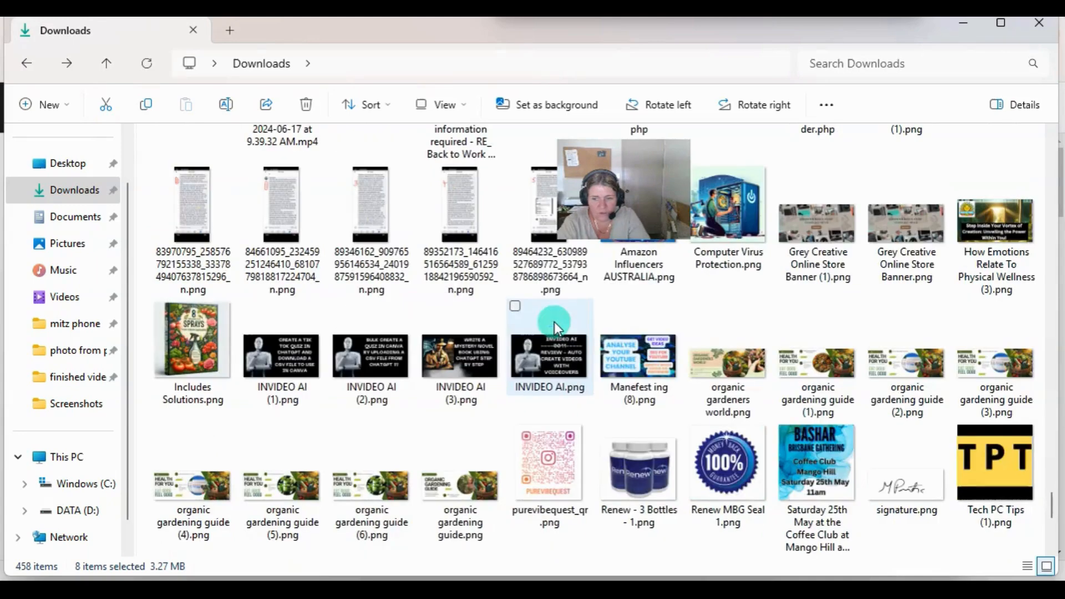
pyautogui.scroll(-8, 609, 405)
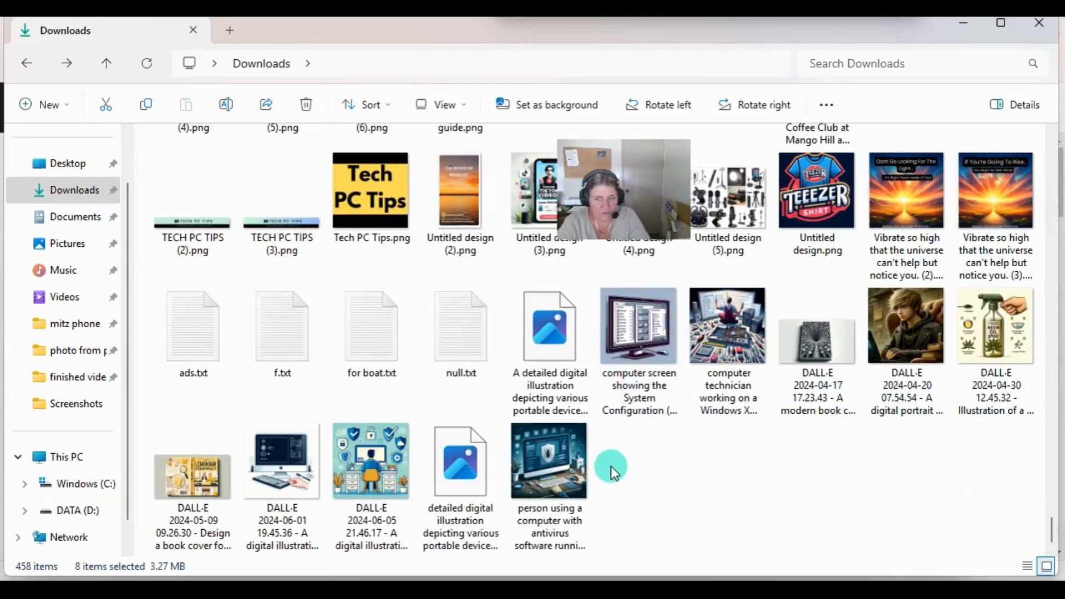
pyautogui.scroll(3, 641, 483)
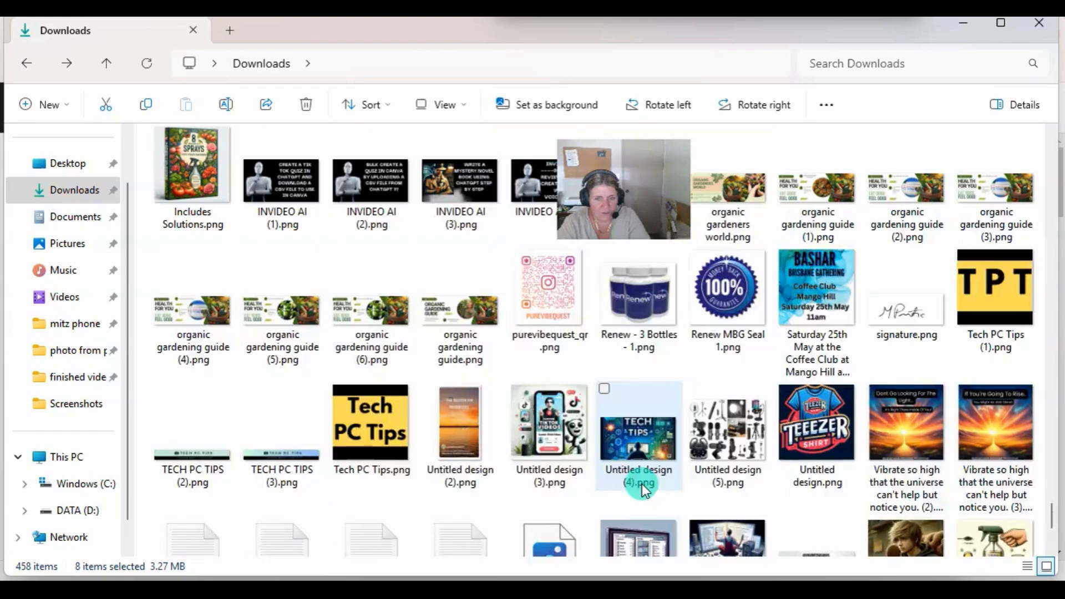
pyautogui.scroll(5, 641, 484)
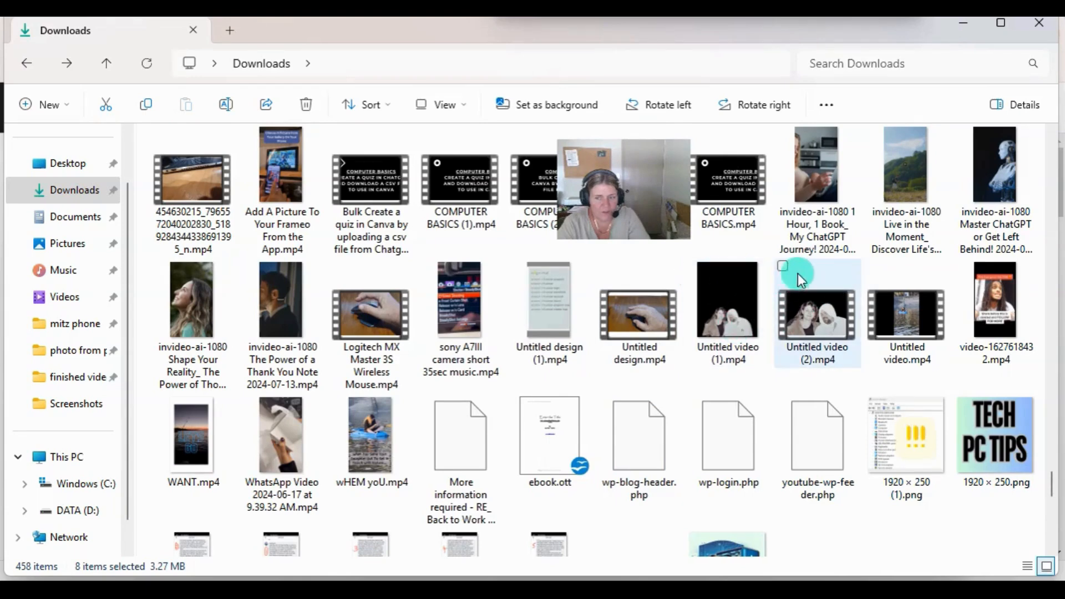
pyautogui.click(785, 264)
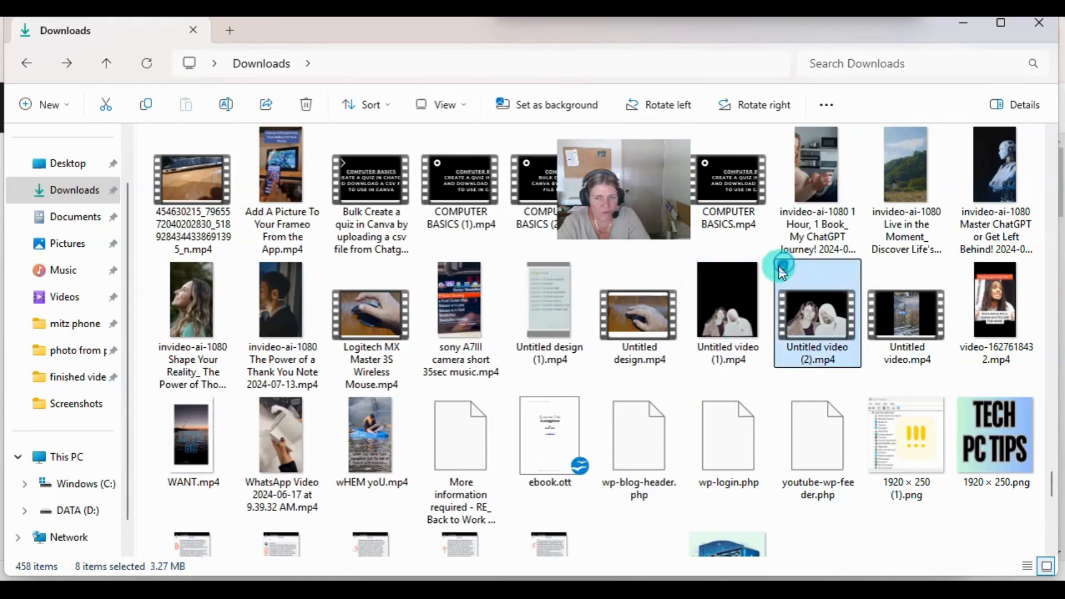
pyautogui.click(692, 265)
# Check the rest of Downloads for related files and copy the selected party photos and two videos
pyautogui.scroll(4, 719, 338)
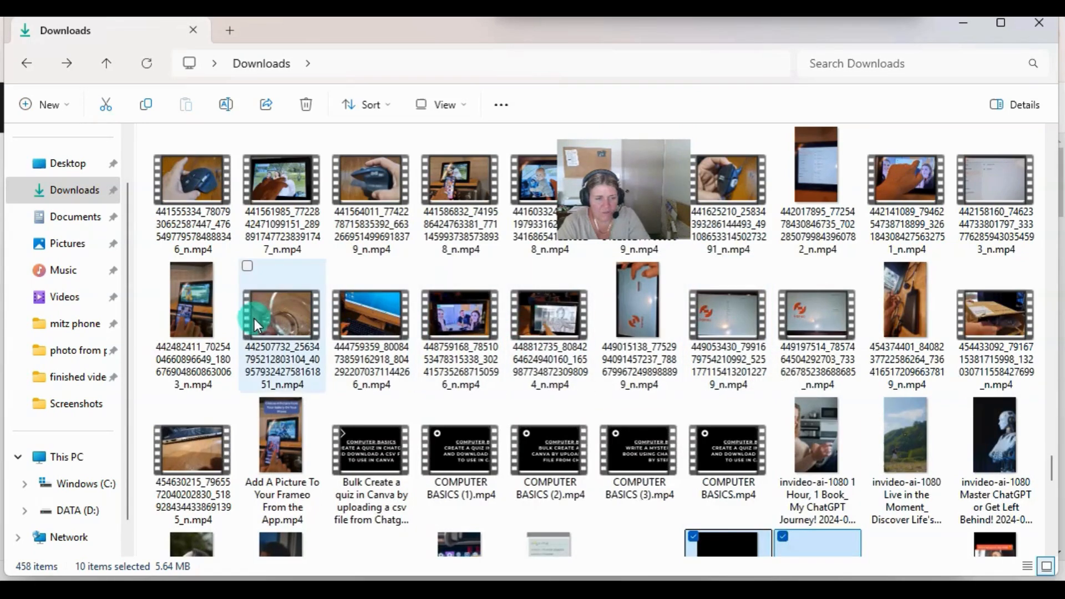
pyautogui.scroll(4, 700, 312)
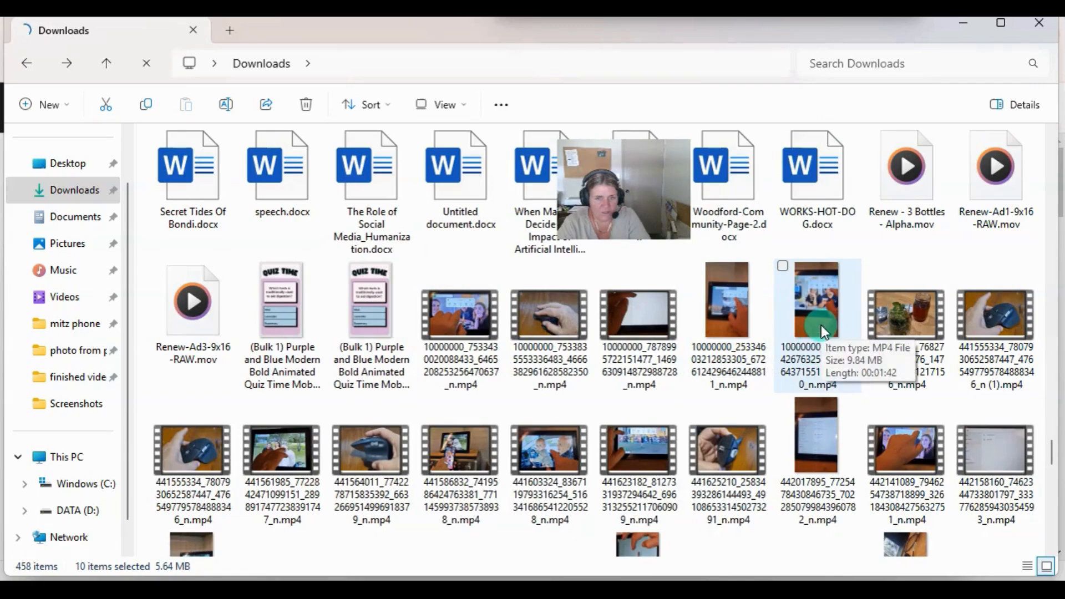
pyautogui.scroll(8, 364, 324)
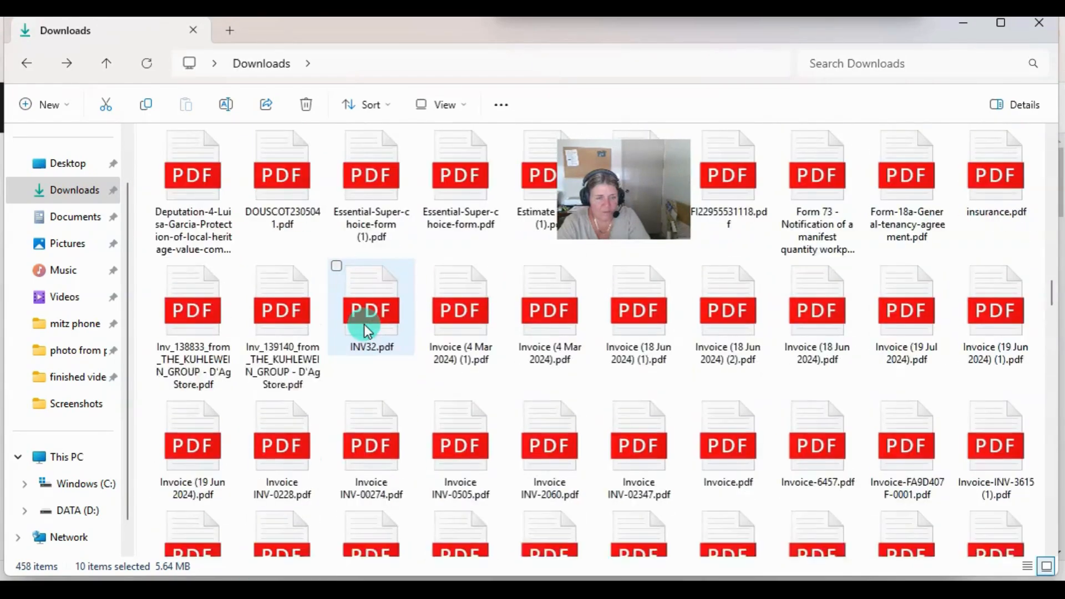
pyautogui.scroll(10, 364, 324)
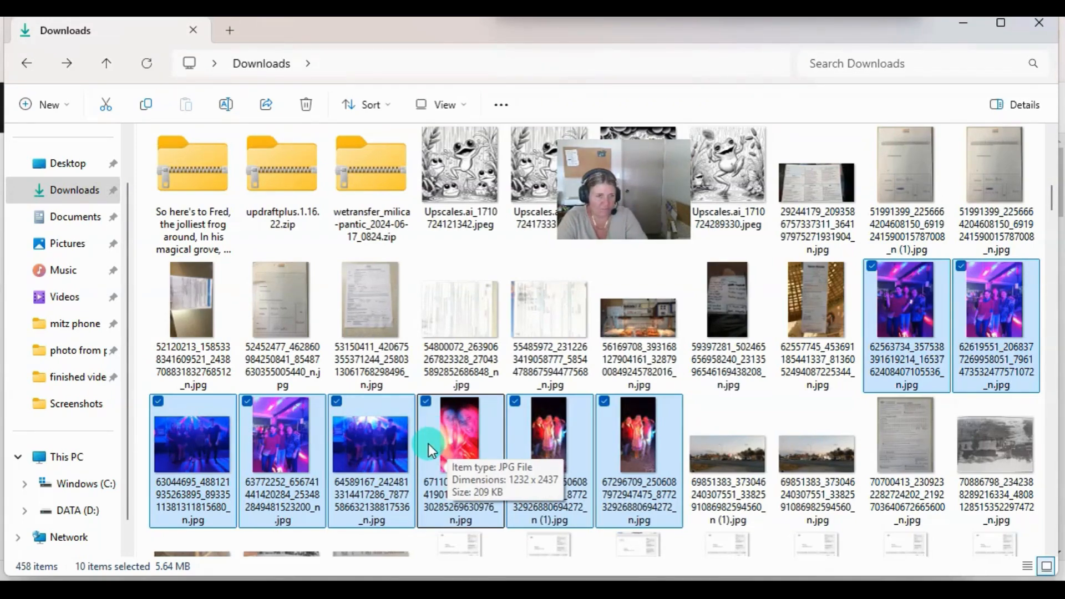
pyautogui.scroll(2, 428, 444)
pyautogui.scroll(-2, 429, 443)
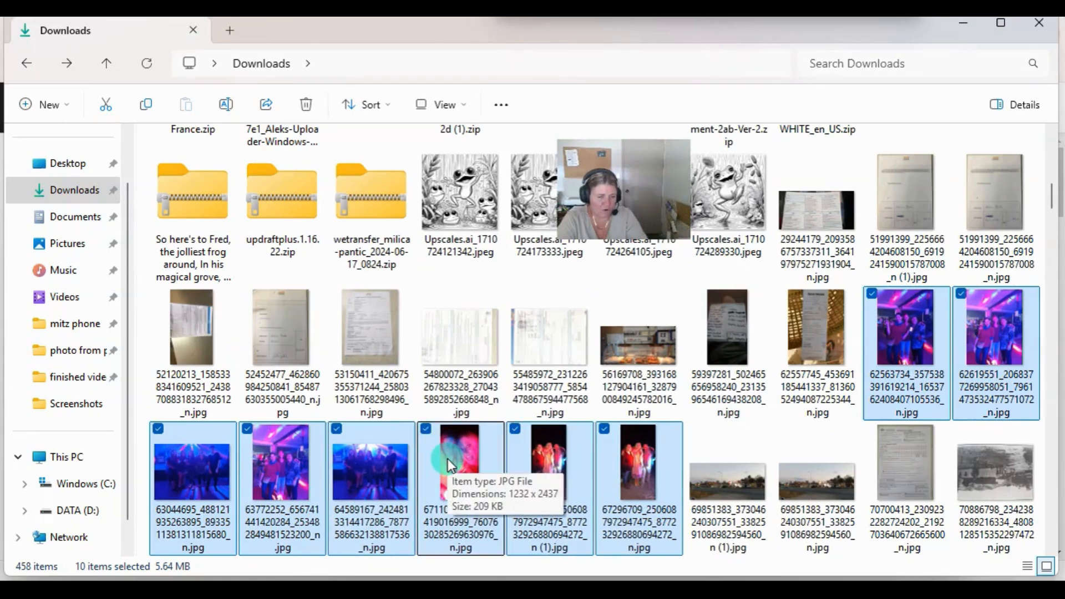
pyautogui.rightClick(447, 458)
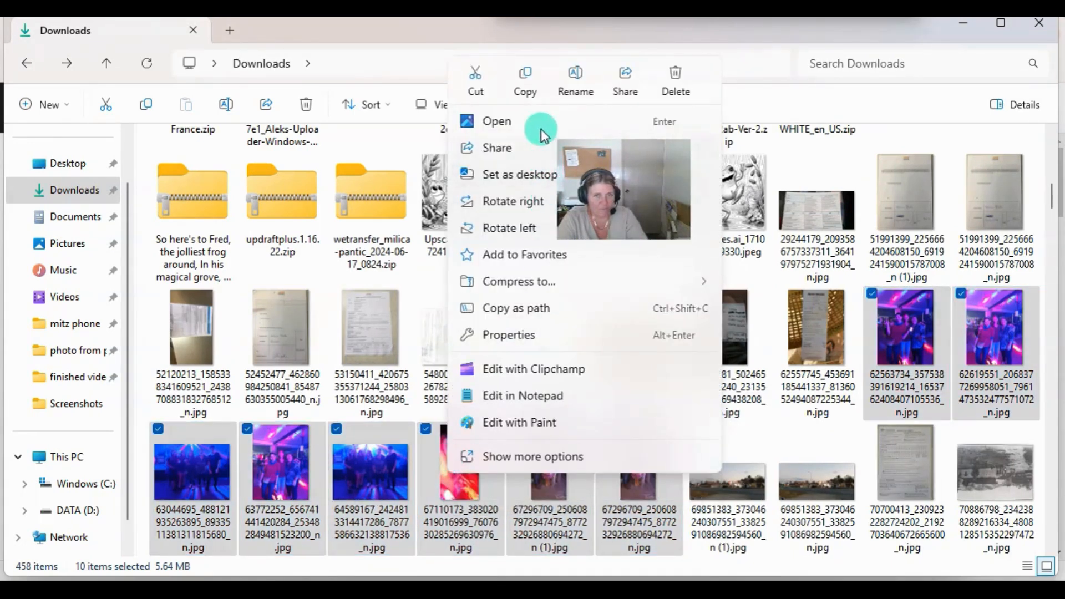
pyautogui.click(525, 83)
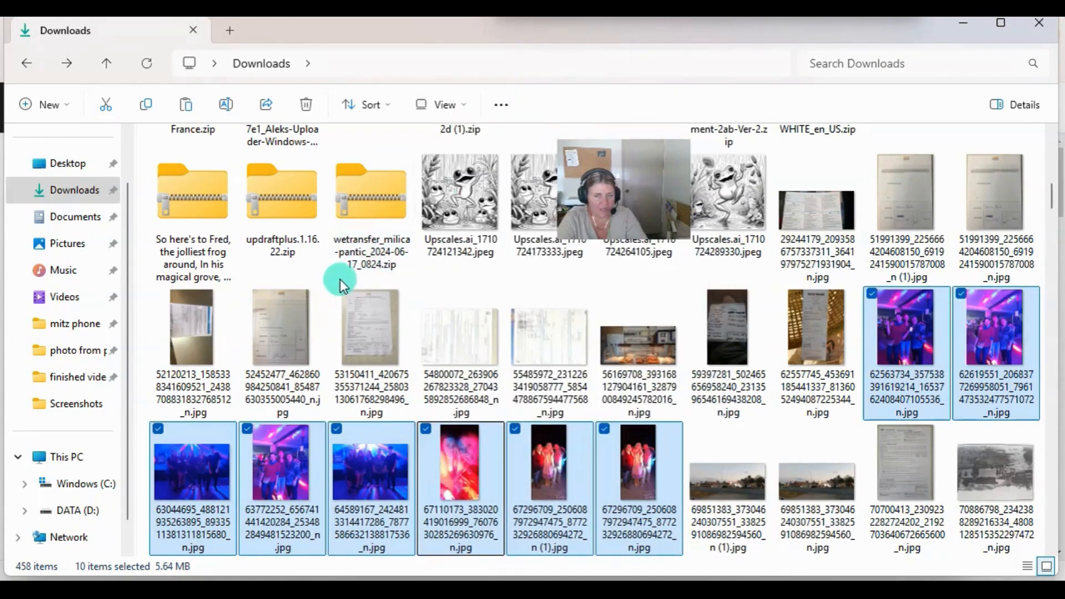
# Paste the copied photos and videos into the "photos" folder
pyautogui.scroll(6, 340, 279)
pyautogui.doubleClick(294, 190)
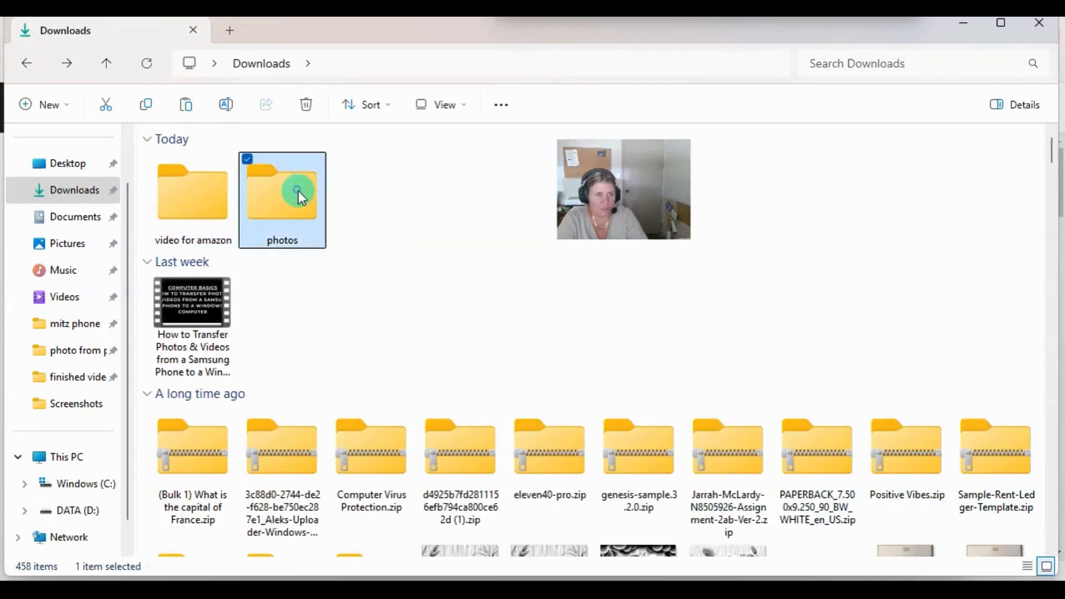
pyautogui.rightClick(216, 216)
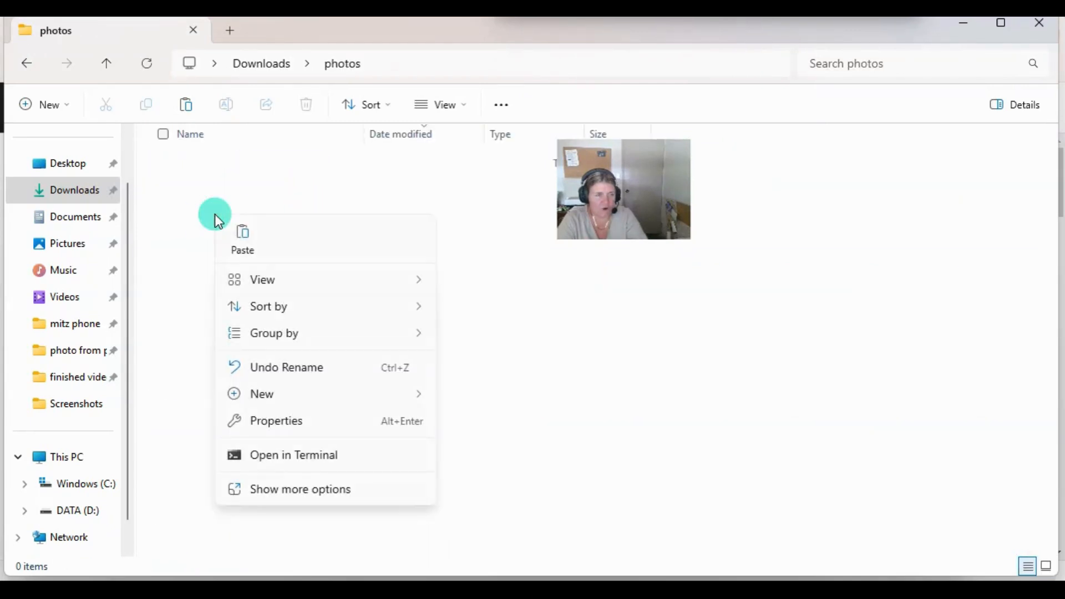
pyautogui.click(251, 240)
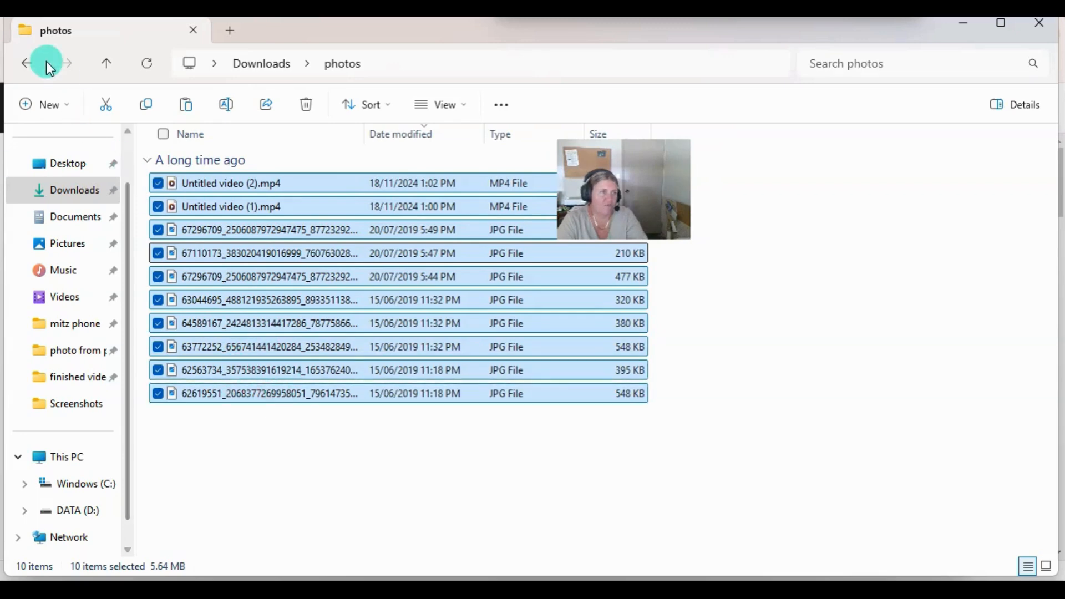
# Return to Downloads and review the original party photos in the file list, selecting the row of six
pyautogui.click(25, 63)
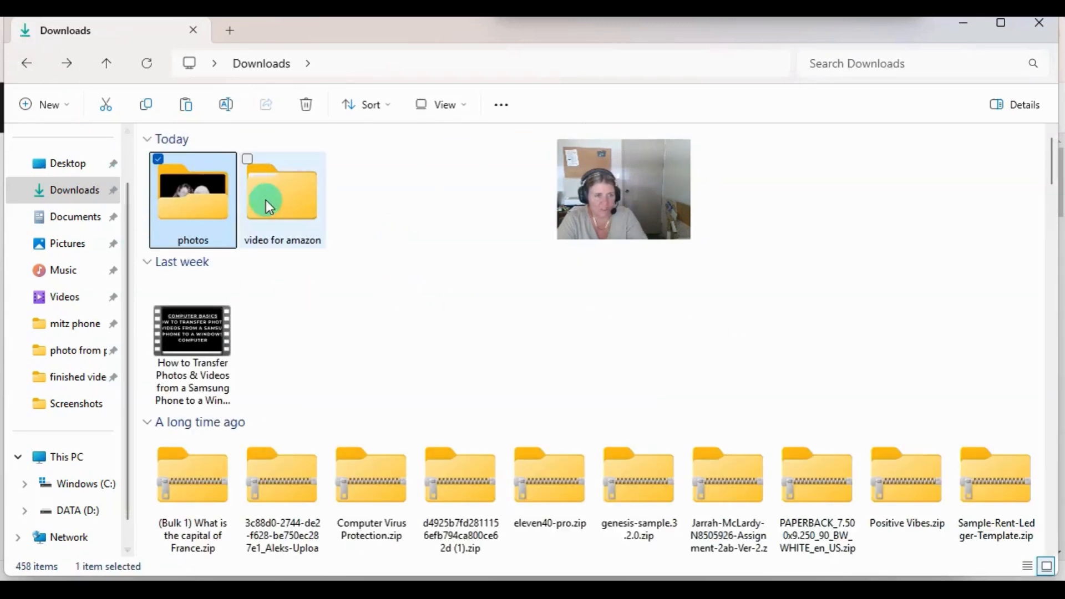
pyautogui.scroll(-5, 589, 261)
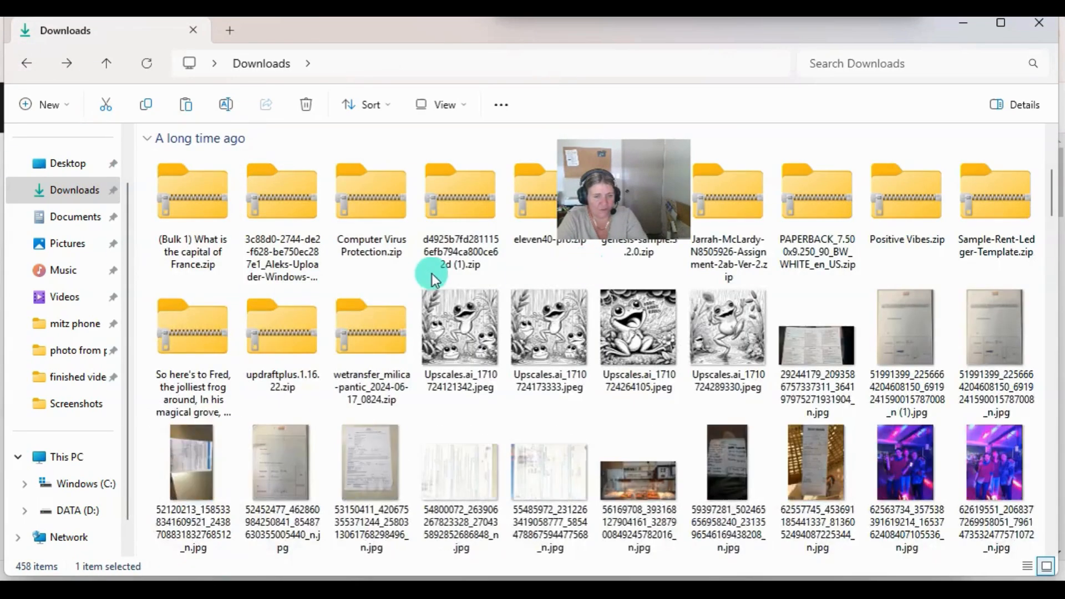
pyautogui.click(737, 338)
pyautogui.scroll(-5, 734, 338)
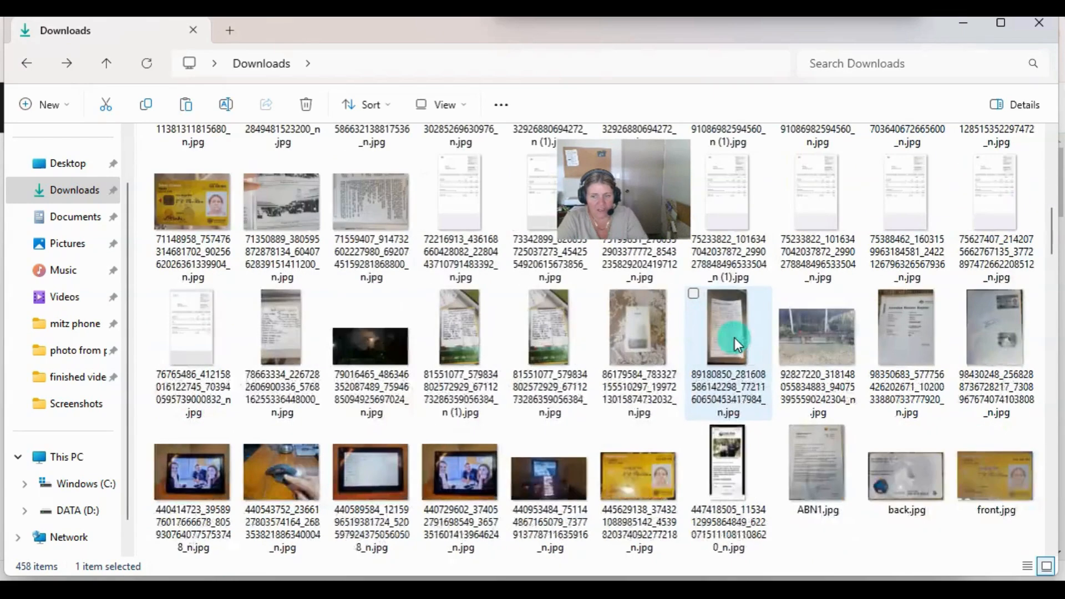
pyautogui.scroll(5, 735, 338)
pyautogui.scroll(-4, 735, 338)
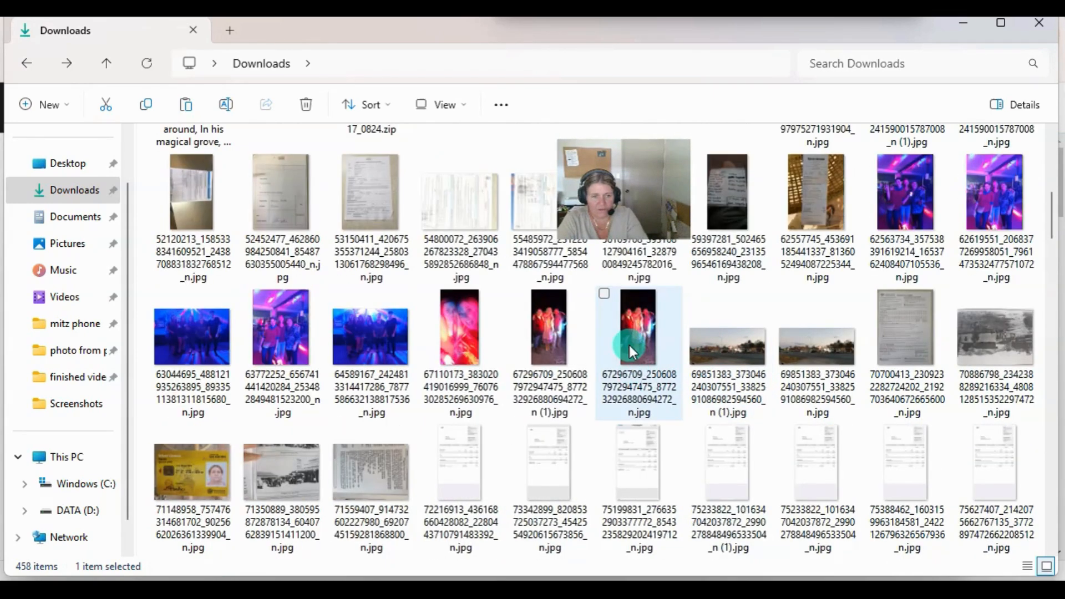
pyautogui.scroll(-15, 629, 345)
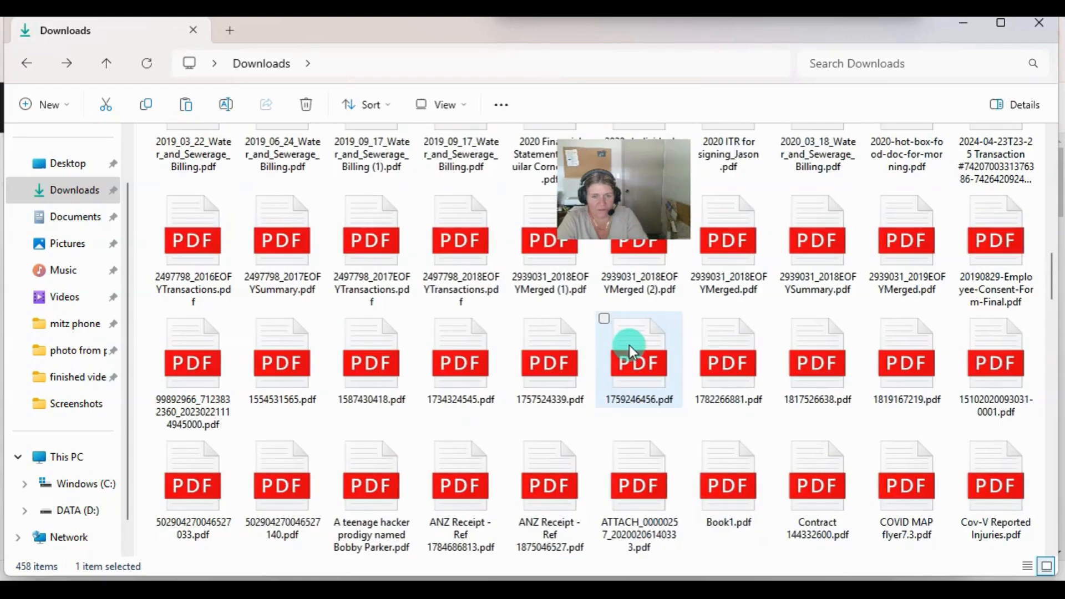
pyautogui.scroll(20, 629, 345)
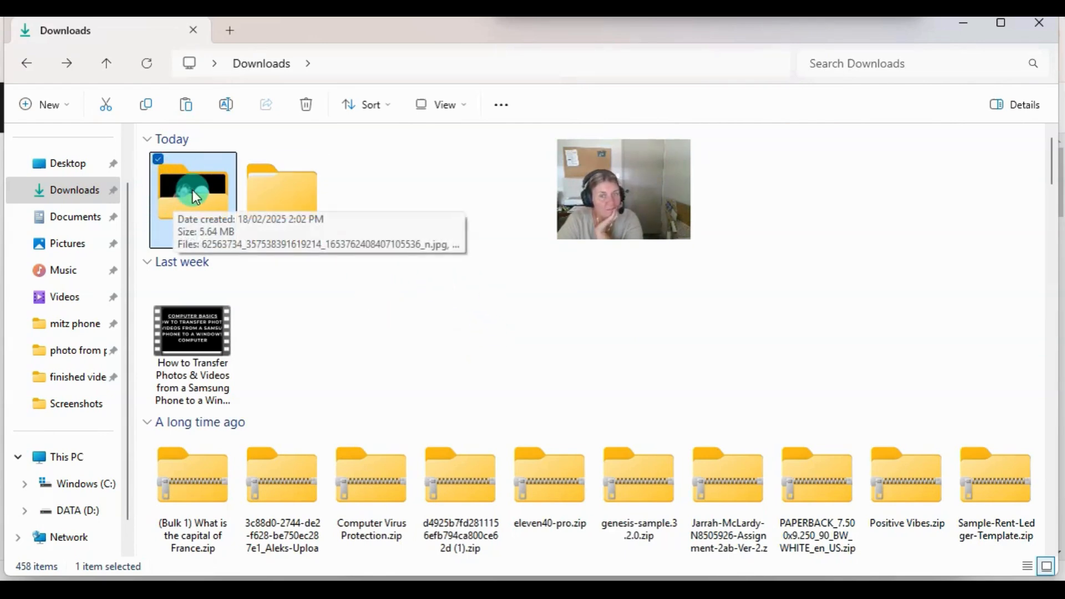
pyautogui.scroll(-5, 476, 264)
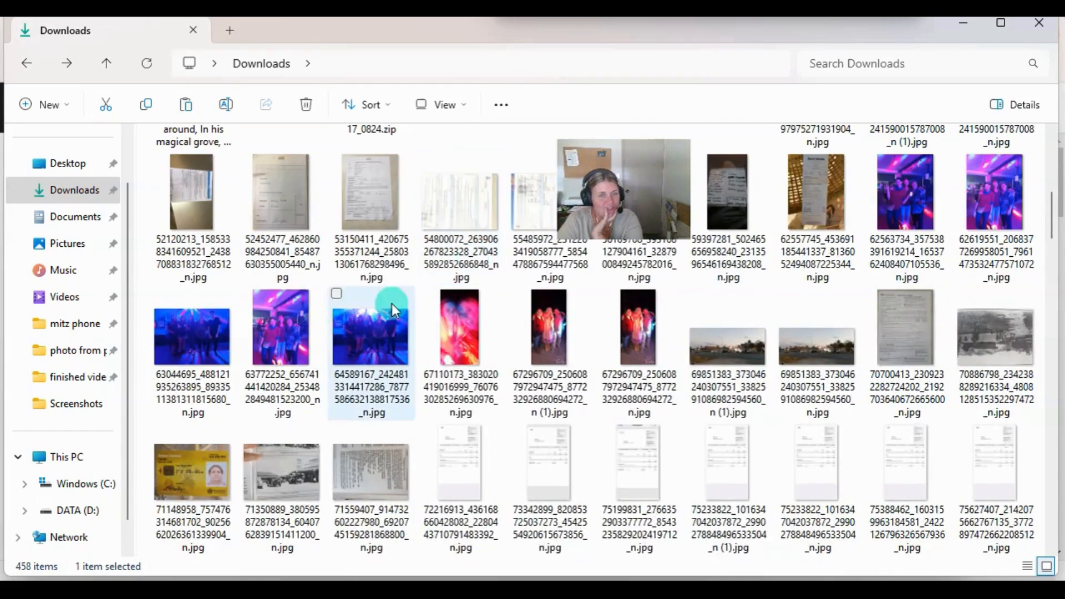
pyautogui.moveTo(147, 294); pyautogui.dragTo(647, 363)
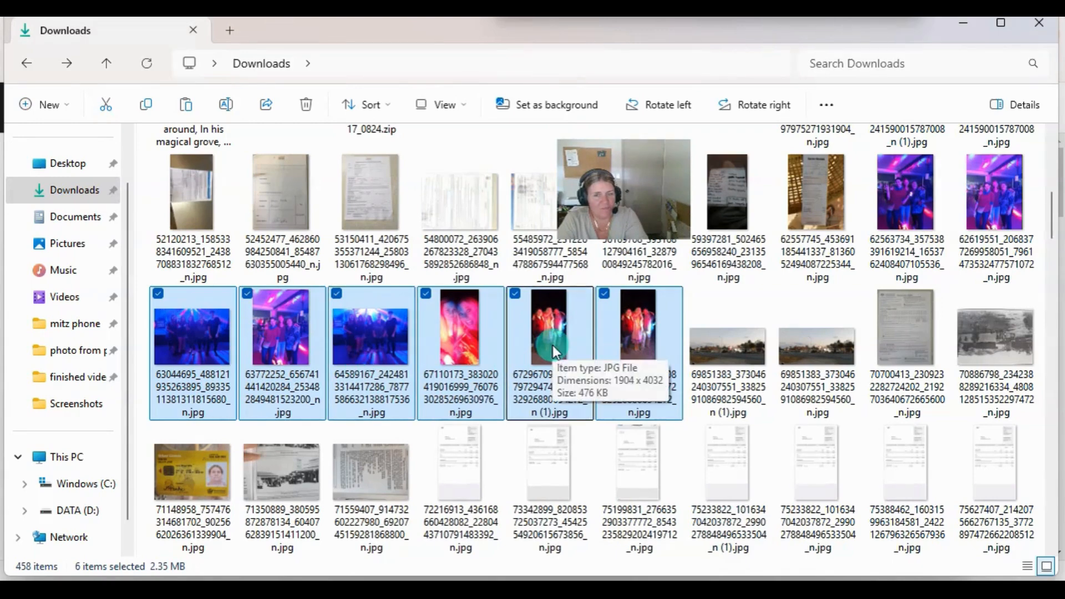
# Open the copied 63044695 photo from the "photos" folder to check it, and close the viewer
pyautogui.scroll(10, 553, 345)
pyautogui.click(187, 194)
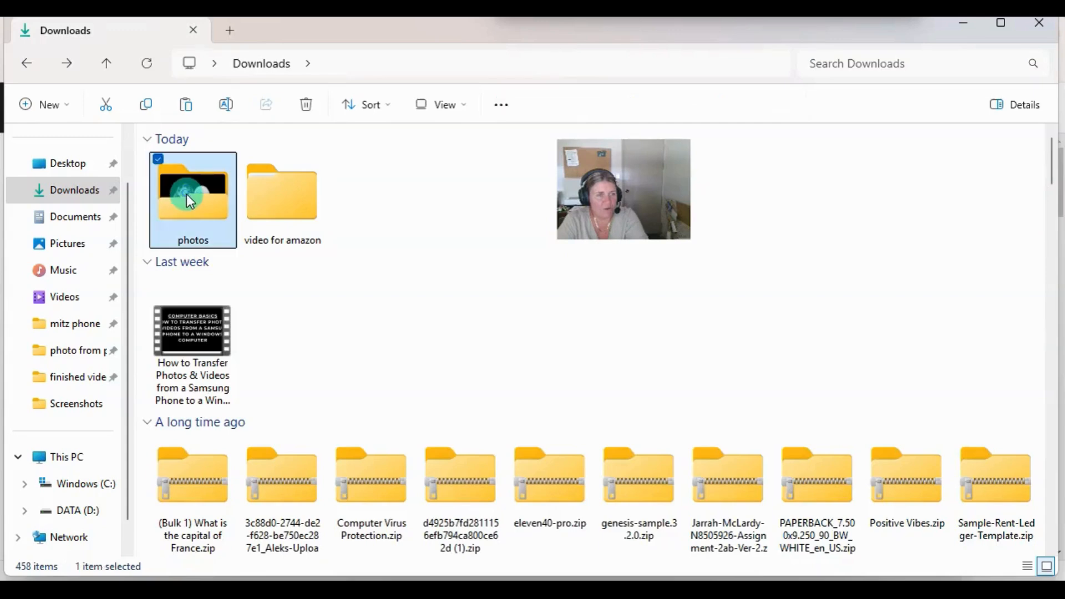
pyautogui.doubleClick(186, 194)
pyautogui.click(268, 304)
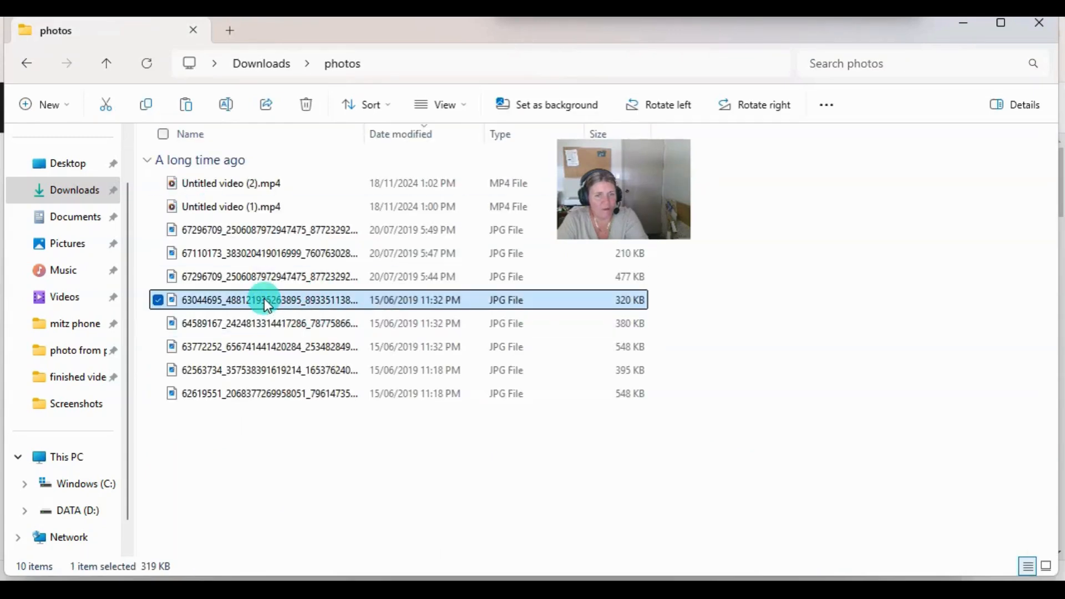
pyautogui.doubleClick(264, 299)
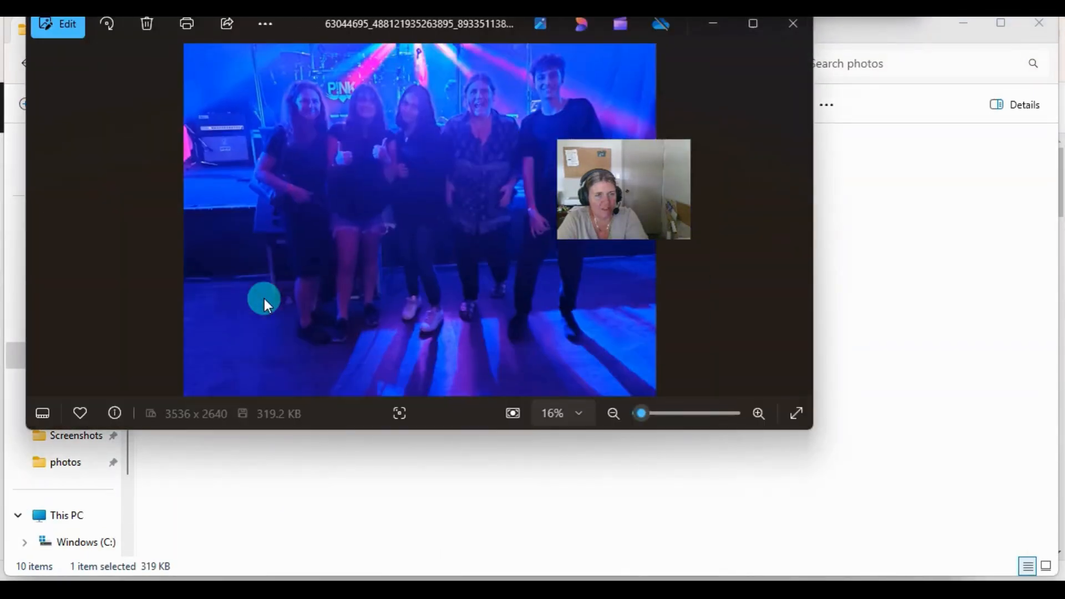
pyautogui.click(790, 26)
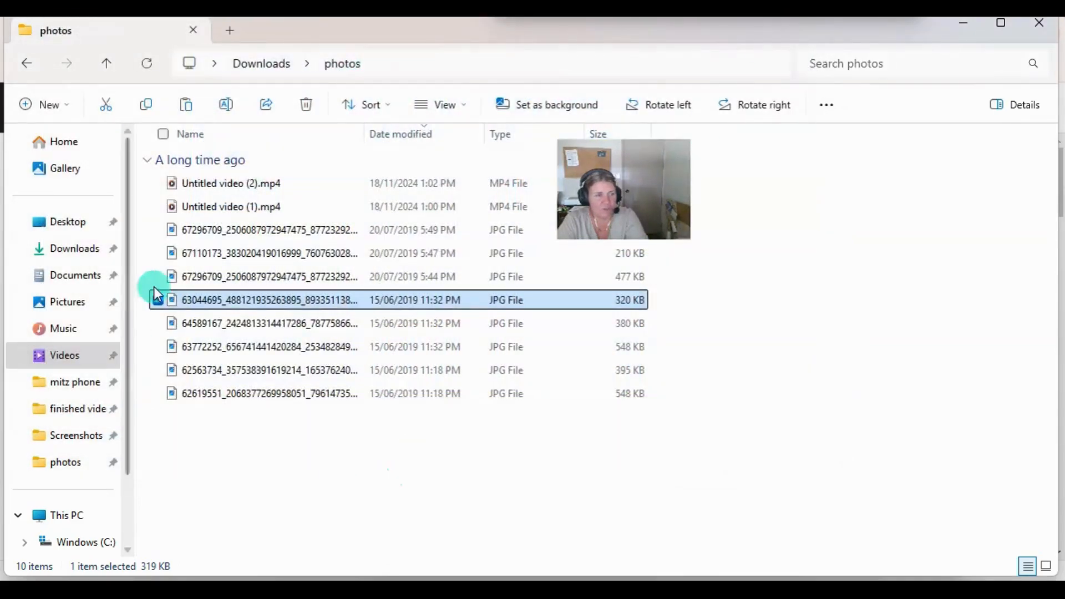
# Return to Downloads, delete the original party photos starting 62563734 and 62619551, and cancel the deletion of the "photos" folder
pyautogui.click(28, 61)
pyautogui.scroll(-10, 403, 325)
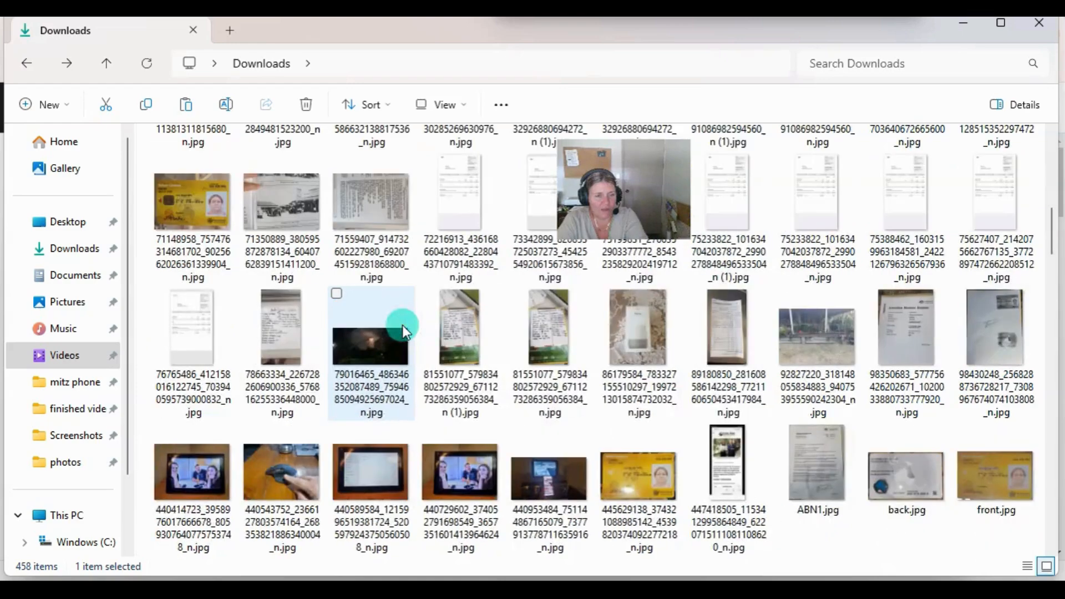
pyautogui.scroll(-5, 414, 353)
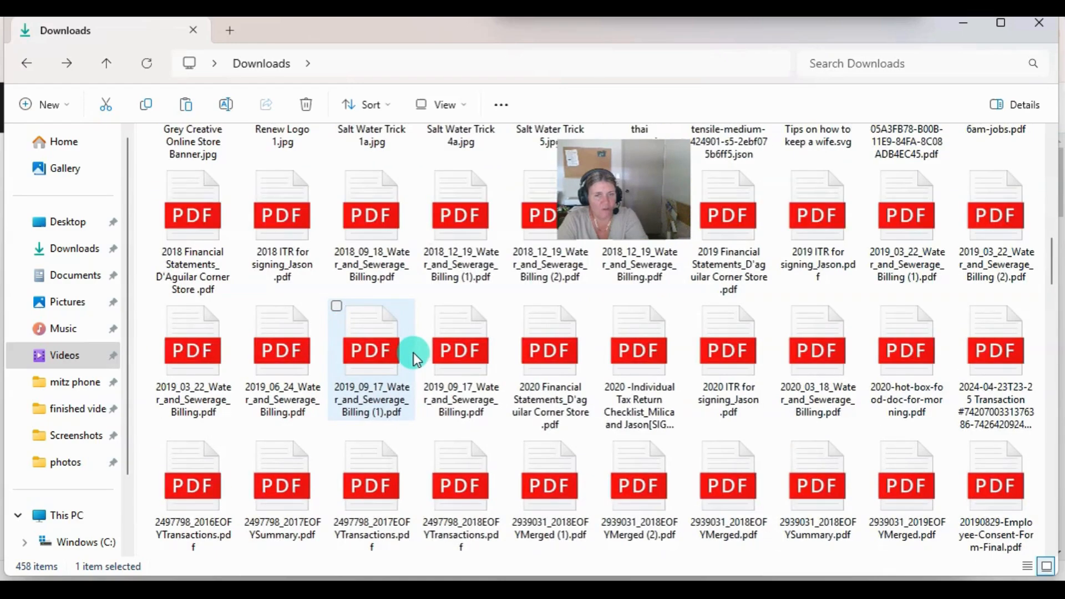
pyautogui.scroll(5, 417, 360)
pyautogui.scroll(5, 413, 354)
pyautogui.scroll(-3, 414, 353)
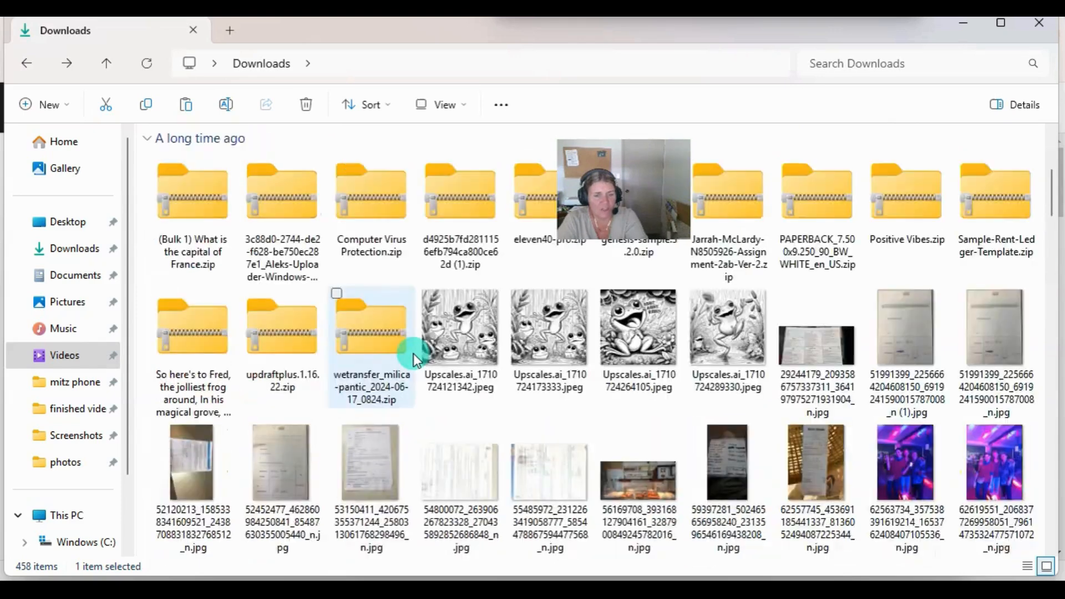
pyautogui.click(872, 431)
pyautogui.click(963, 428)
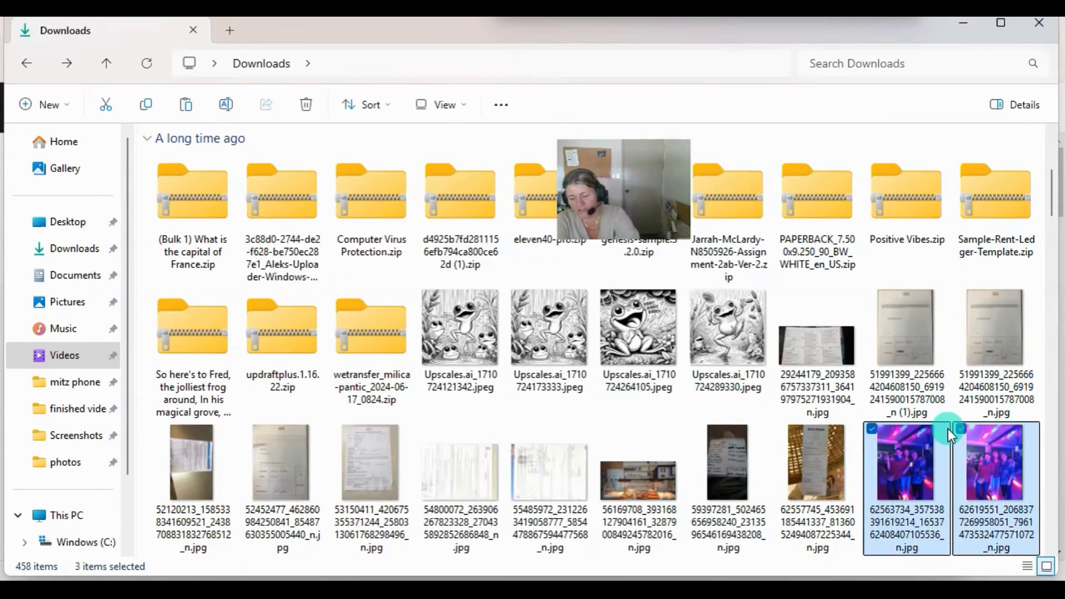
pyautogui.press('Delete')
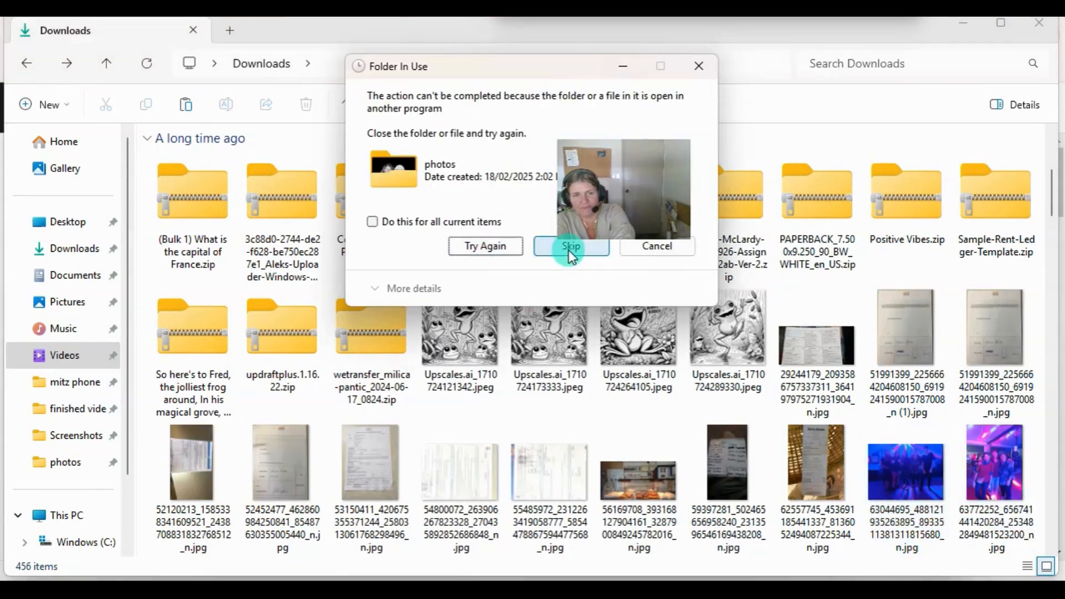
pyautogui.click(660, 247)
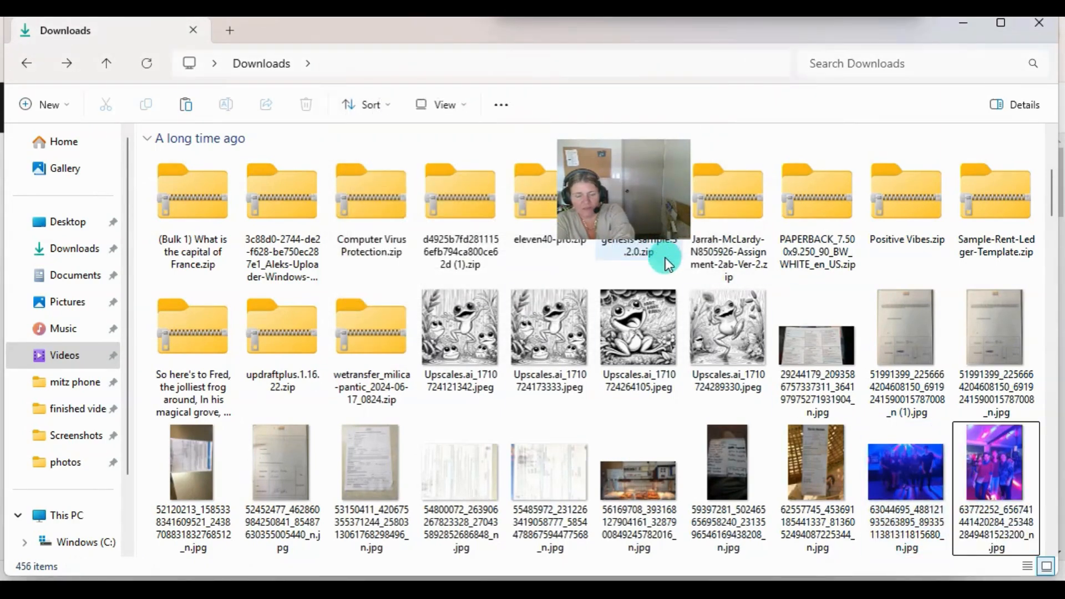
# Delete the six remaining original party photos from Downloads, from the one starting 63044695 through both copies starting 67296709
pyautogui.click(961, 430)
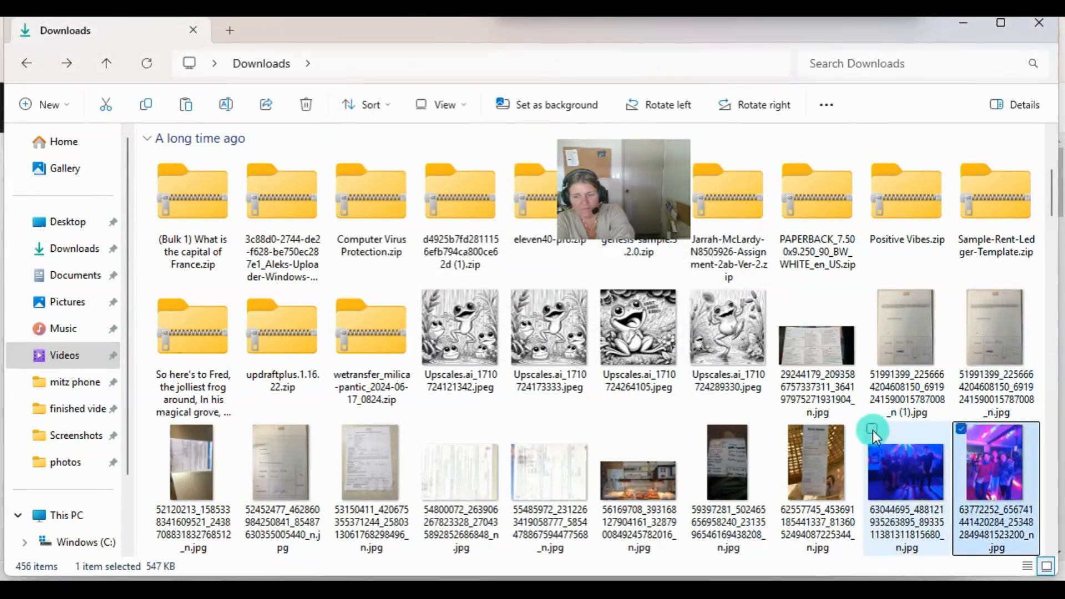
pyautogui.click(873, 431)
pyautogui.scroll(-10, 554, 445)
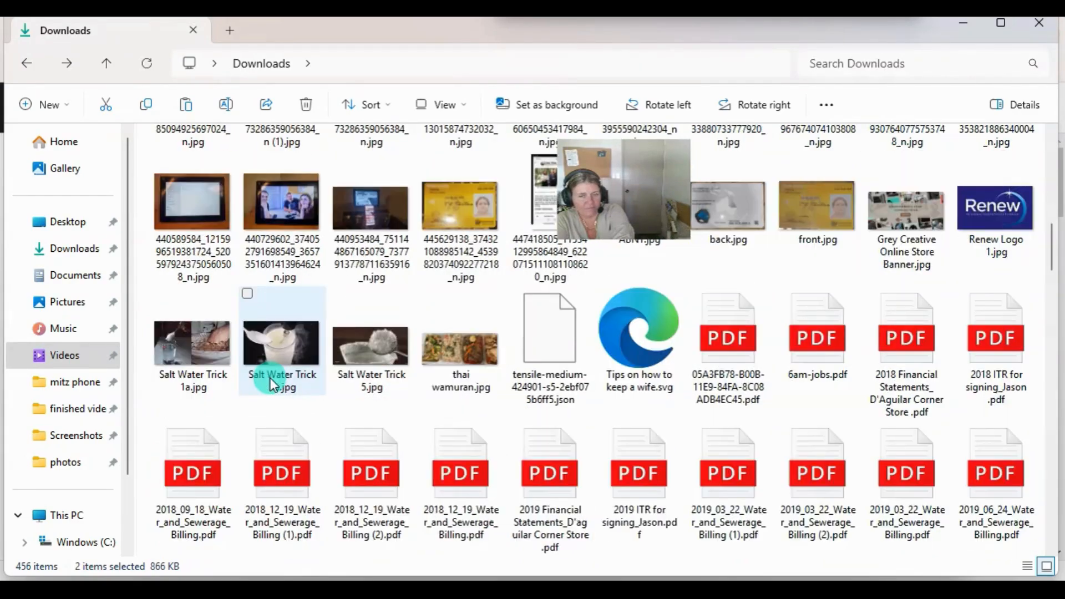
pyautogui.scroll(-6, 278, 385)
pyautogui.scroll(-4, 277, 385)
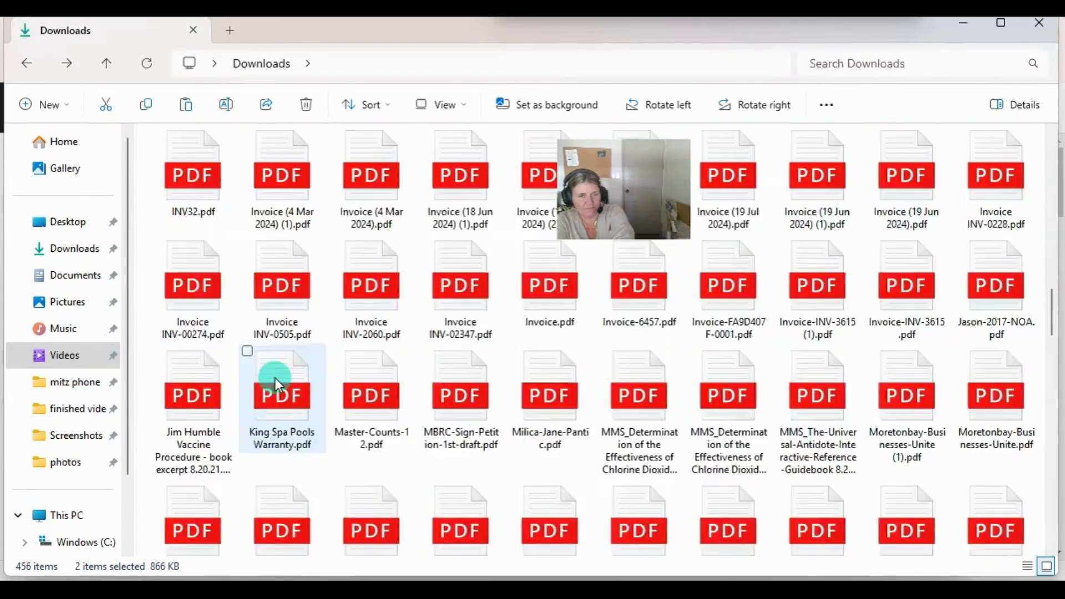
pyautogui.scroll(10, 277, 385)
pyautogui.scroll(3, 277, 382)
pyautogui.scroll(7, 277, 384)
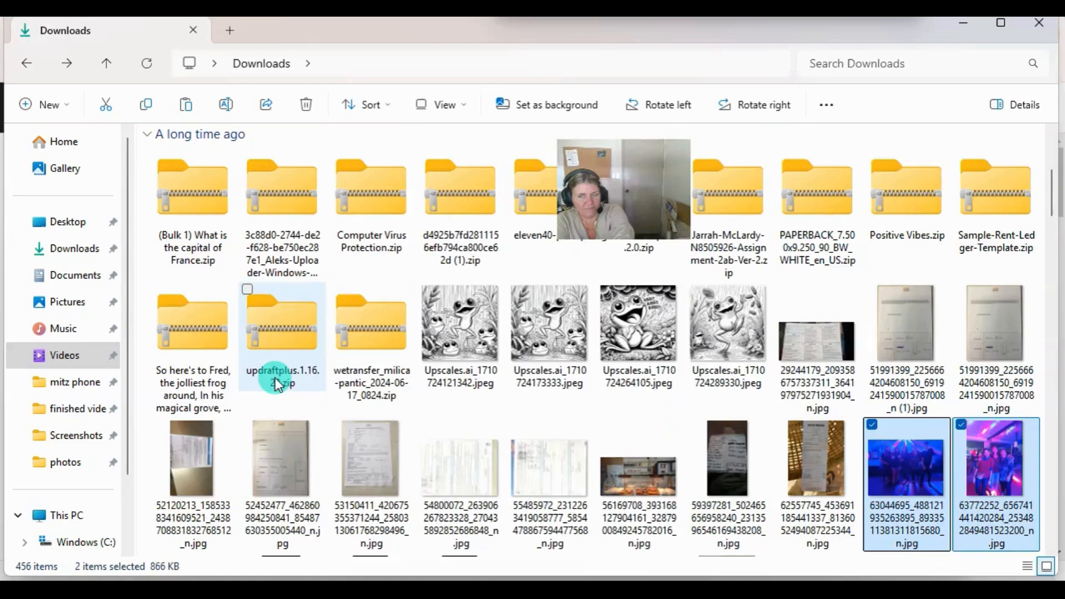
pyautogui.scroll(-4, 278, 384)
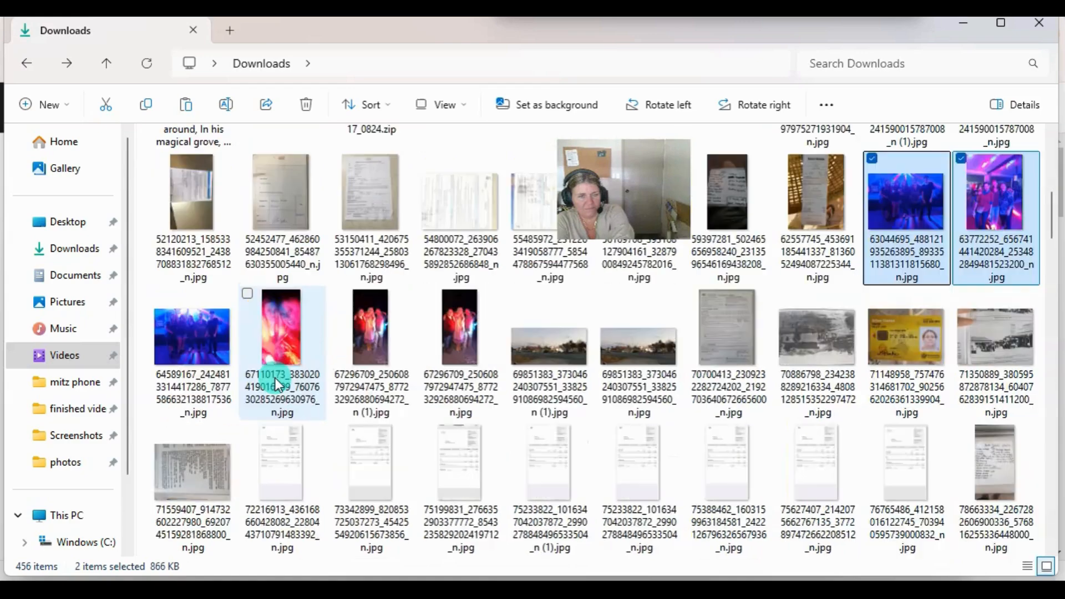
pyautogui.click(159, 293)
pyautogui.click(248, 293)
pyautogui.click(337, 293)
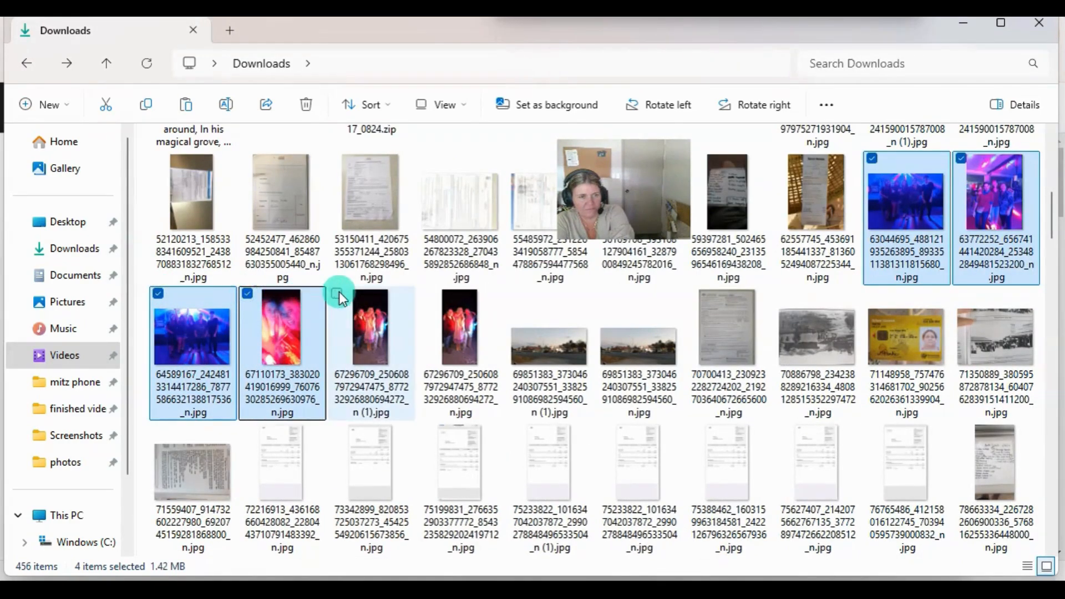
pyautogui.click(427, 294)
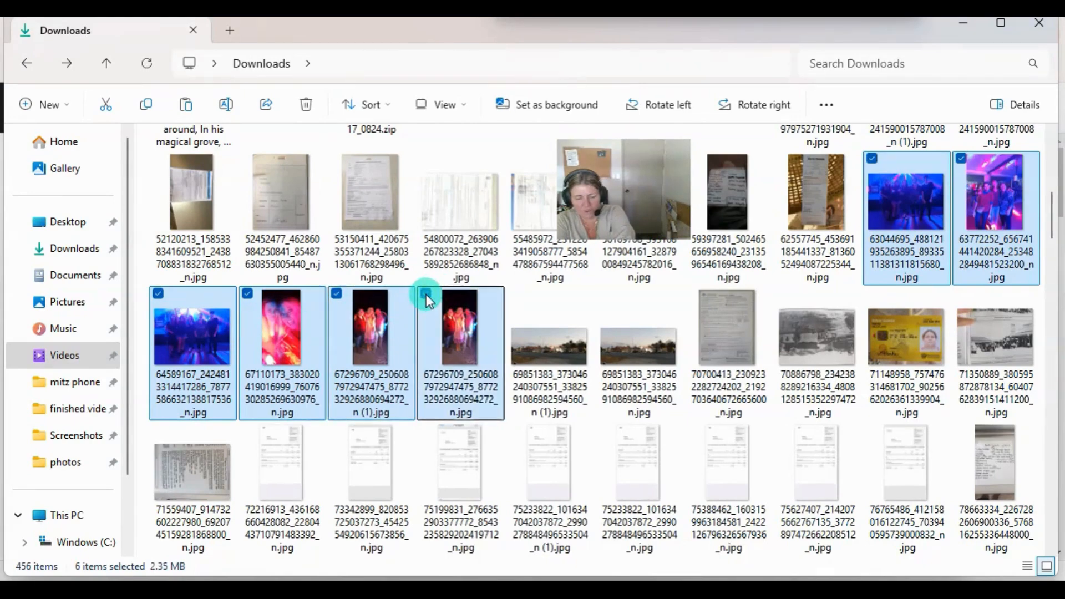
pyautogui.press('Delete')
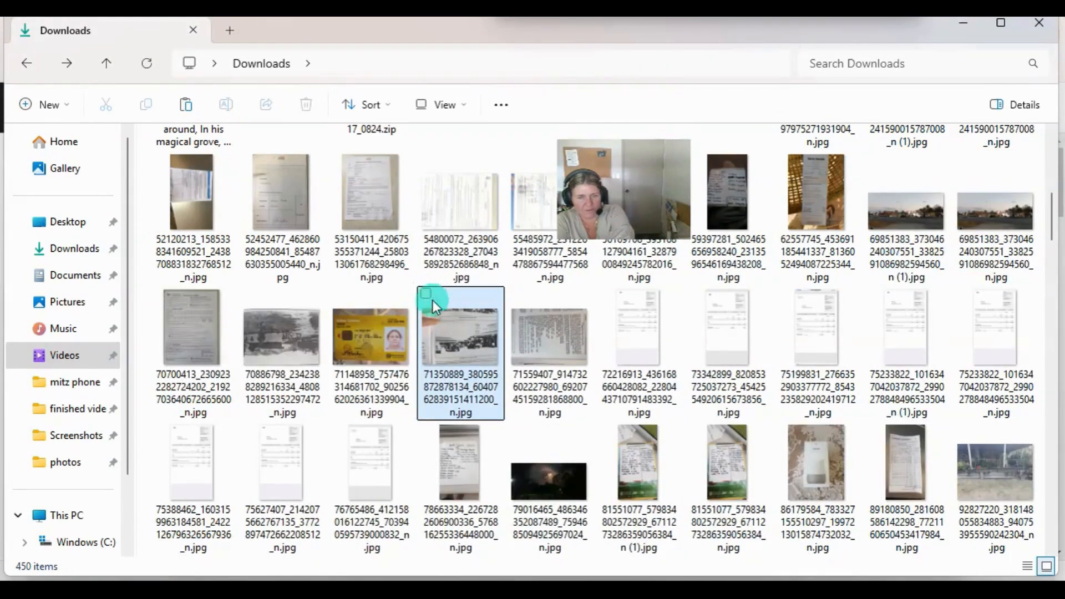
# Delete the five adjacent tablet, screen and mouse photos in Downloads, from 440414723 through 440953484
pyautogui.scroll(10, 341, 372)
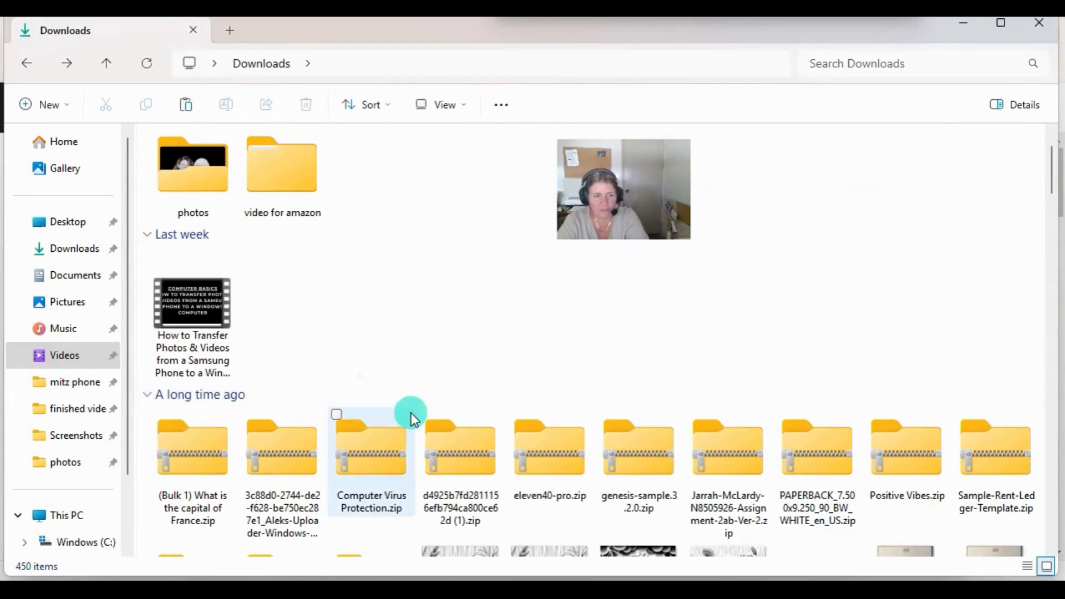
pyautogui.scroll(-12, 431, 364)
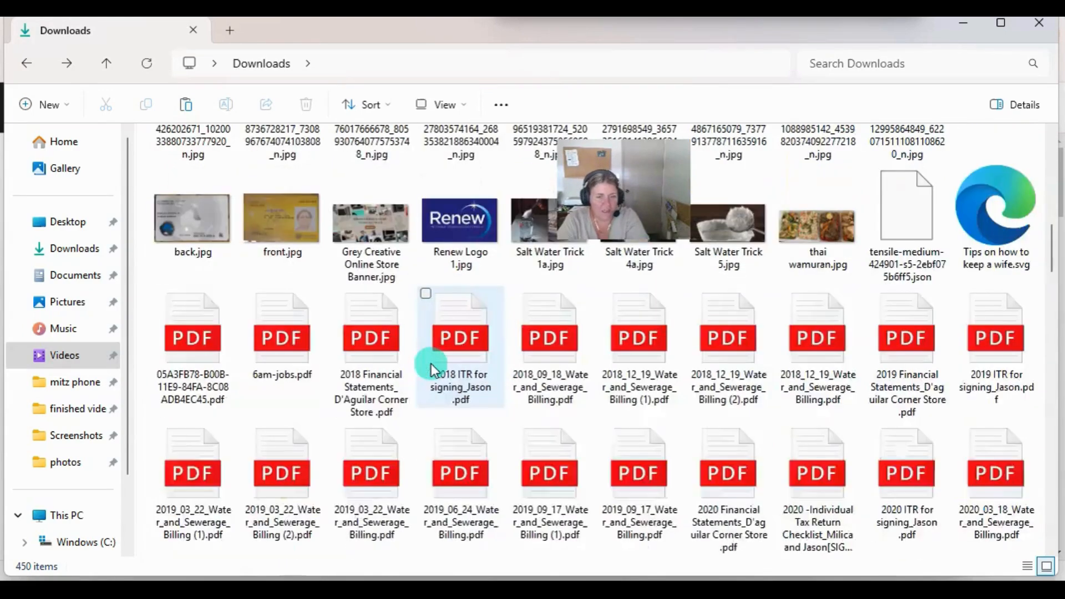
pyautogui.scroll(-2, 431, 371)
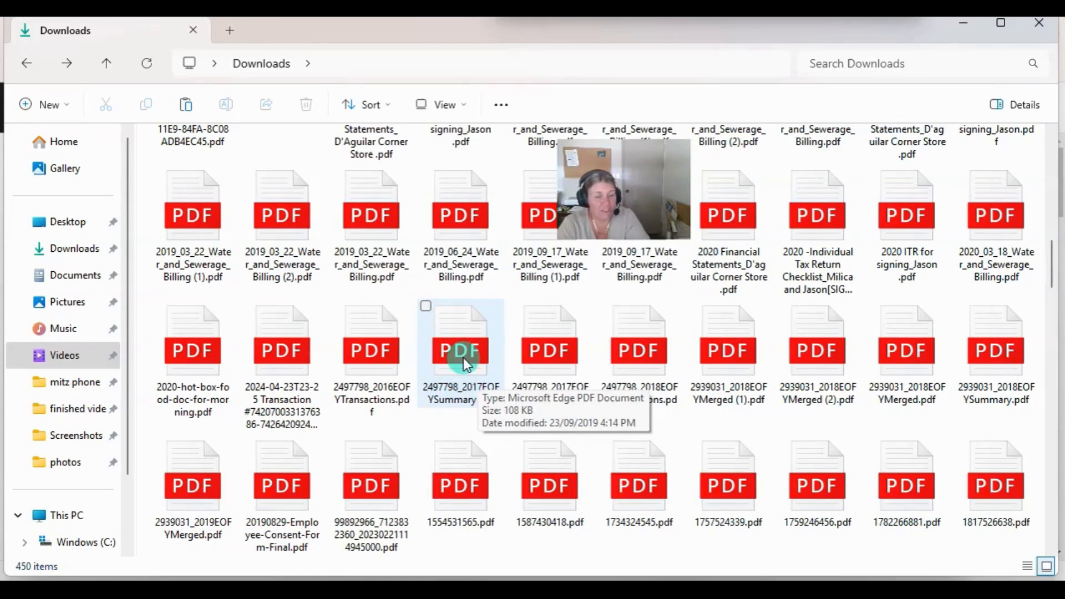
pyautogui.scroll(-15, 444, 466)
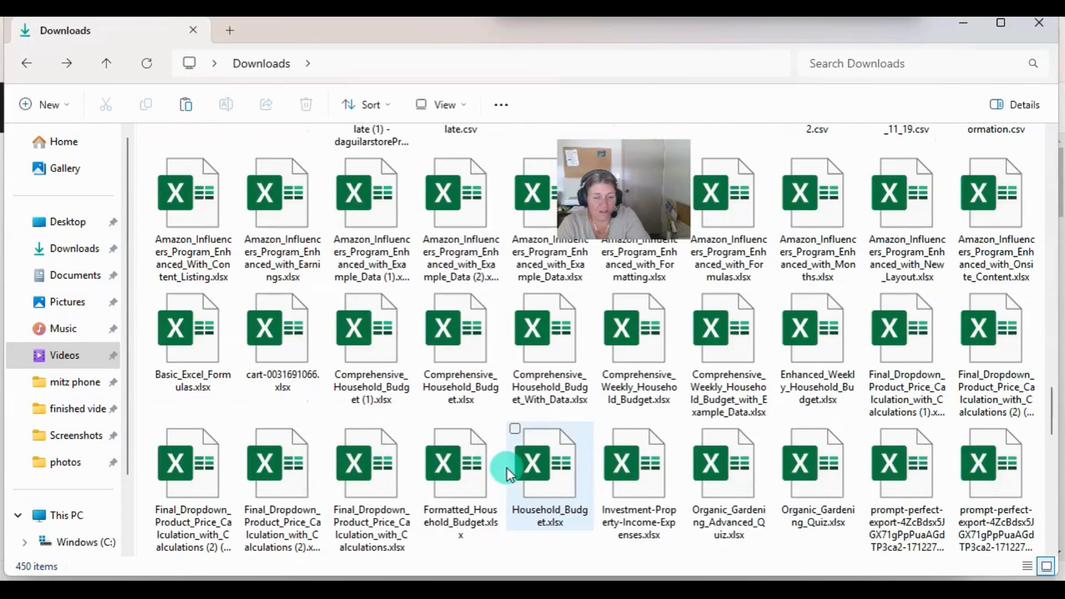
pyautogui.scroll(5, 567, 437)
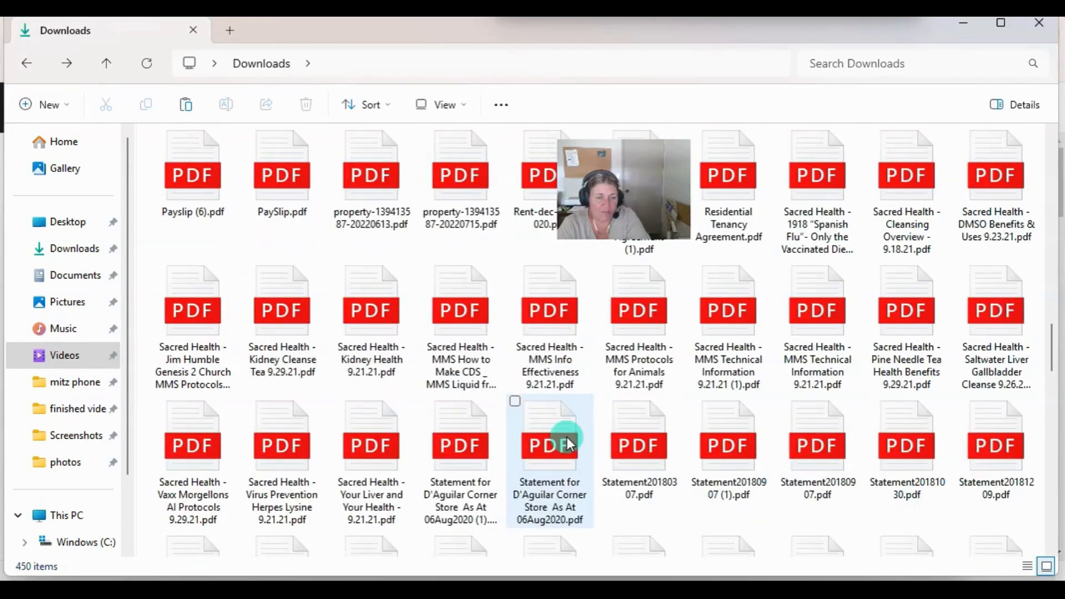
pyautogui.scroll(10, 568, 442)
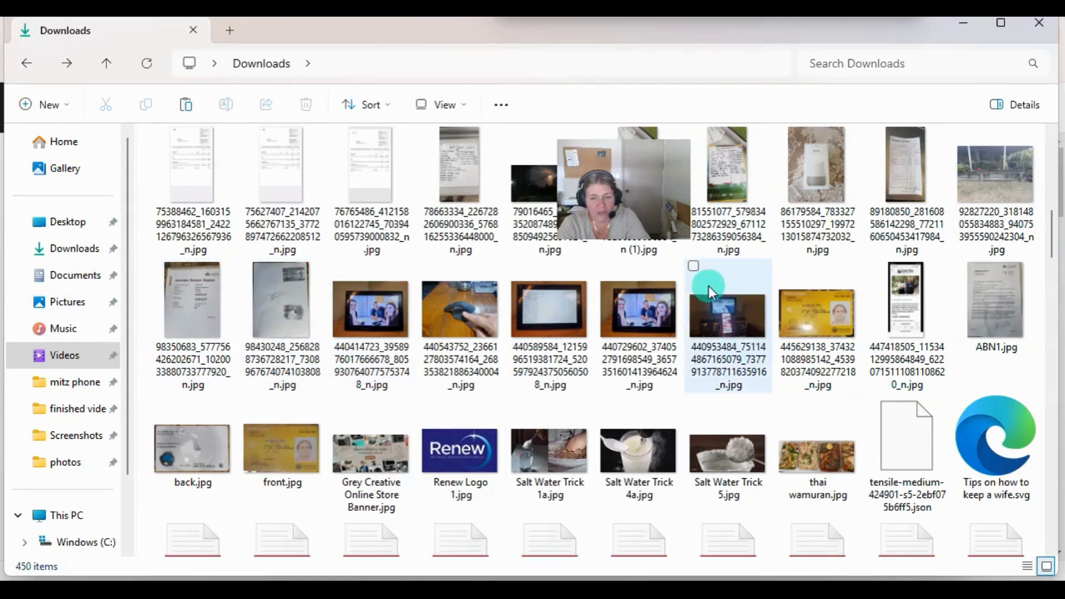
pyautogui.click(694, 267)
pyautogui.click(605, 267)
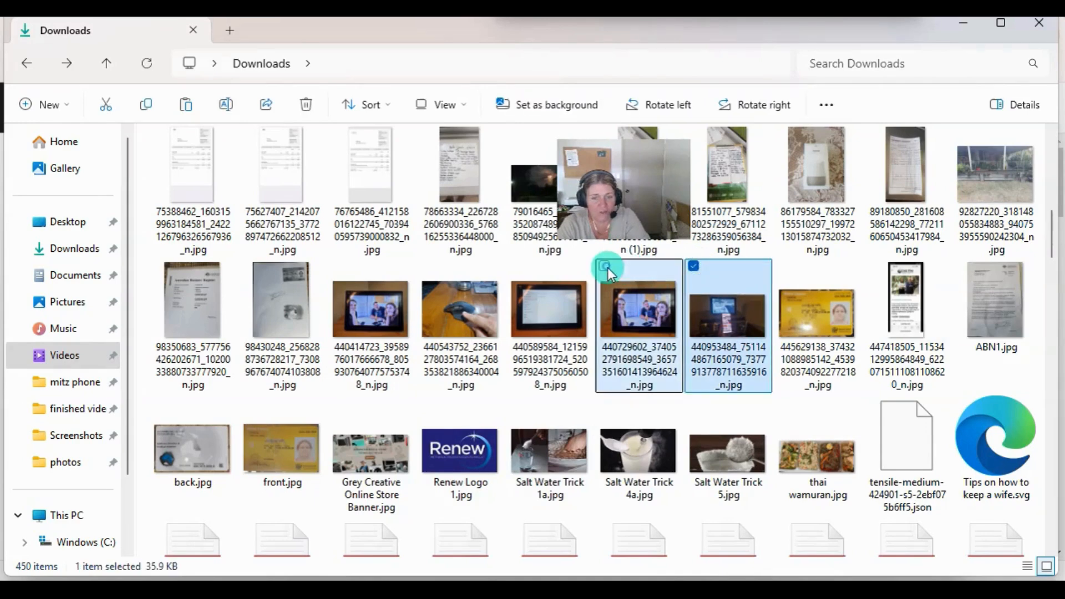
pyautogui.click(516, 267)
pyautogui.click(426, 267)
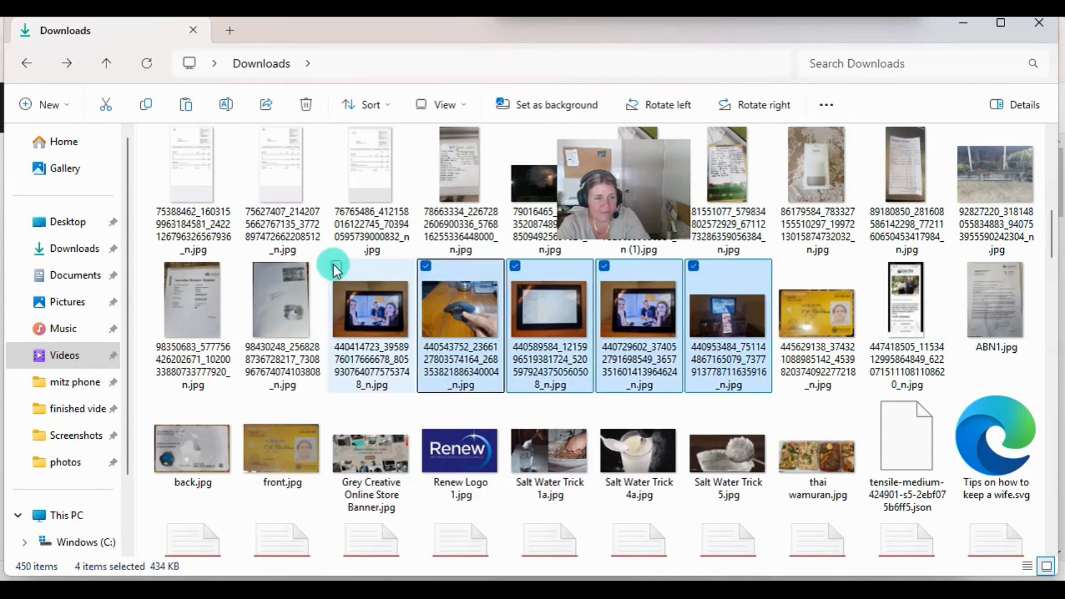
pyautogui.click(335, 267)
pyautogui.press('Delete')
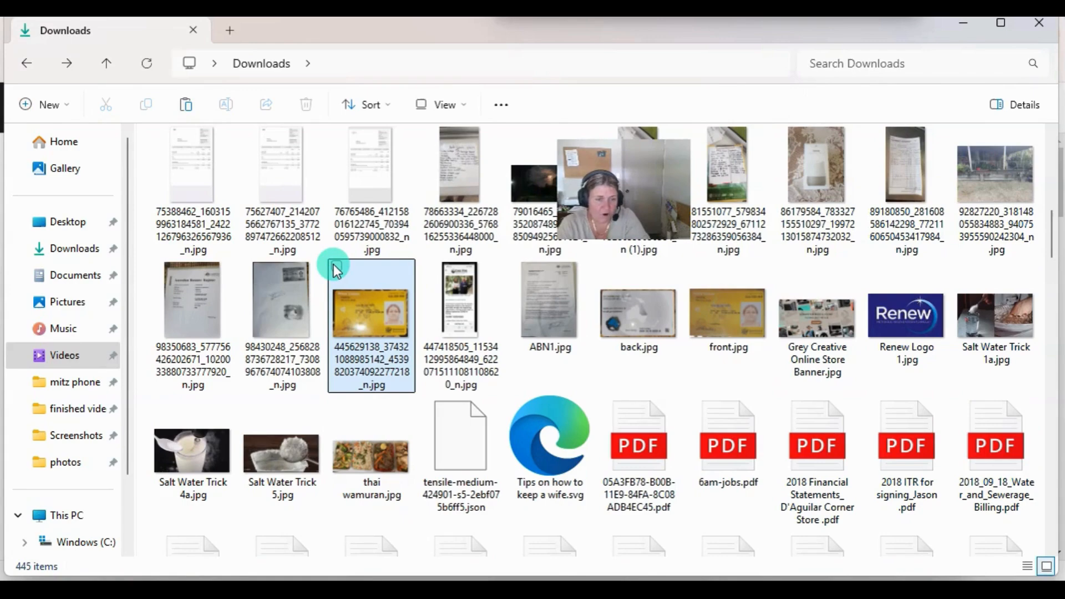
# Check the remaining images and documents in Downloads and delete "Renew Logo 1.jpg"
pyautogui.scroll(-10, 694, 389)
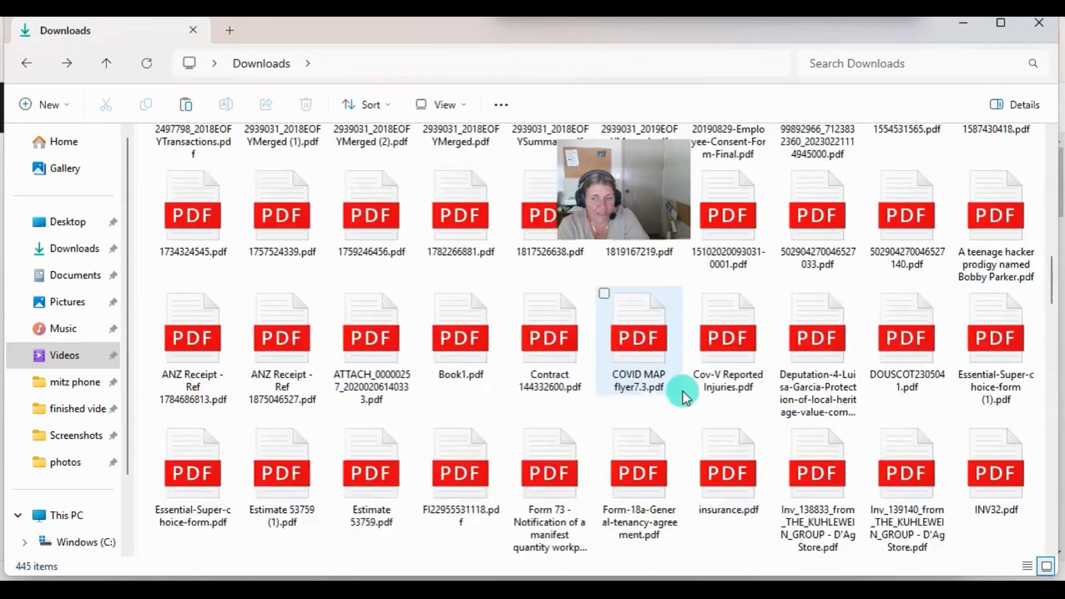
pyautogui.scroll(15, 613, 404)
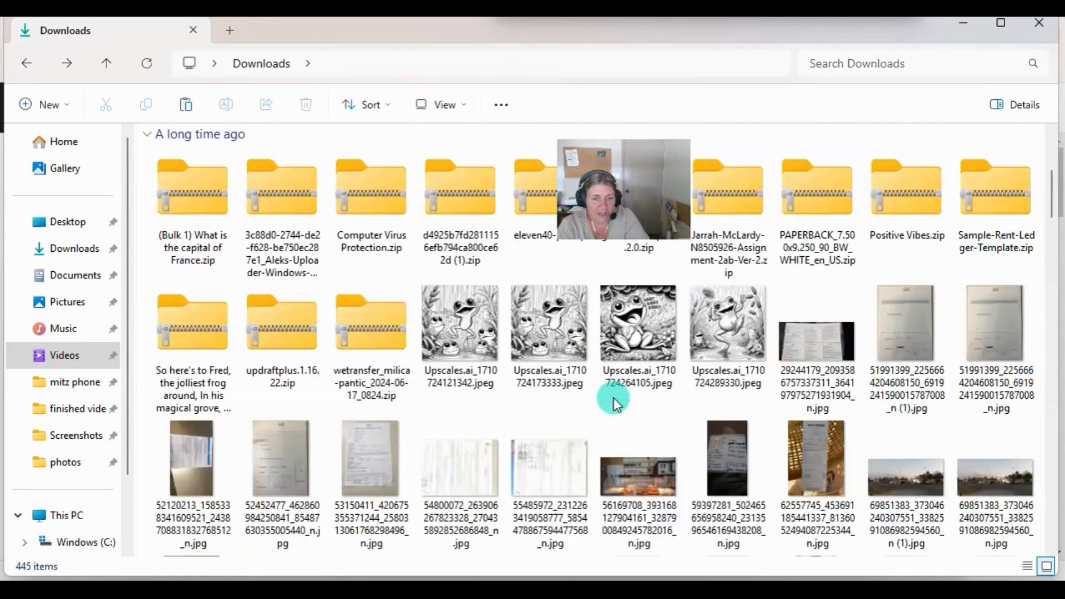
pyautogui.scroll(-8, 615, 396)
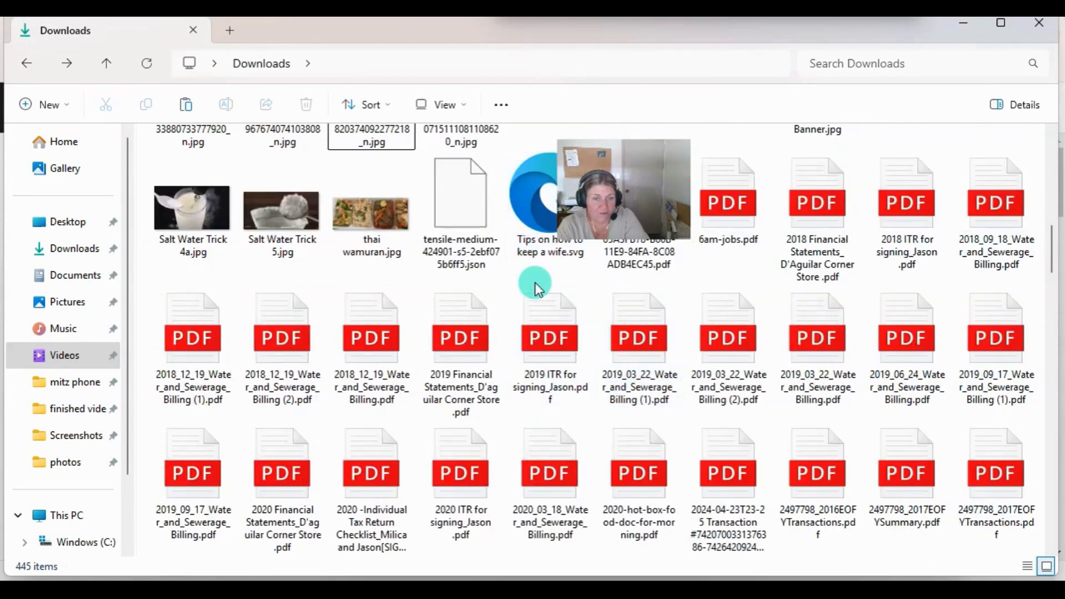
pyautogui.scroll(3, 536, 283)
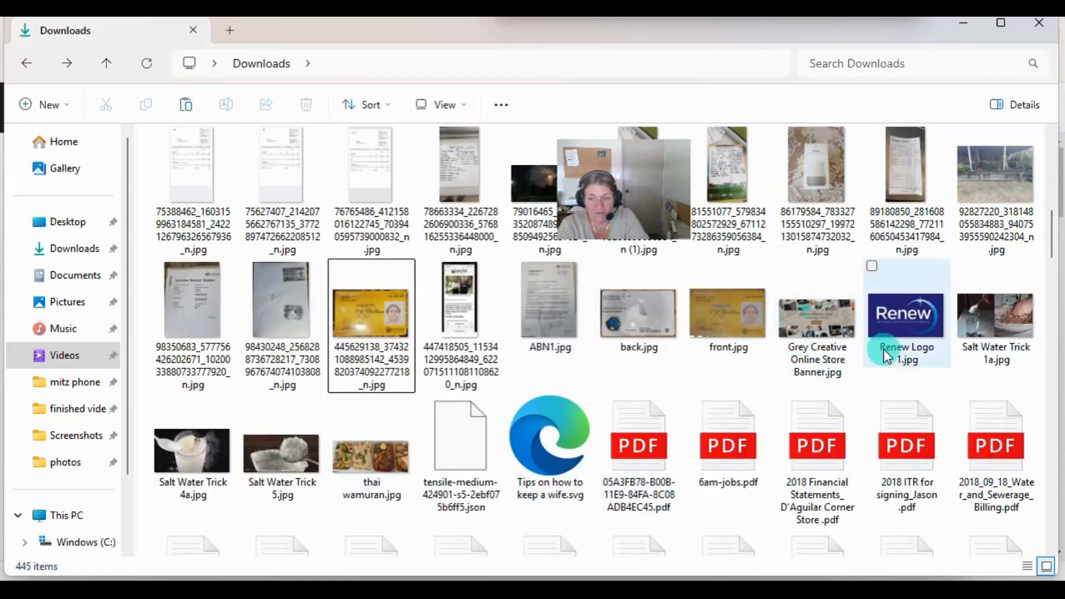
pyautogui.click(876, 268)
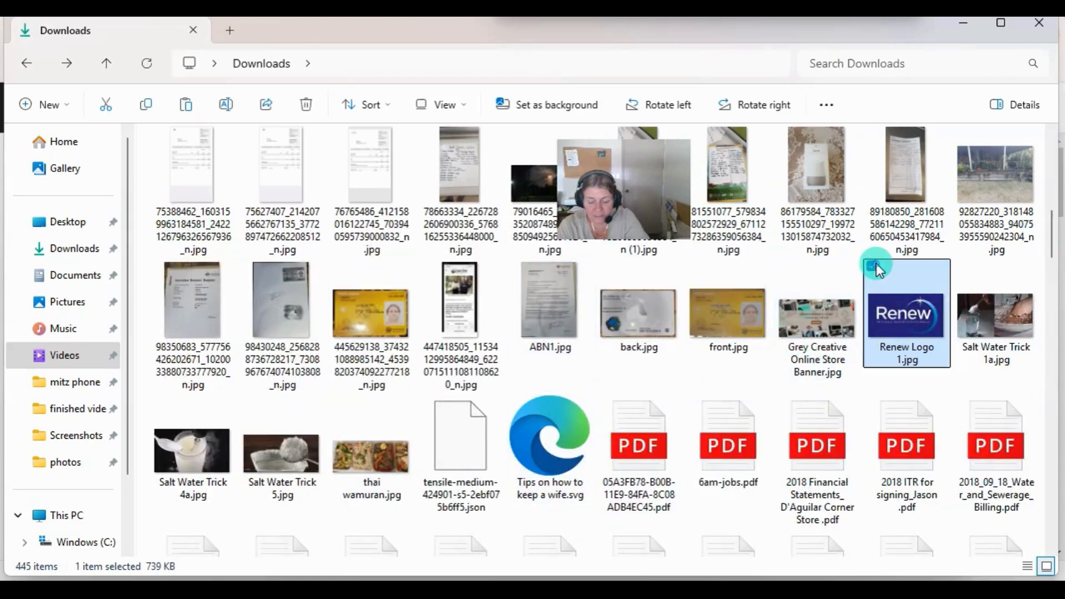
pyautogui.press('Delete')
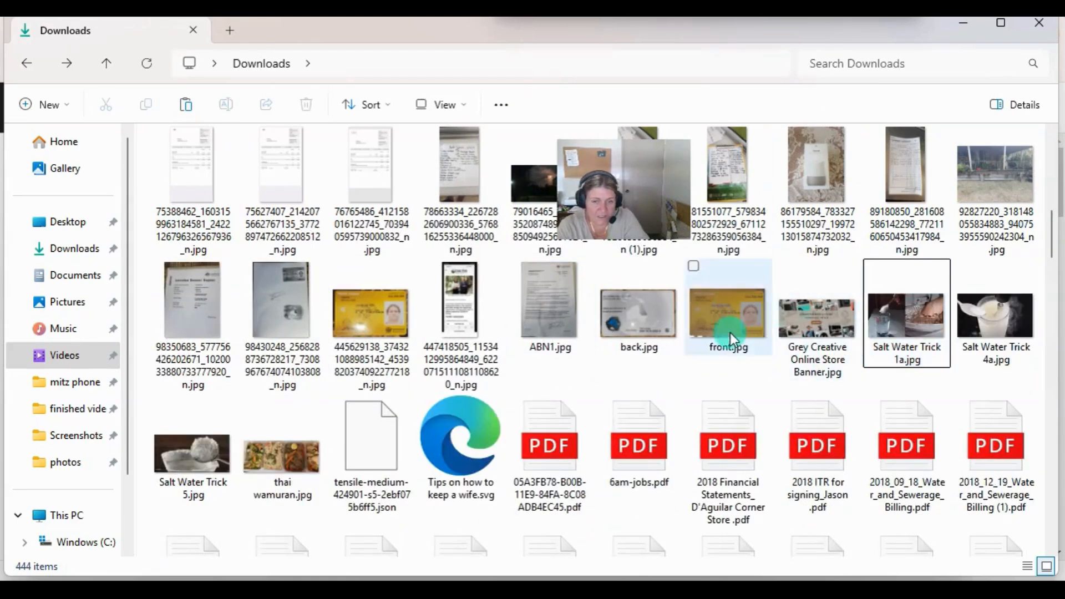
# Look through the remaining Downloads files and search the folder for ".pdf"
pyautogui.scroll(8, 694, 349)
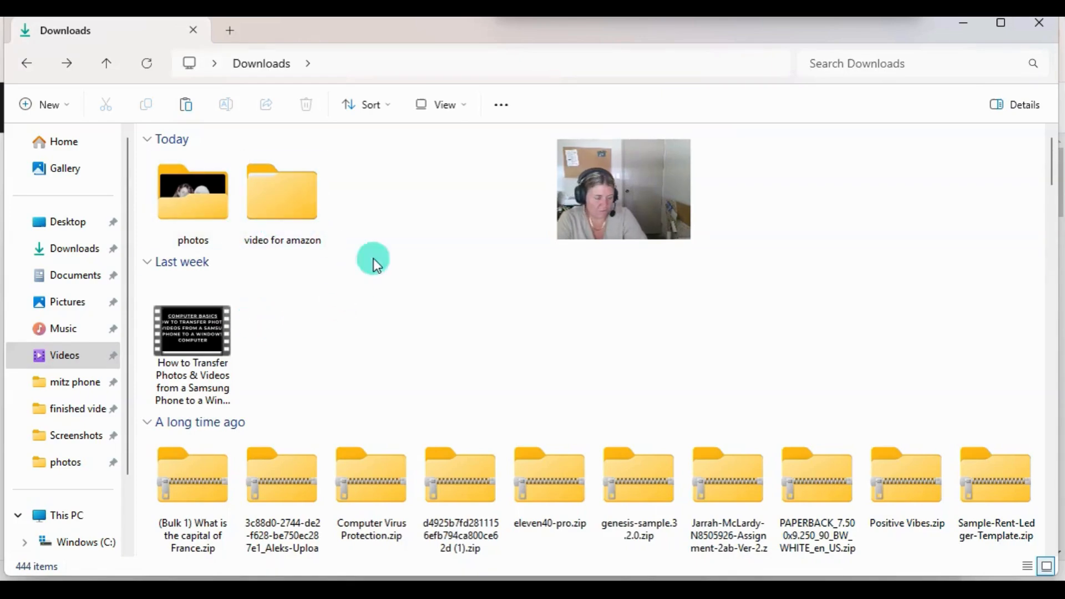
pyautogui.scroll(-5, 361, 333)
pyautogui.scroll(-5, 453, 346)
pyautogui.scroll(10, 460, 348)
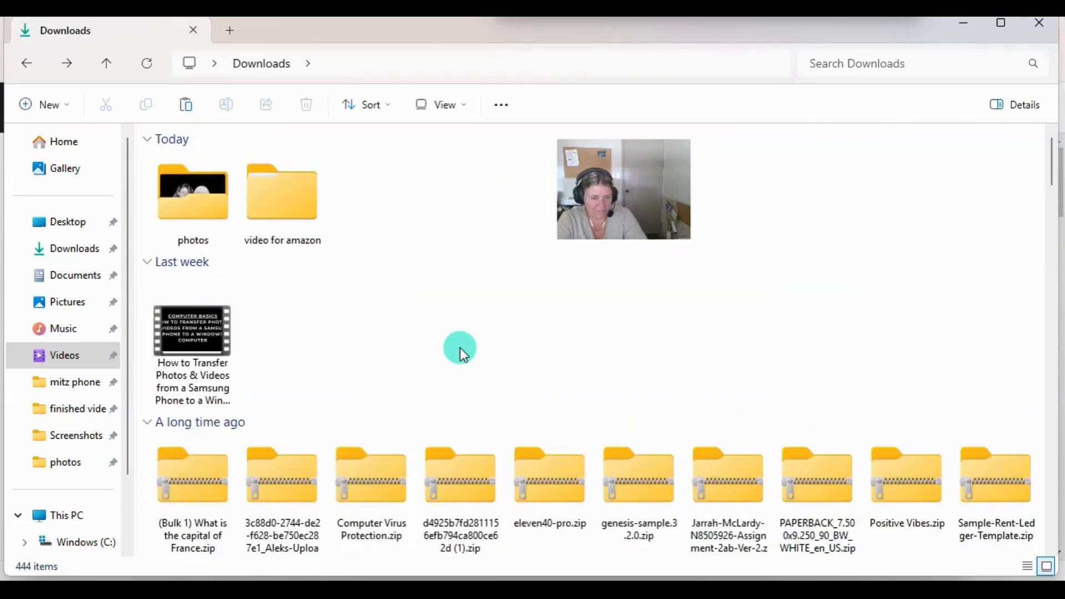
pyautogui.scroll(-15, 465, 354)
pyautogui.scroll(-20, 465, 354)
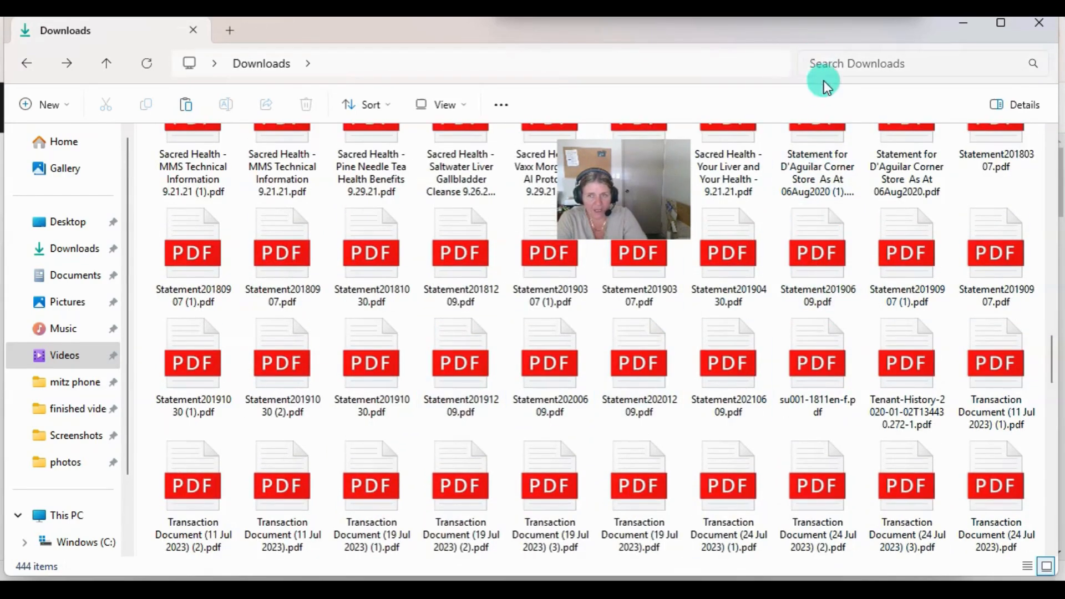
pyautogui.click(823, 61)
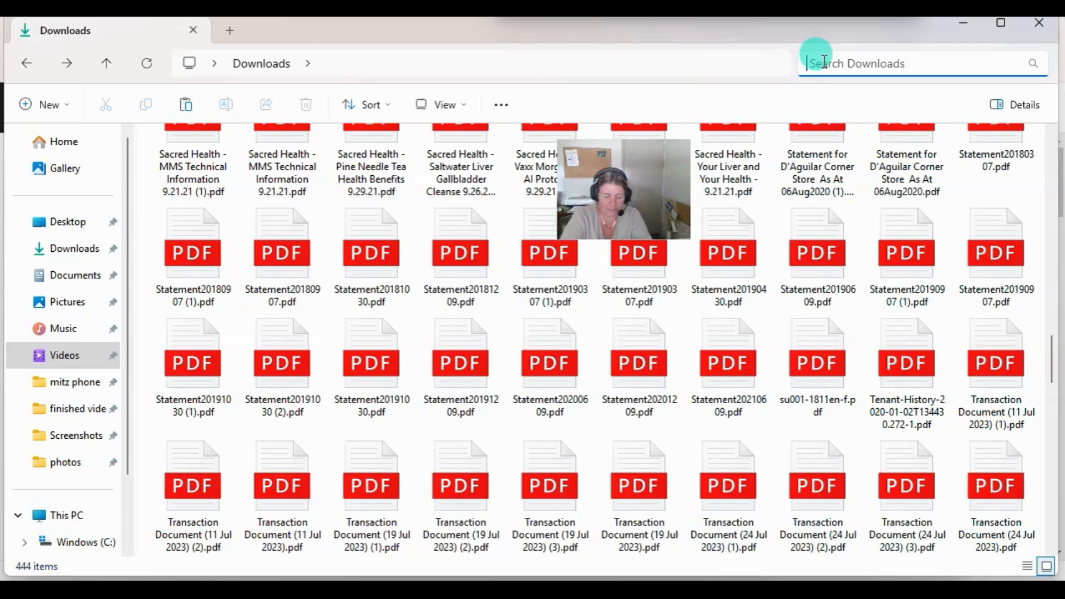
pyautogui.write('.p')
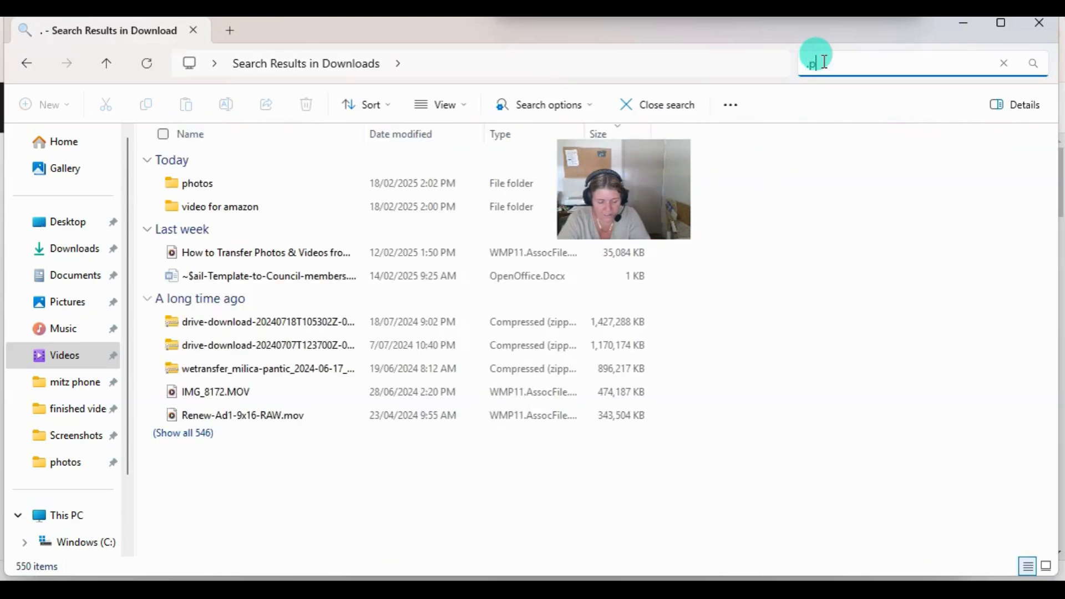
pyautogui.write('df')
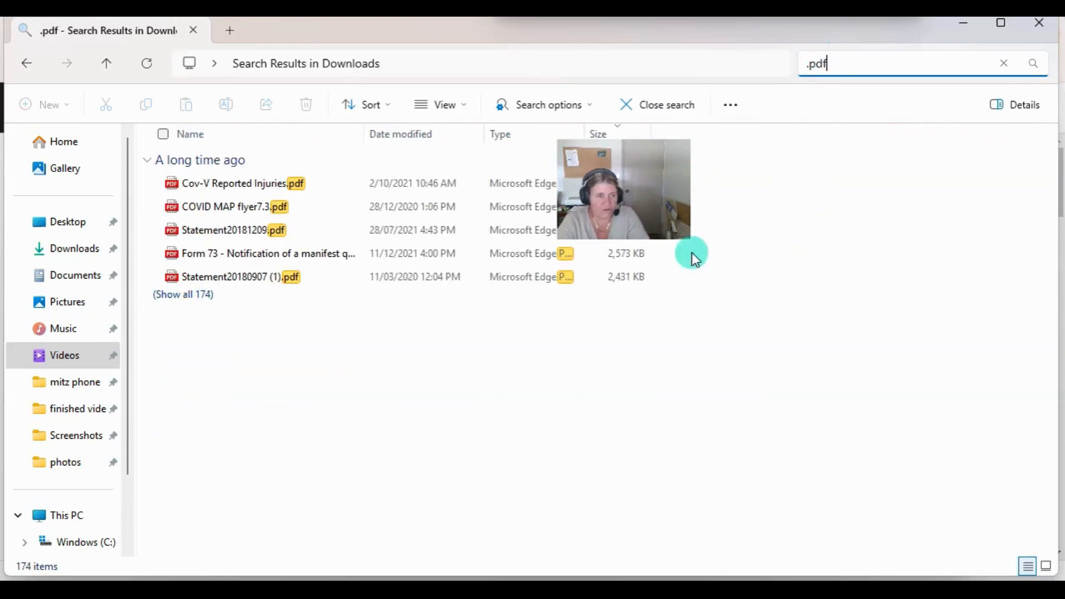
# Search Downloads for ".docx" and look through the full list of older matching documents
pyautogui.click(191, 297)
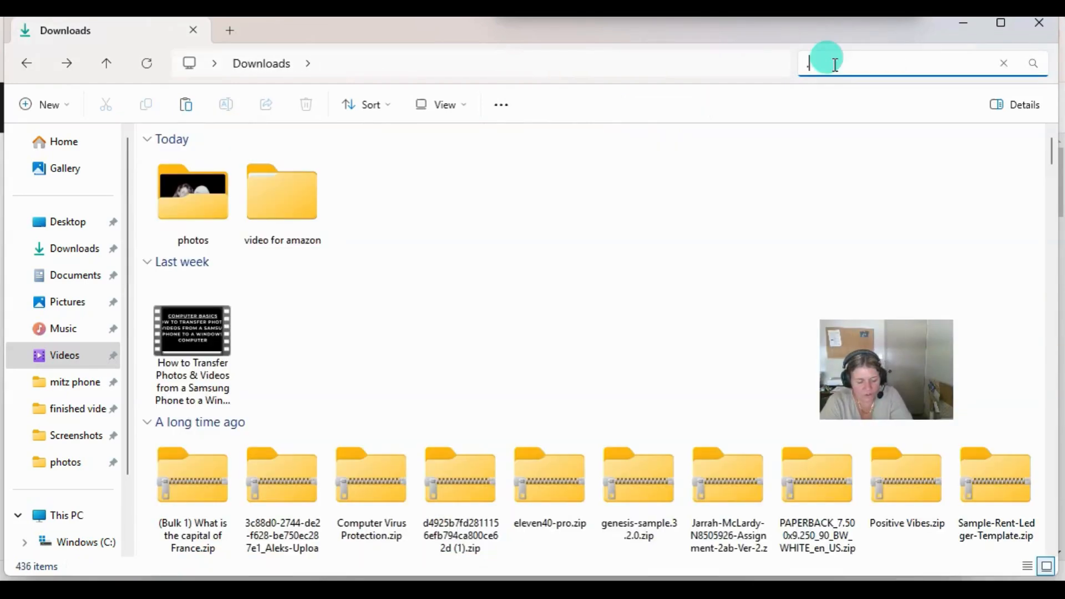
pyautogui.write('d')
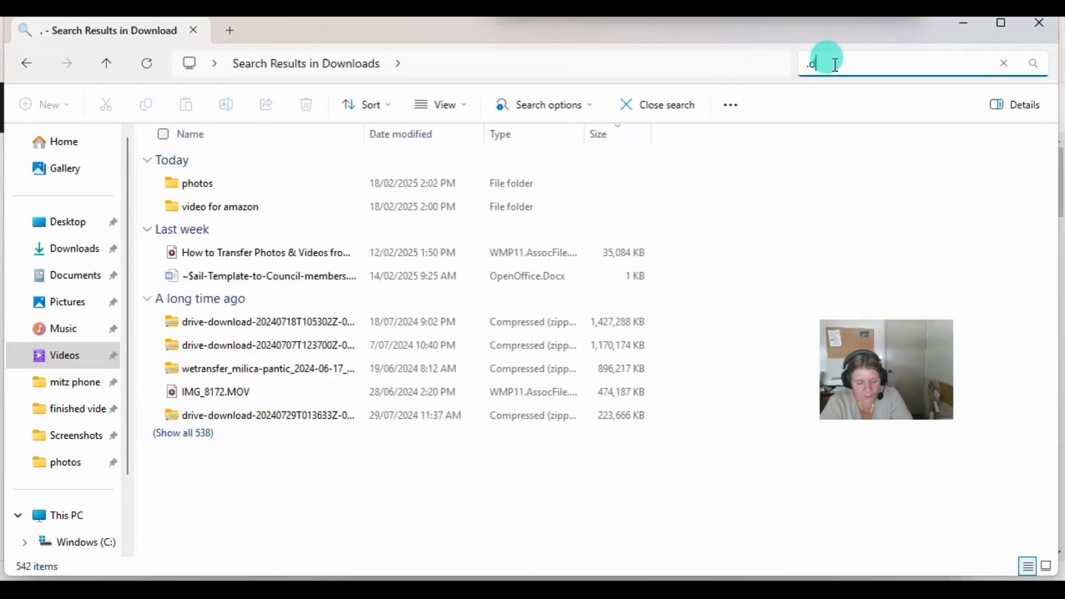
pyautogui.write('ocx')
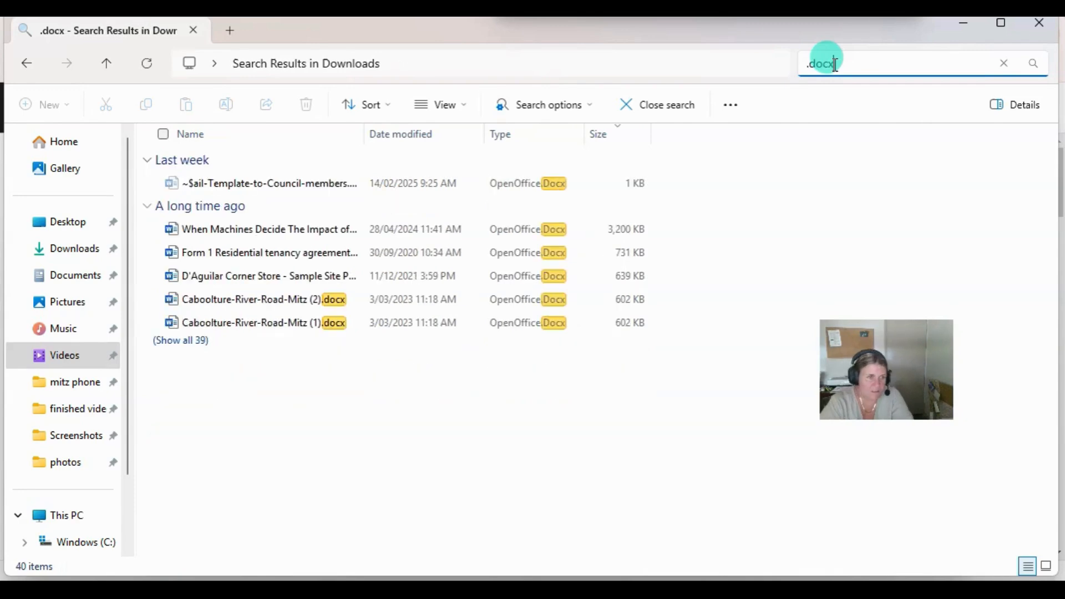
pyautogui.click(185, 344)
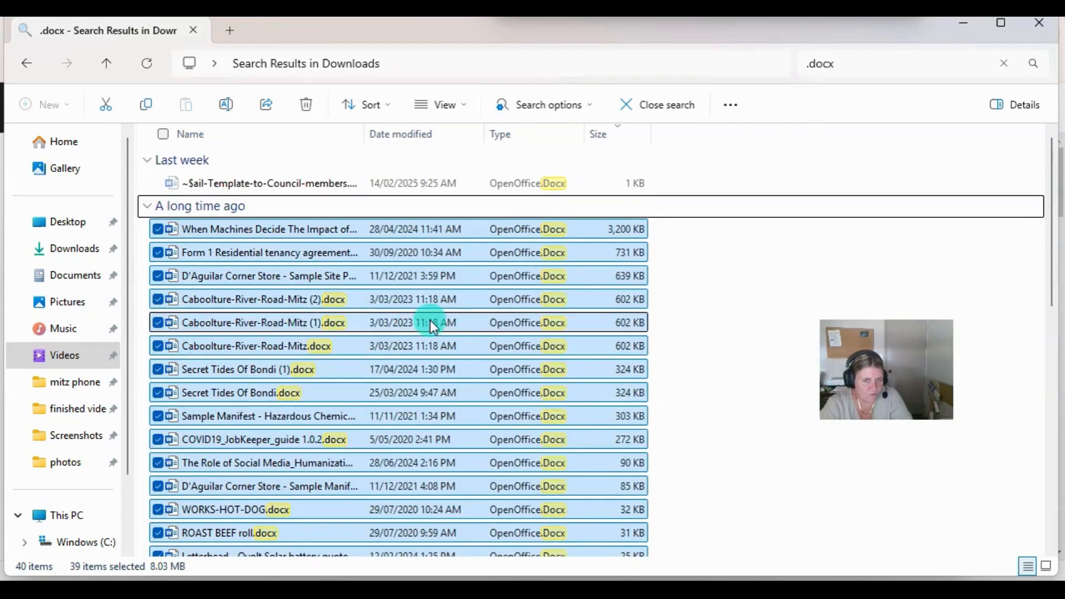
pyautogui.scroll(-1, 299, 328)
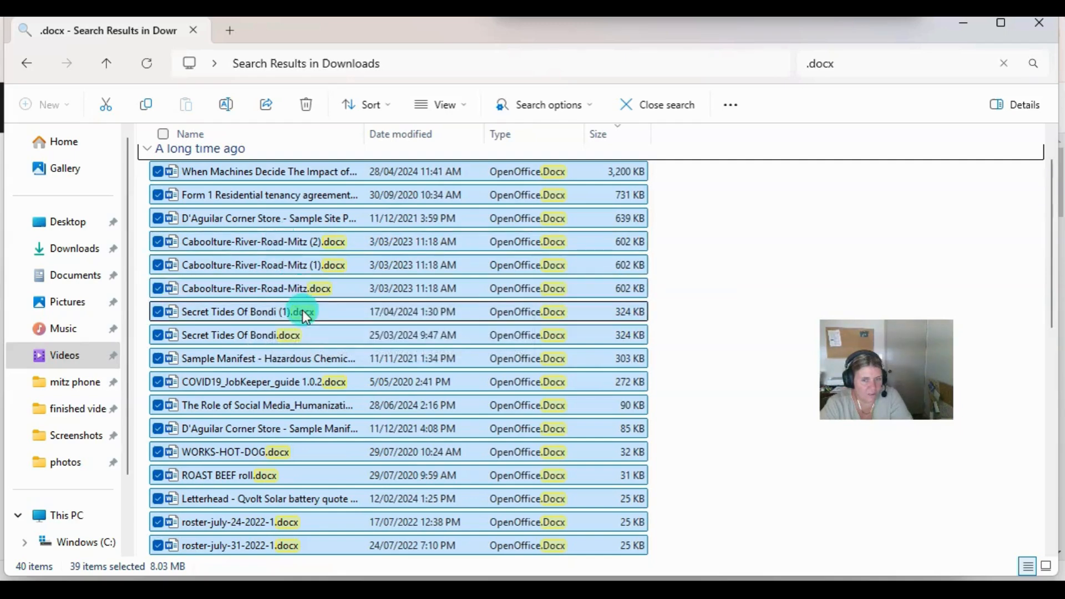
pyautogui.scroll(1, 394, 202)
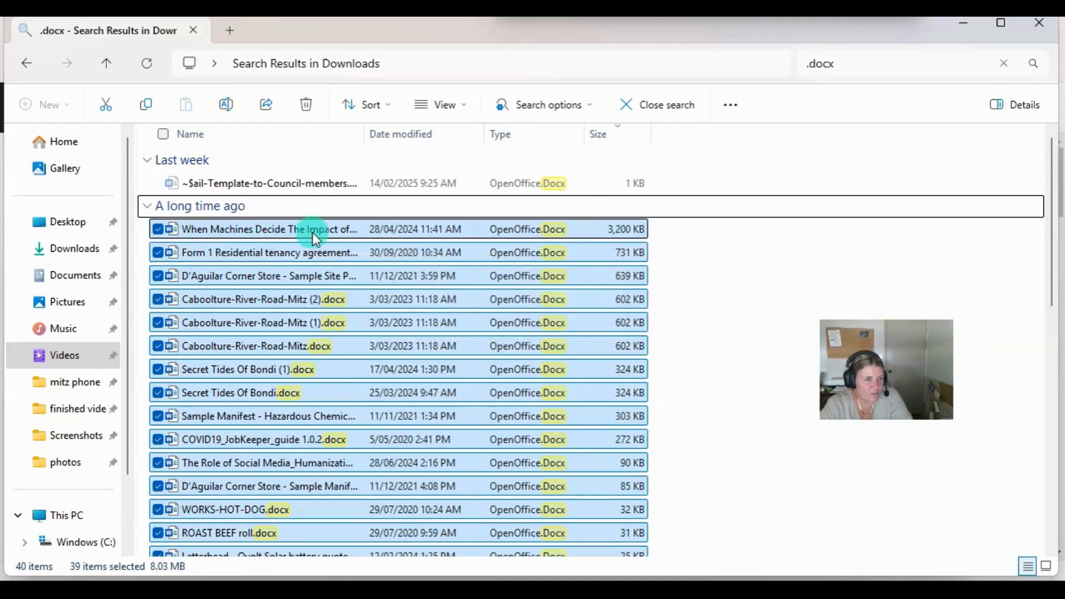
pyautogui.scroll(-8, 325, 385)
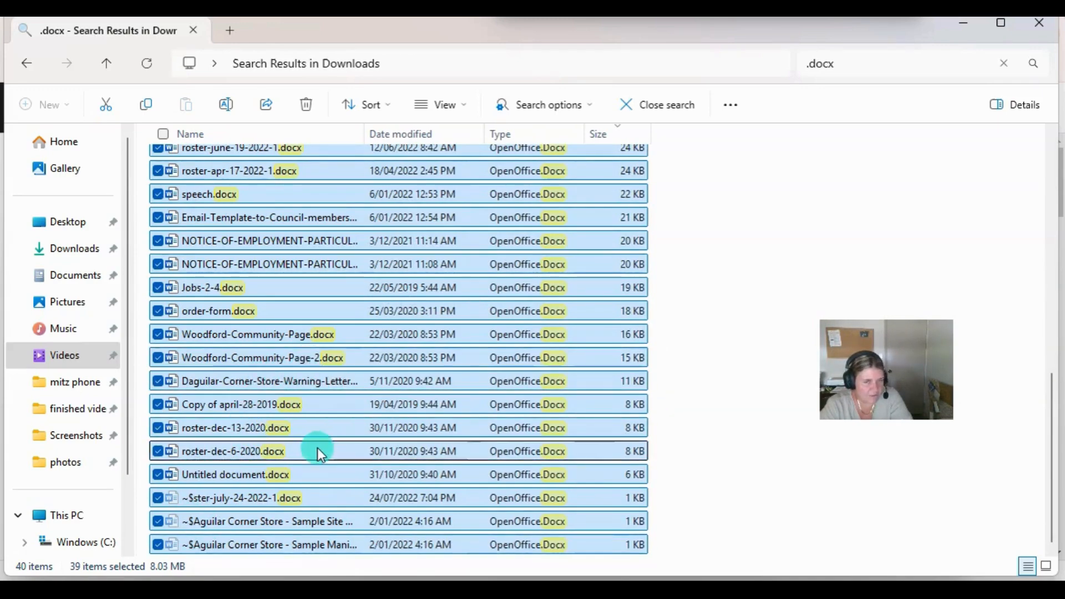
pyautogui.scroll(8, 320, 454)
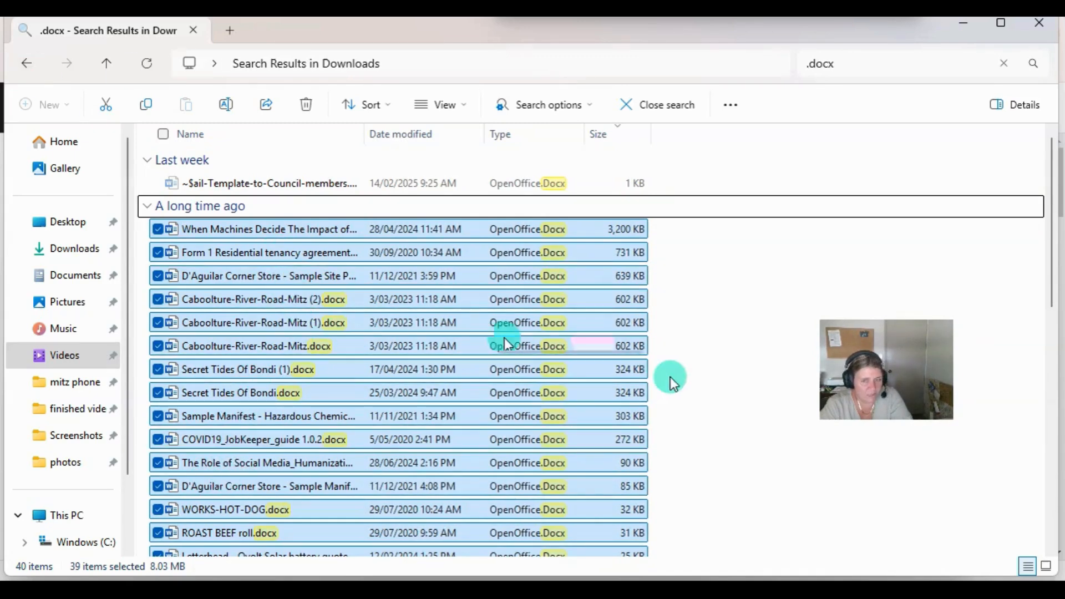
# Delete the unnumbered and "(1)" copies of the Caboolture-River-Road document from the search results
pyautogui.click(214, 348)
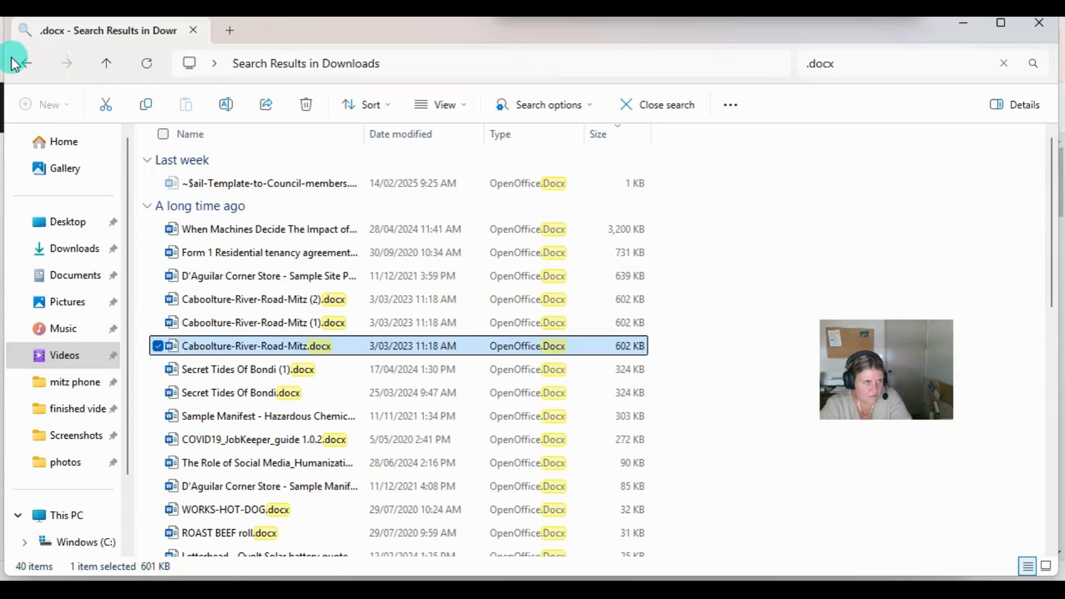
pyautogui.press('Delete')
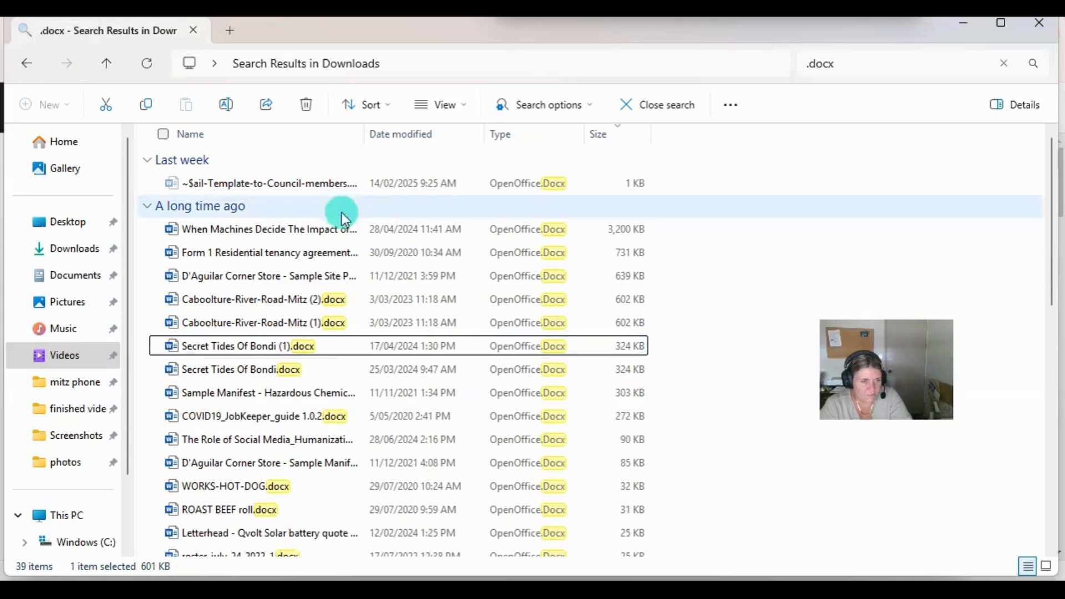
pyautogui.click(270, 330)
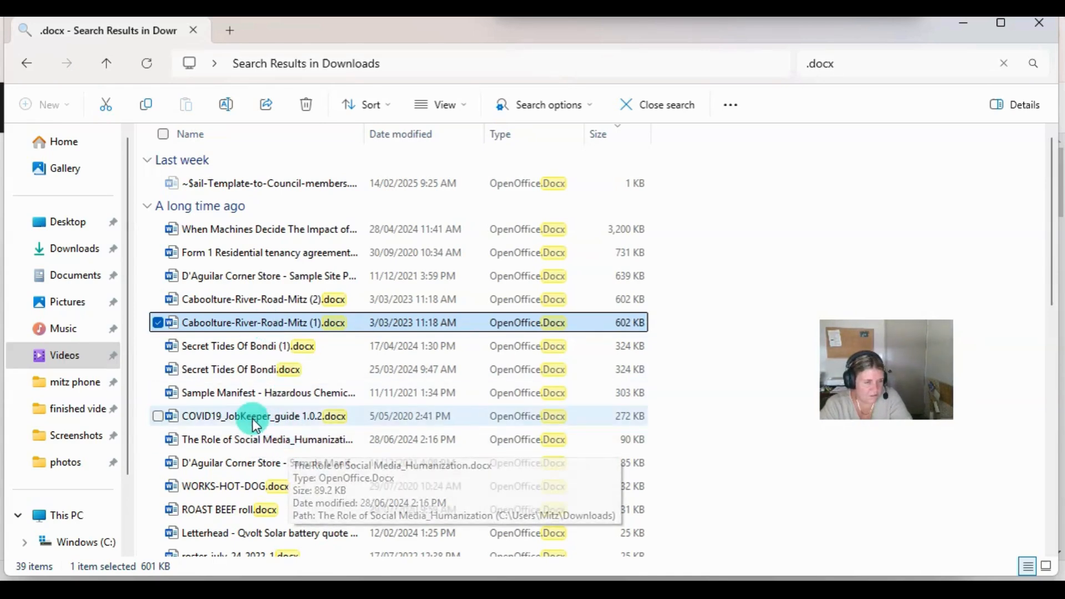
pyautogui.press('Delete')
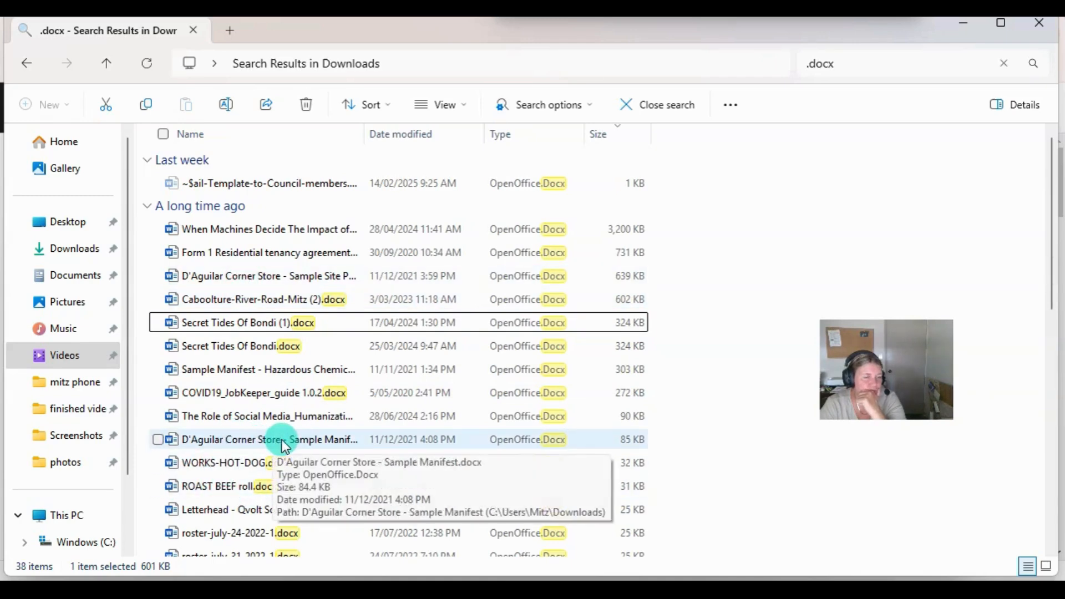
# Delete the eight adjacent 2022 roster documents, from roster-july-24-2022-1 through roster-apr-17-2022-1, skipping the item that cannot be found
pyautogui.scroll(-1, 290, 446)
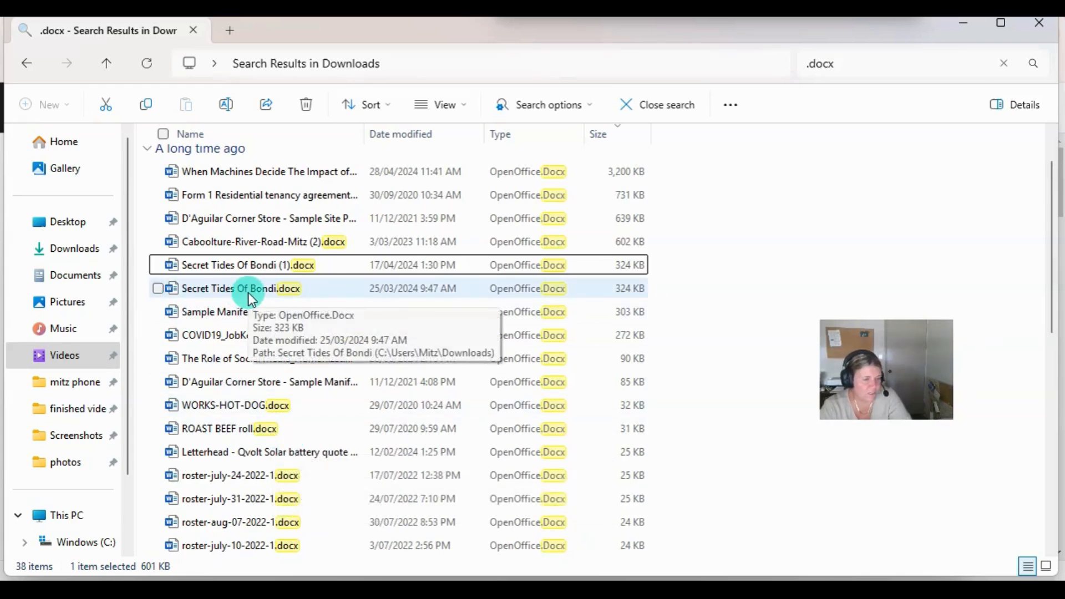
pyautogui.scroll(-2, 259, 478)
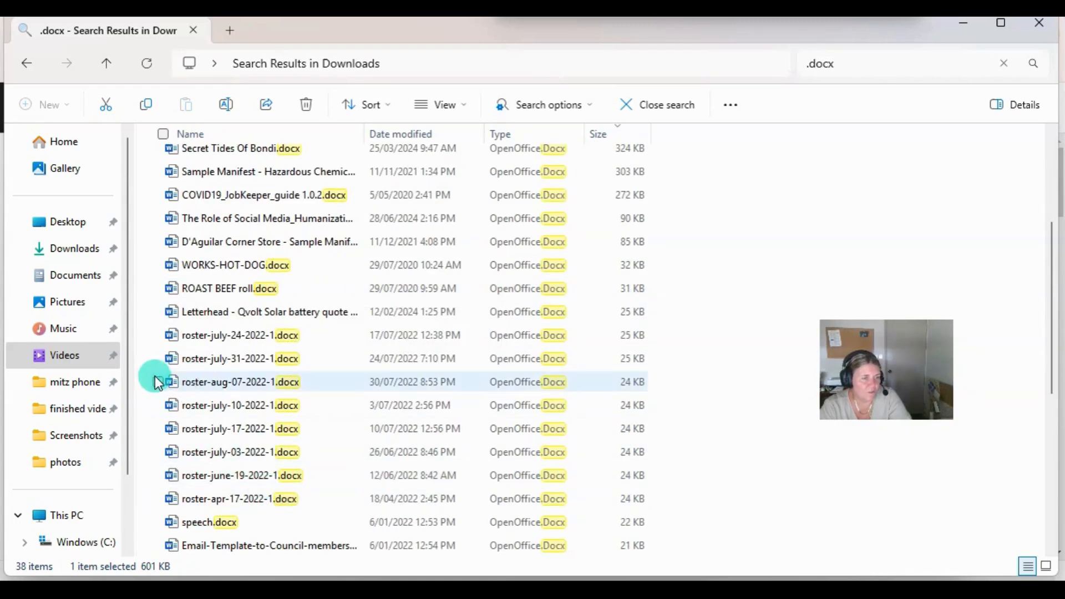
pyautogui.click(155, 335)
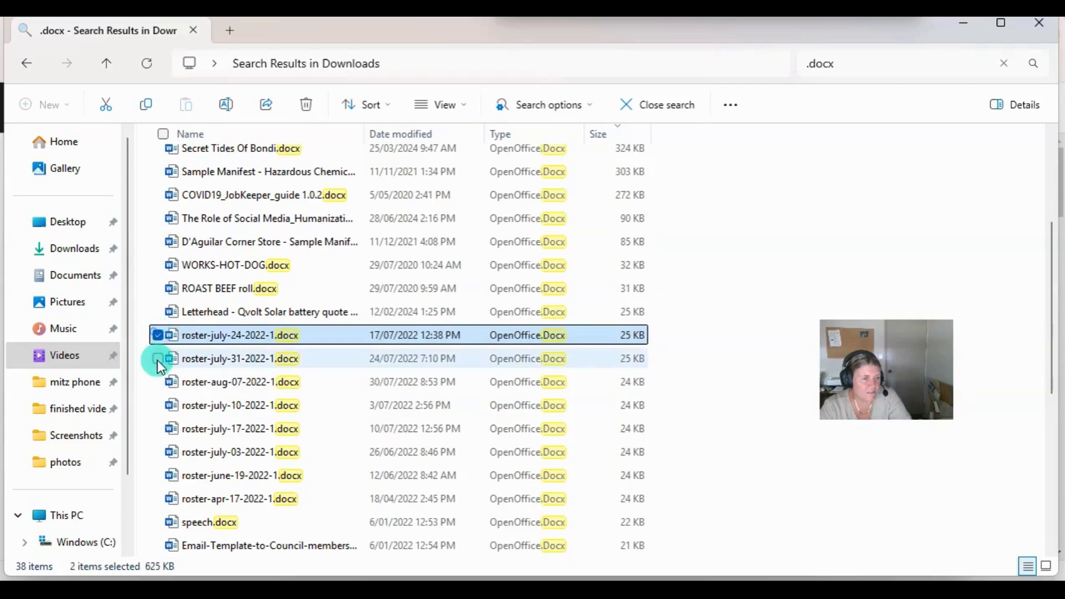
pyautogui.click(157, 359)
pyautogui.click(158, 382)
pyautogui.click(158, 406)
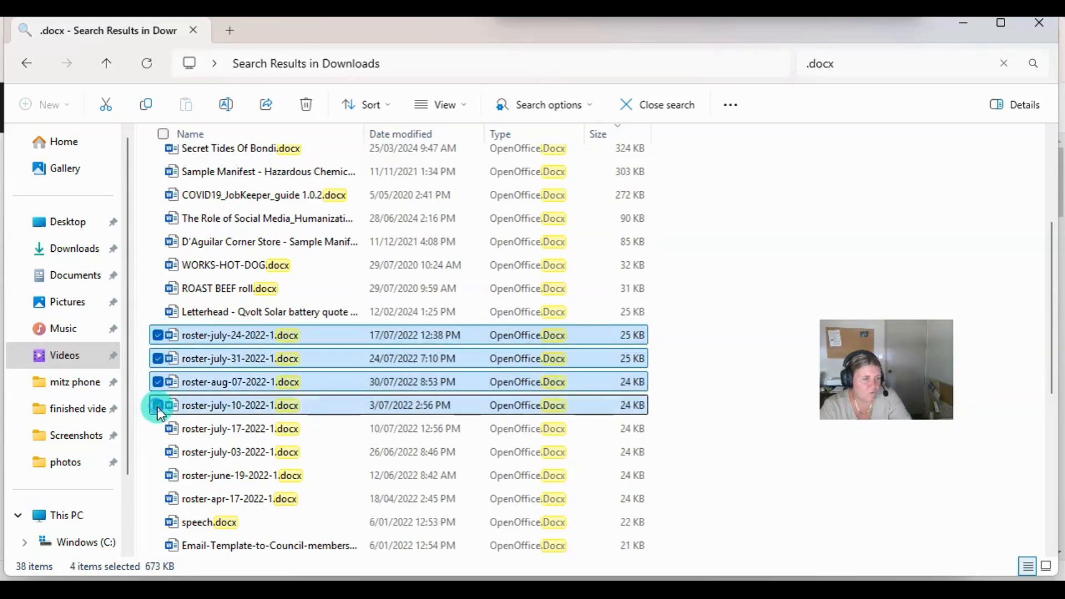
pyautogui.click(157, 429)
pyautogui.click(157, 452)
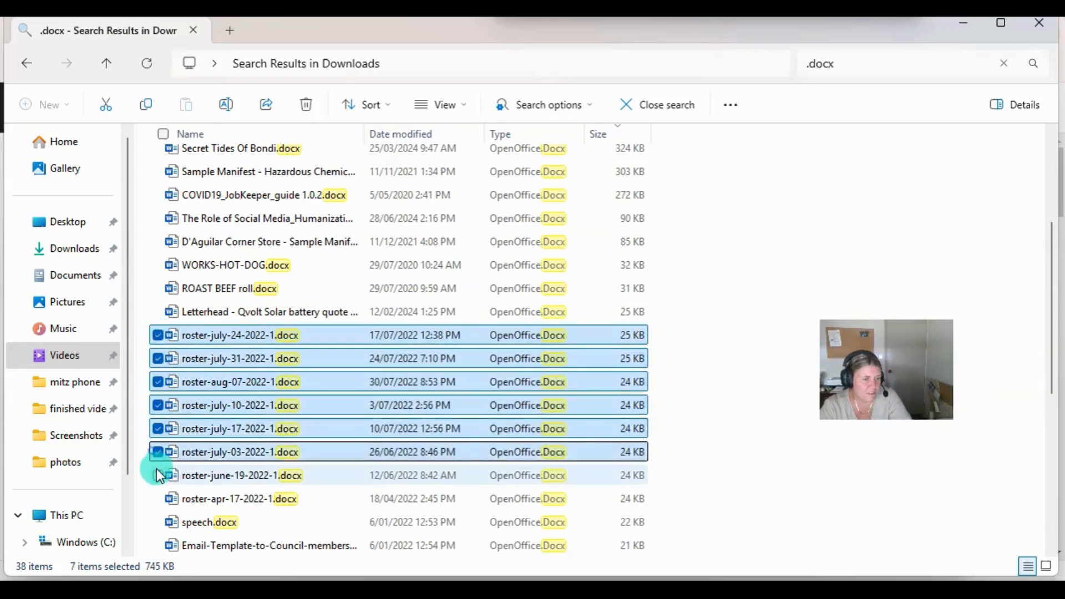
pyautogui.click(157, 475)
pyautogui.click(162, 500)
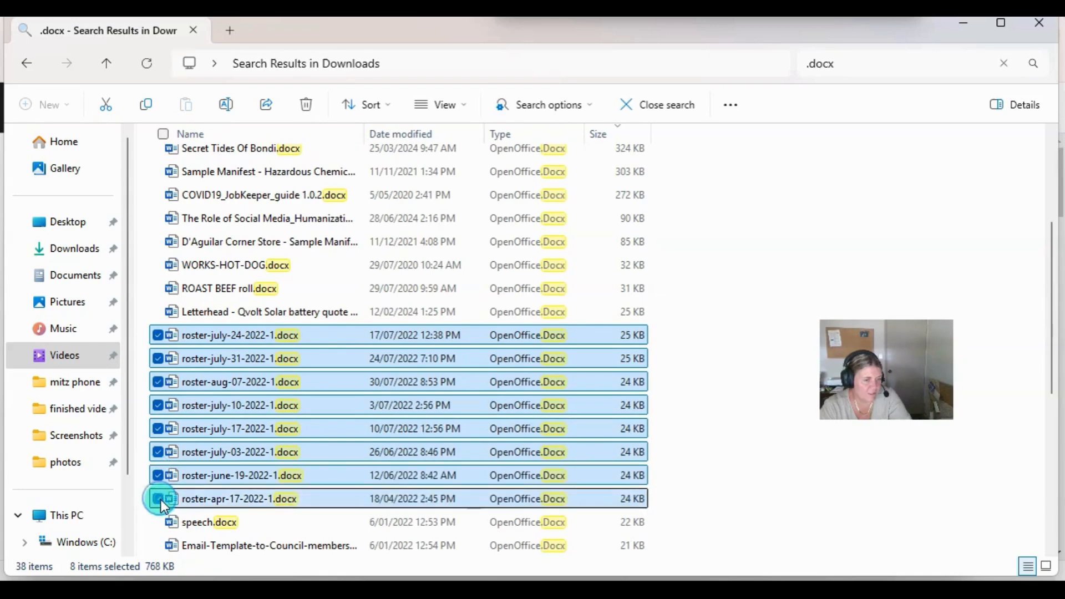
pyautogui.press('Delete')
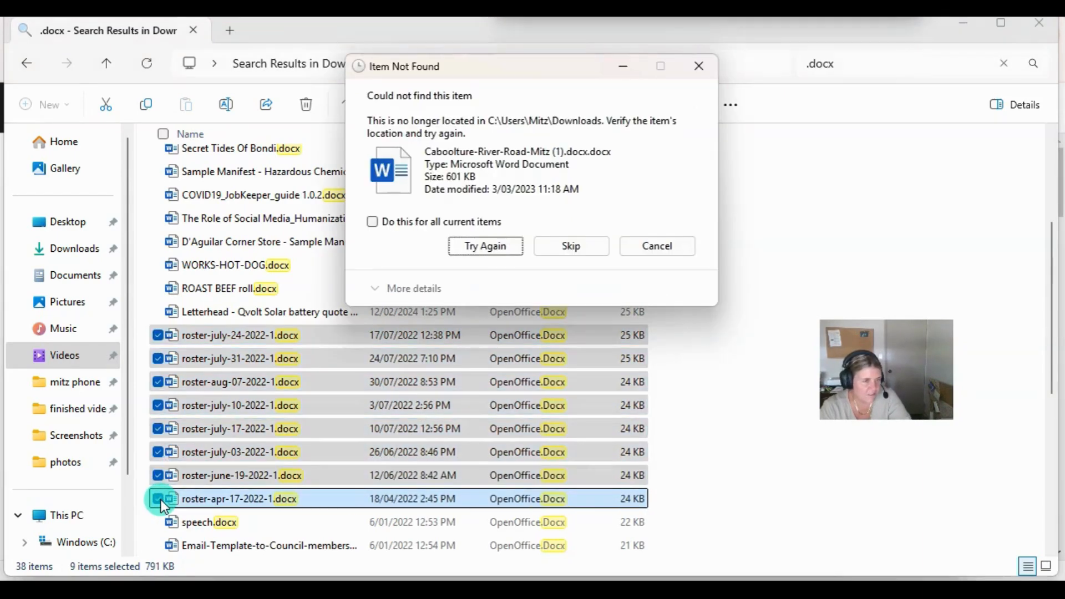
pyautogui.click(572, 247)
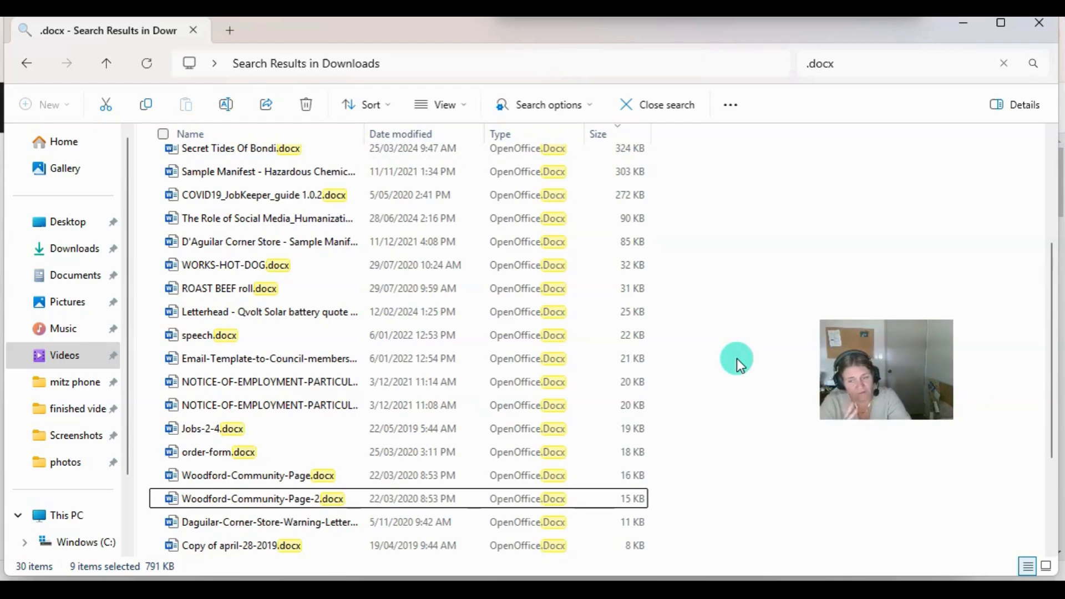
# Check the remaining .docx files and delete the "Form 1 Residential tenancy agreement" document
pyautogui.scroll(-1, 740, 372)
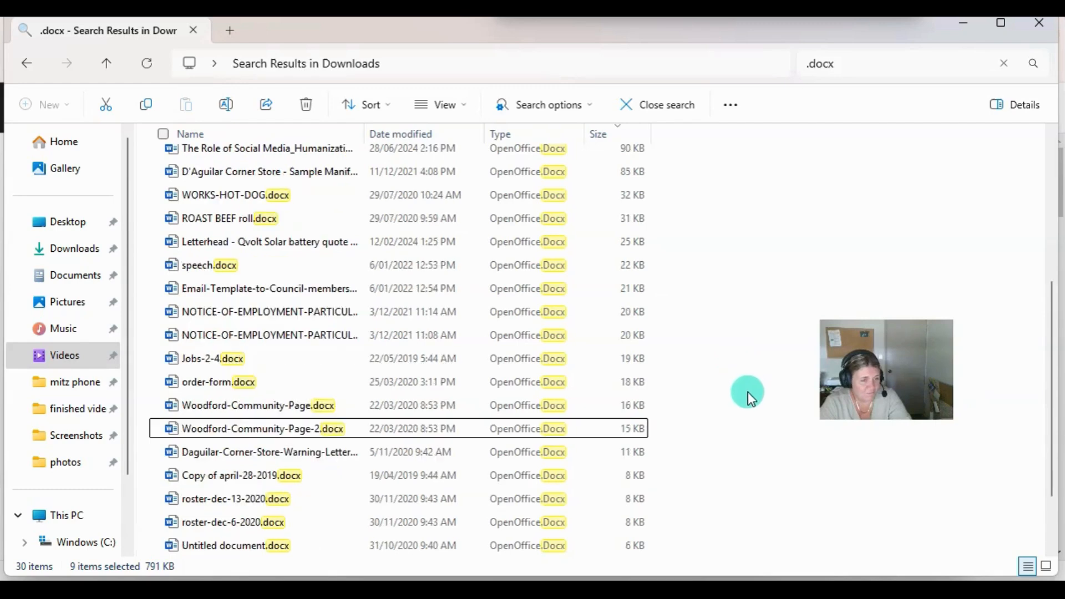
pyautogui.scroll(-1, 714, 447)
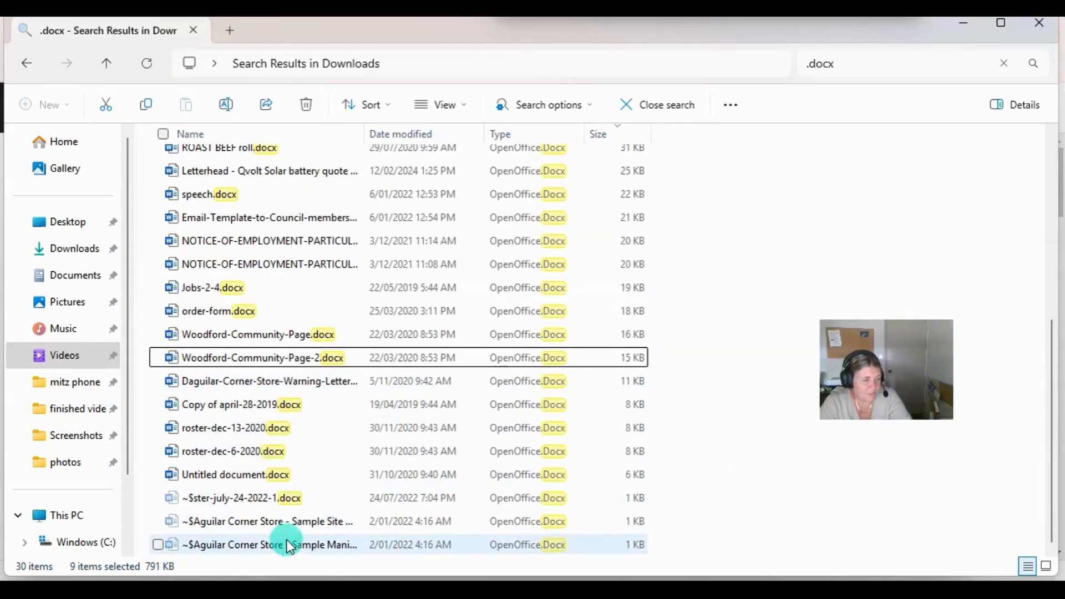
pyautogui.scroll(5, 288, 459)
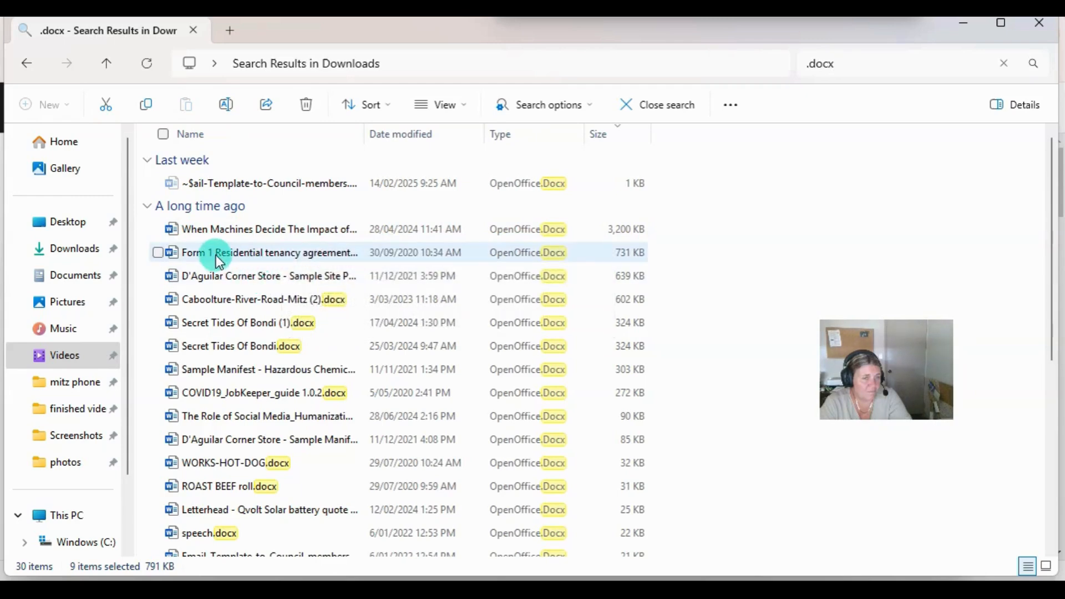
pyautogui.click(296, 254)
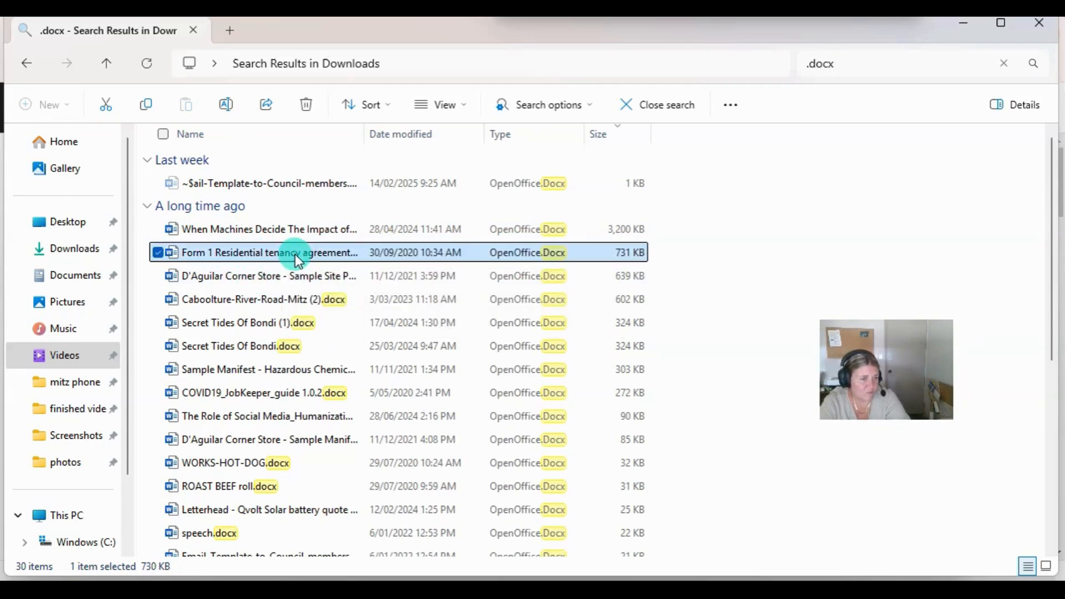
pyautogui.press('Delete')
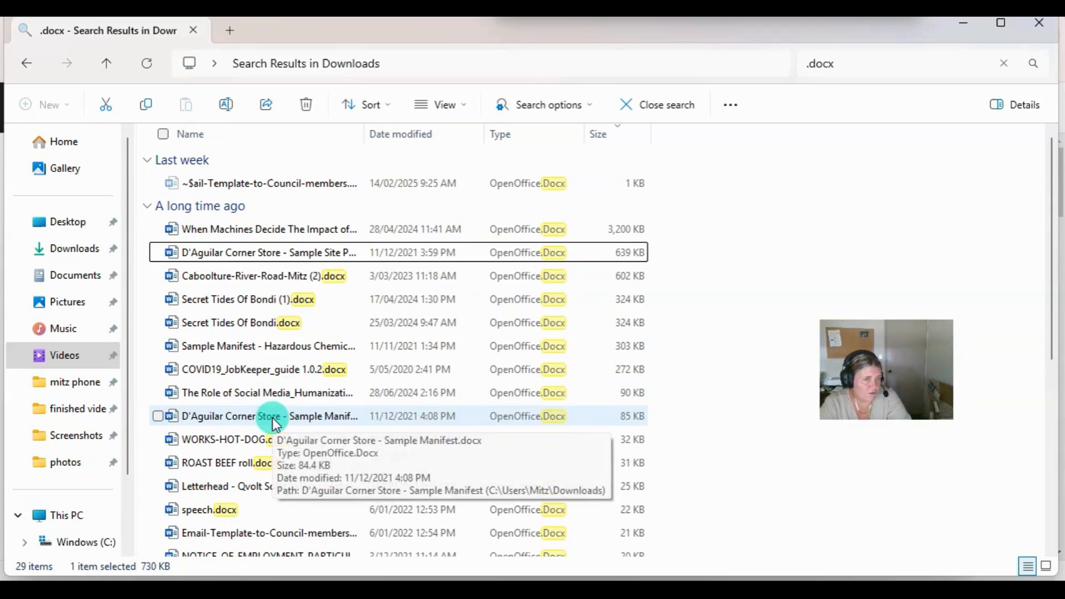
# Return to the Downloads folder and create a new folder in it named "Dag store docs"
pyautogui.rightClick(770, 218)
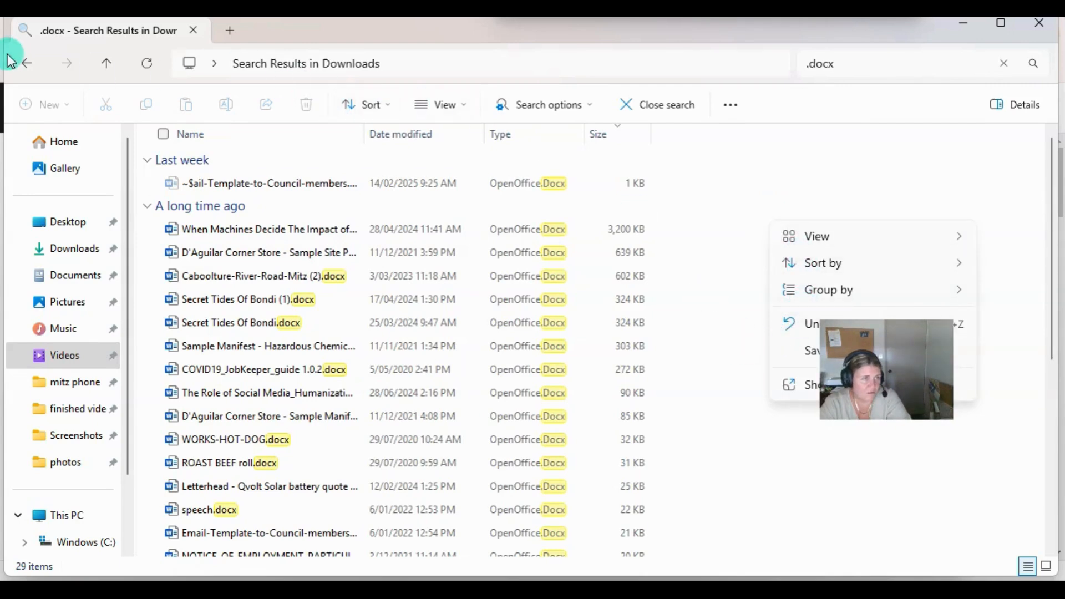
pyautogui.click(26, 65)
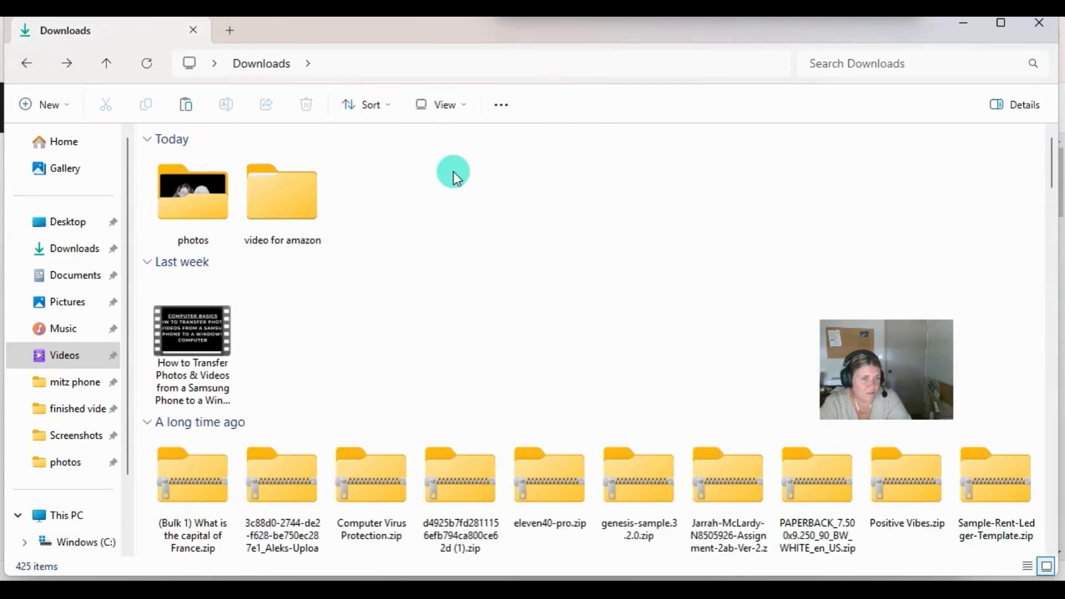
pyautogui.click(50, 105)
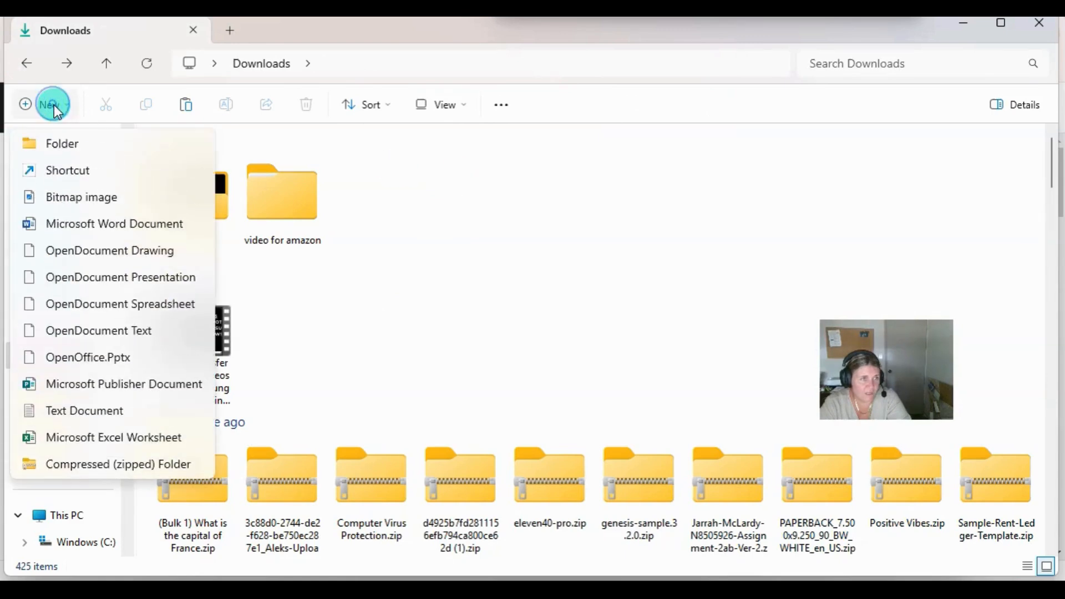
pyautogui.click(69, 145)
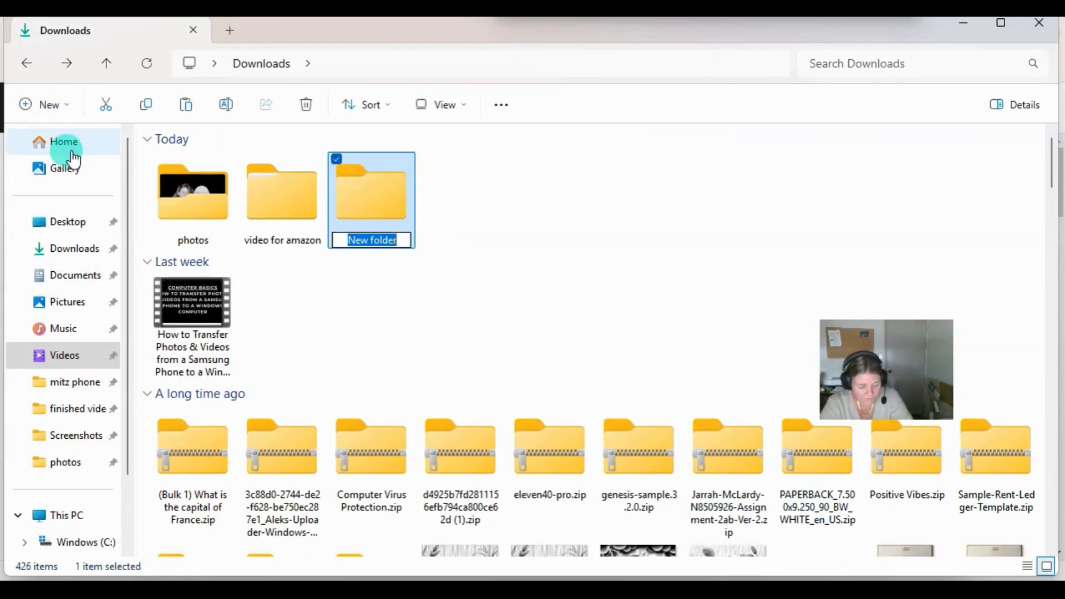
pyautogui.write('A')
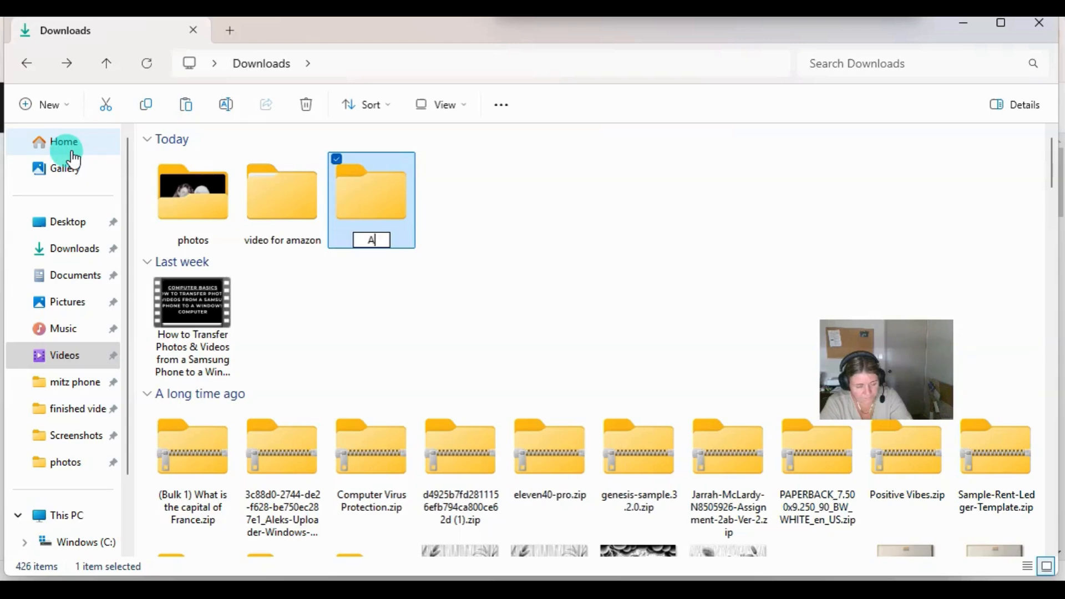
pyautogui.write('ag')
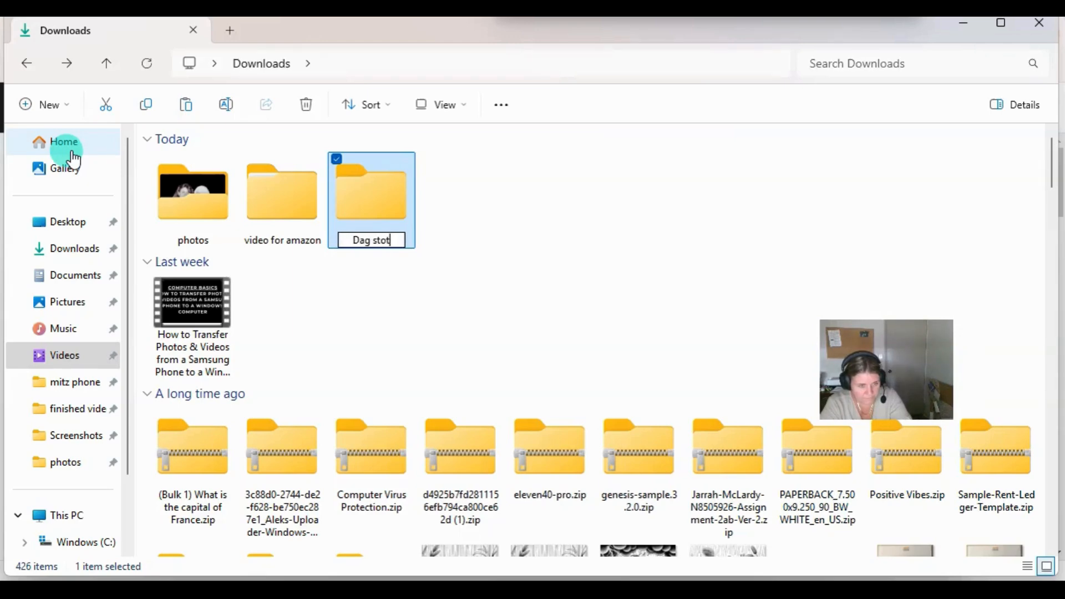
pyautogui.write(' store doc')
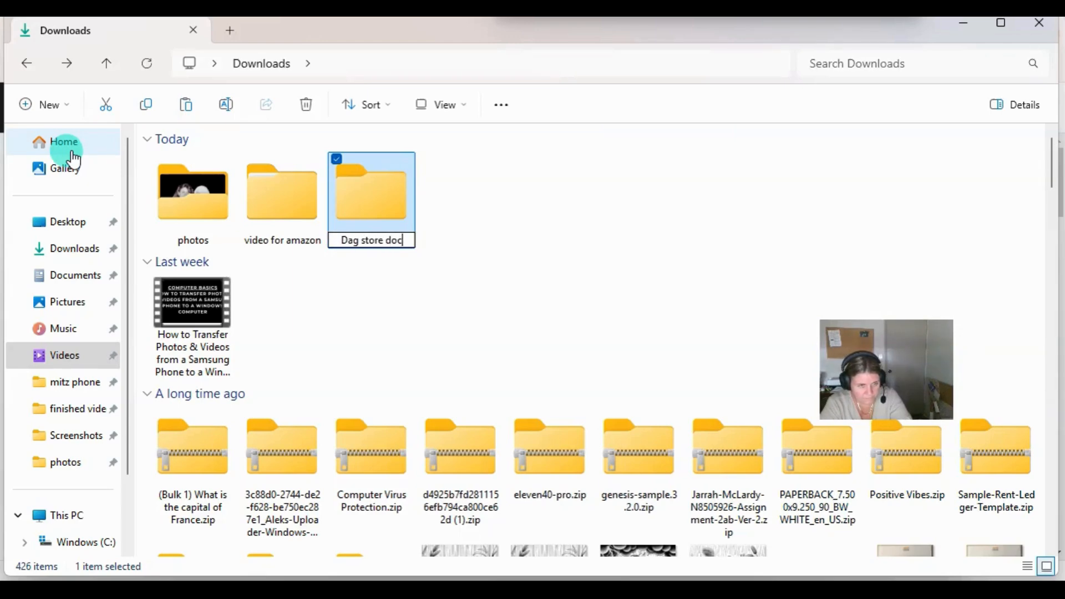
pyautogui.write('s')
pyautogui.press('Return')
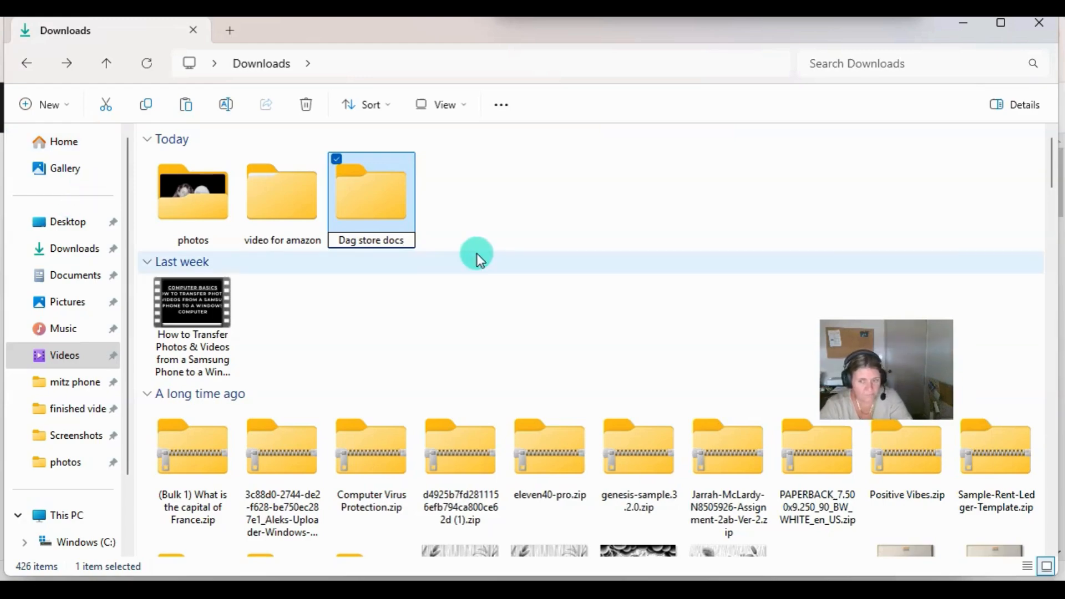
# Find the Word documents in the Downloads folder and add "NOTICE-OF-EMPLOYMENT-PARTICULARS (1).docx" to the selection
pyautogui.scroll(-4, 480, 259)
pyautogui.scroll(3, 481, 305)
pyautogui.scroll(-15, 487, 322)
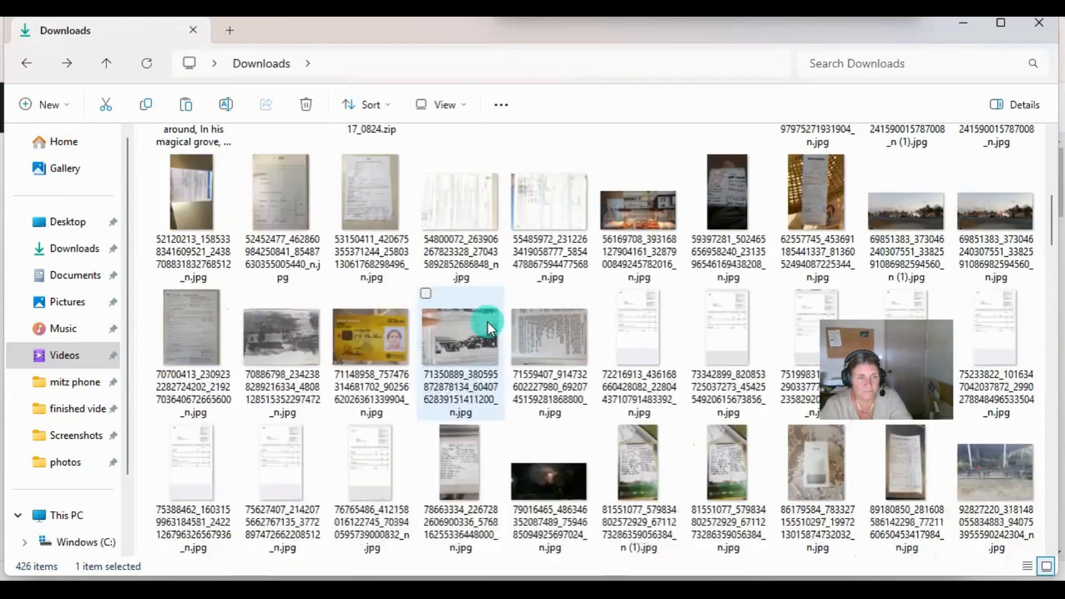
pyautogui.scroll(-20, 545, 395)
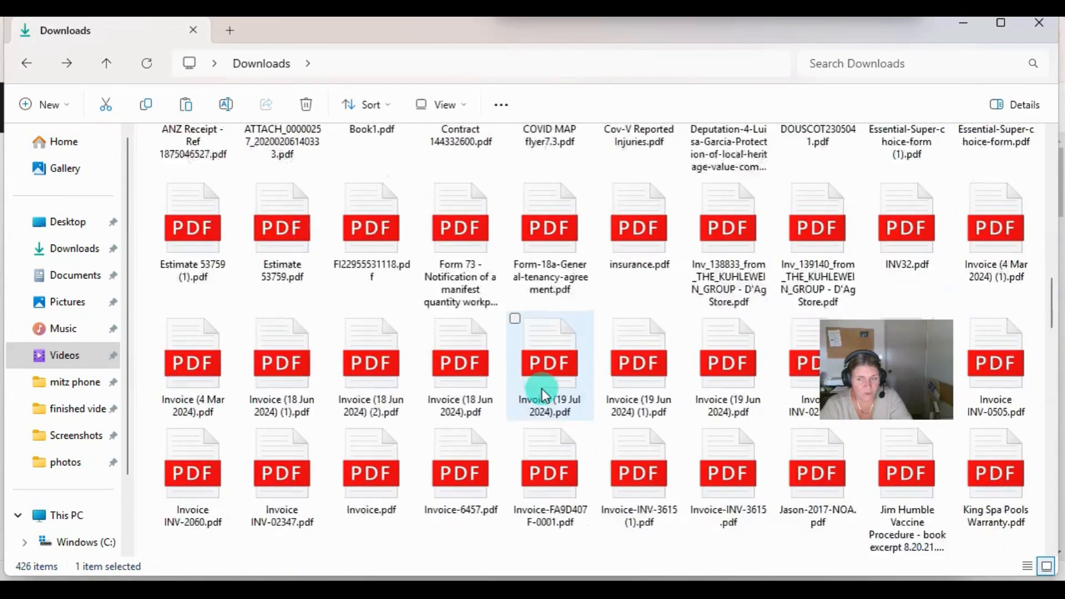
pyautogui.scroll(10, 546, 395)
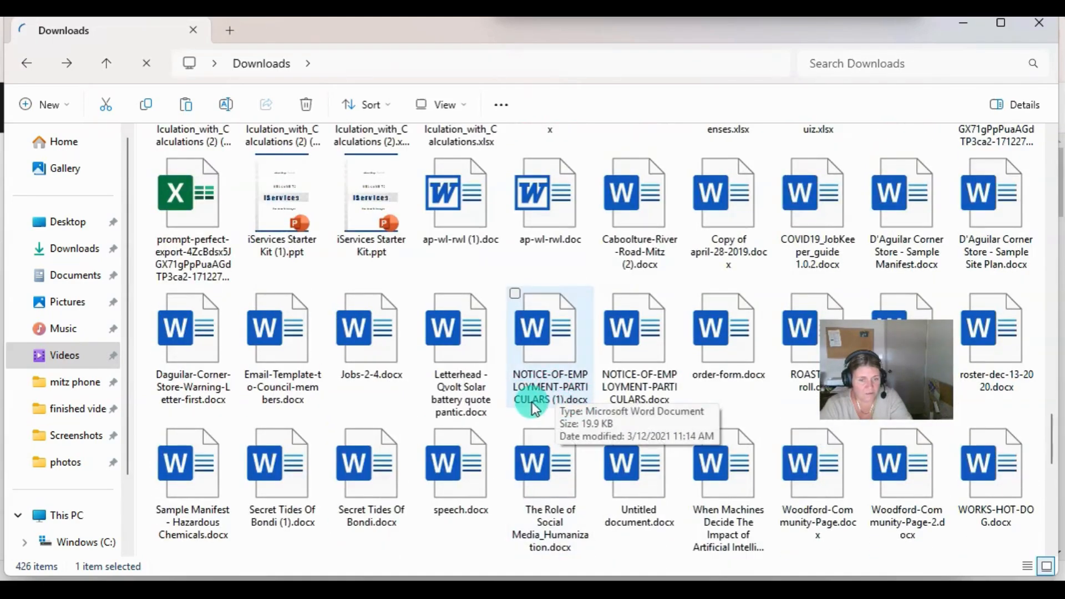
pyautogui.click(514, 294)
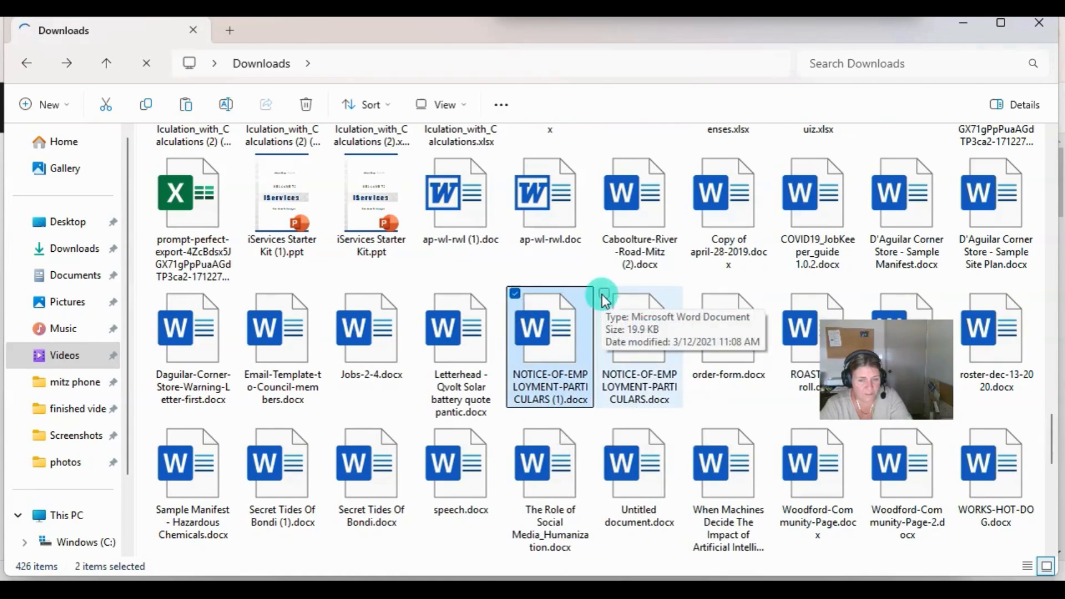
pyautogui.click(694, 294)
pyautogui.click(783, 293)
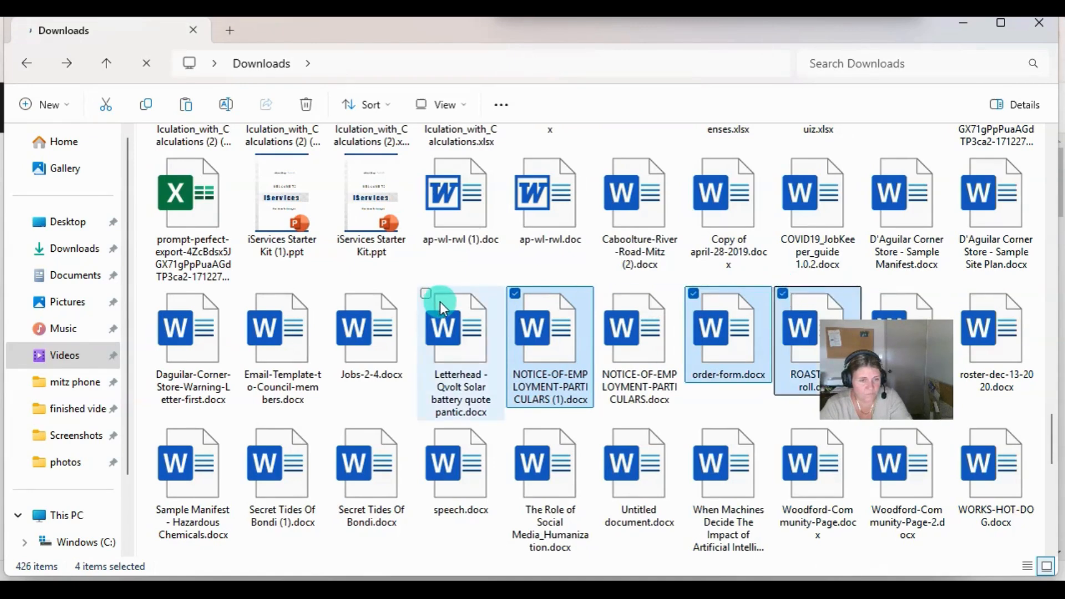
pyautogui.click(338, 294)
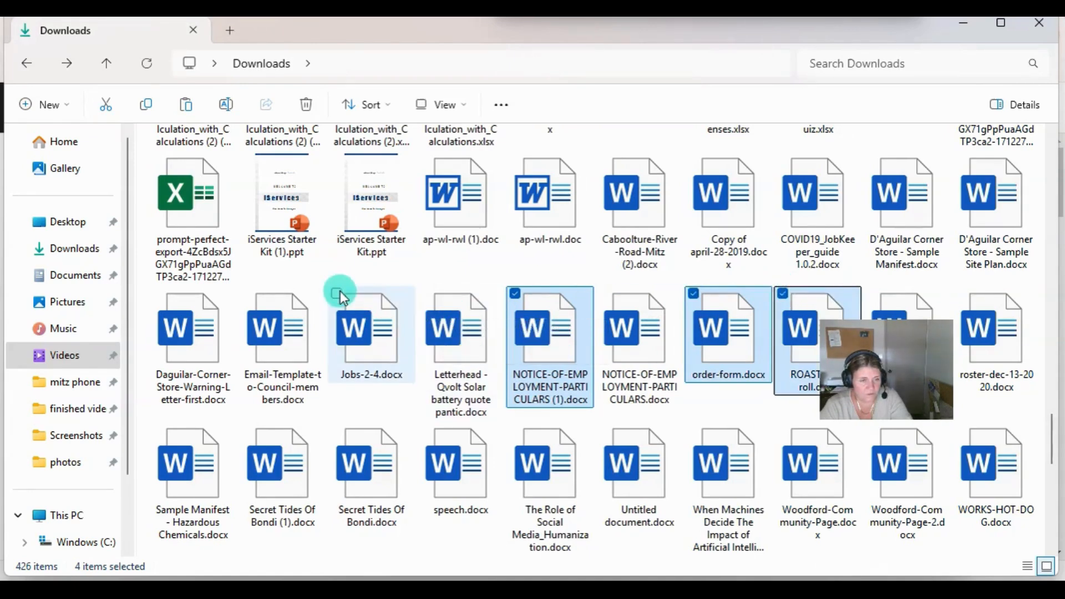
pyautogui.click(244, 294)
pyautogui.click(158, 294)
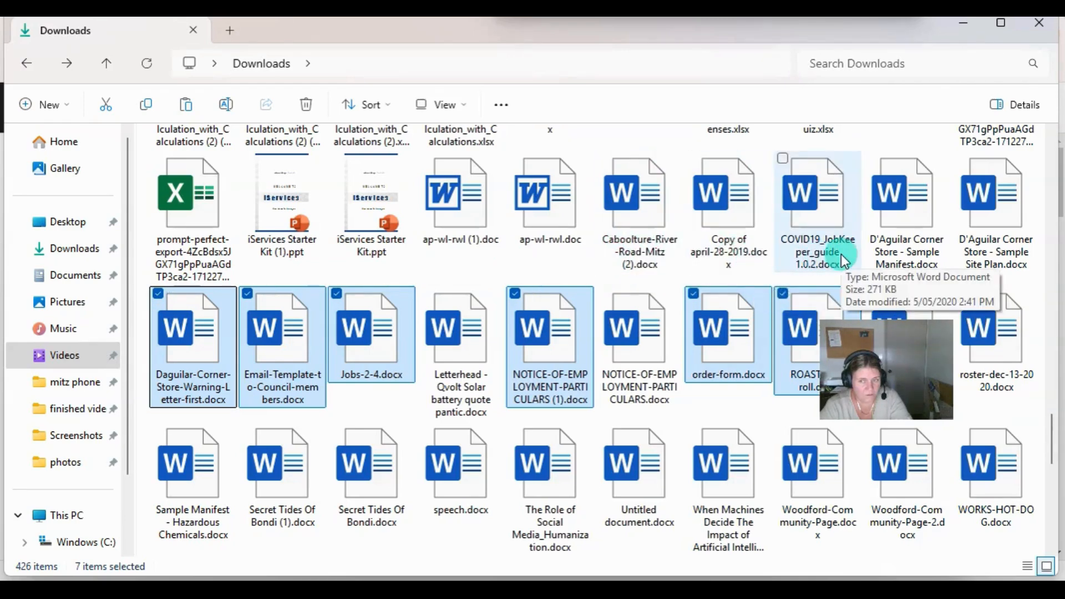
pyautogui.click(870, 158)
pyautogui.click(961, 160)
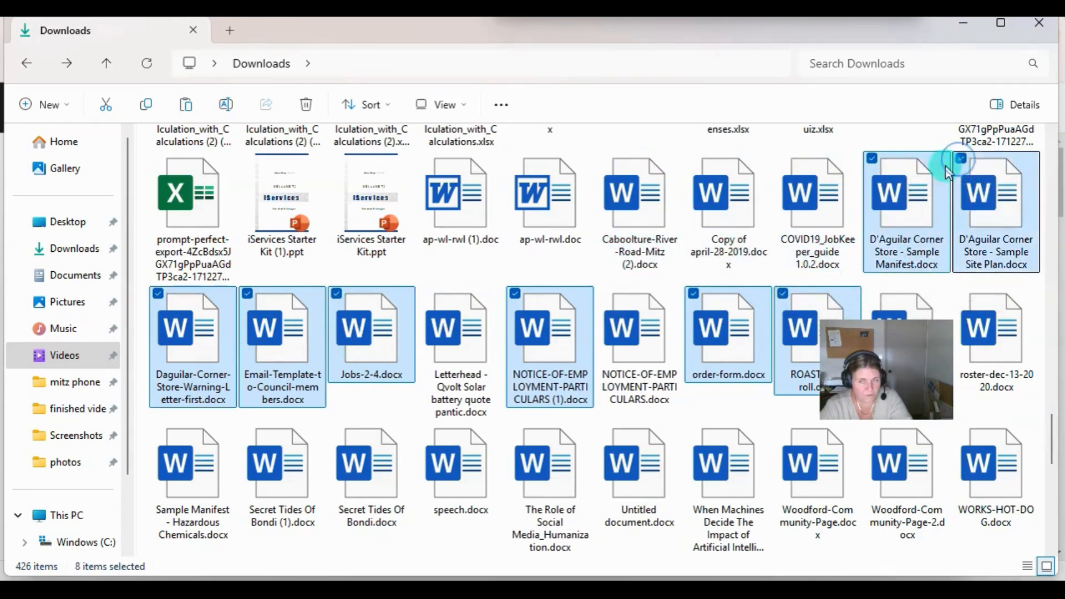
pyautogui.scroll(-4, 675, 272)
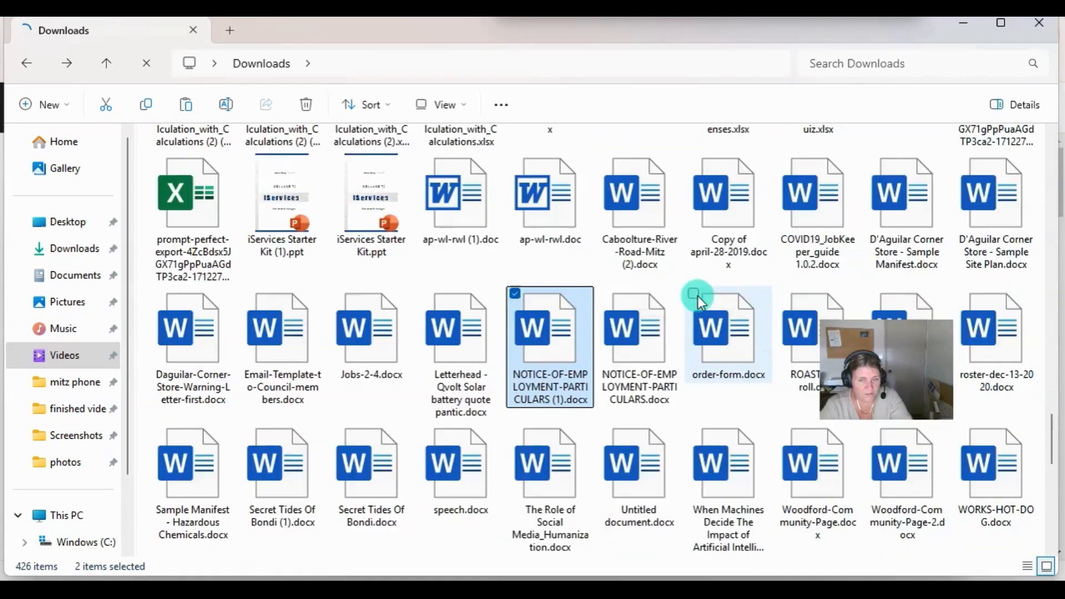
# Add order-form, ROAST BEEF roll, Jobs-2-4, Email-Template-to-Council-members, Daguilar-Corner-Store-Warning-Letter-first and the D'Aguilar Corner Store Sample Manifest and Sample Site Plan to the selection
pyautogui.click(694, 294)
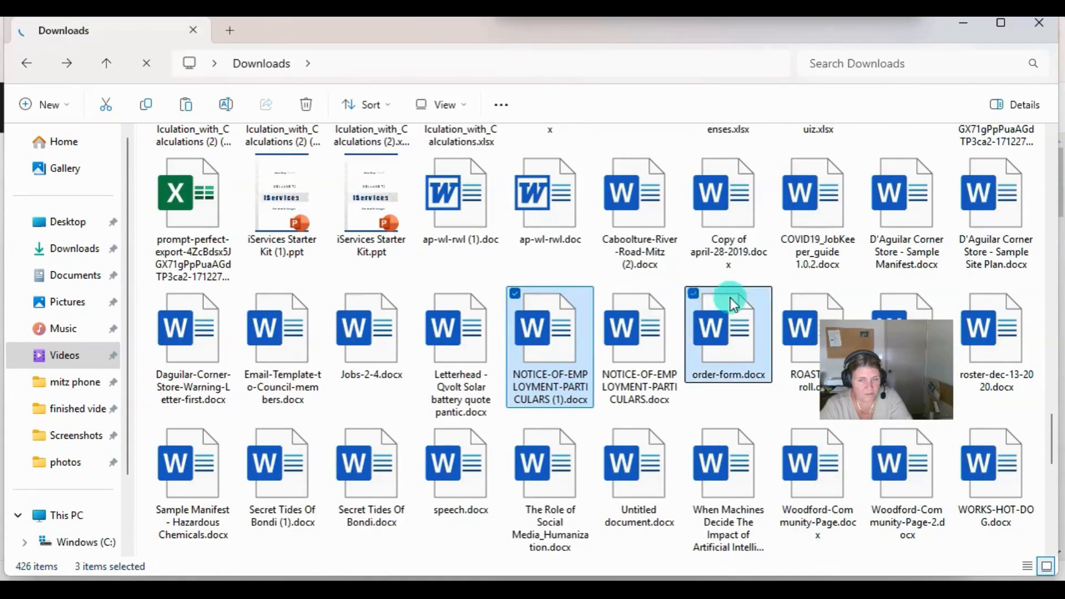
pyautogui.click(783, 293)
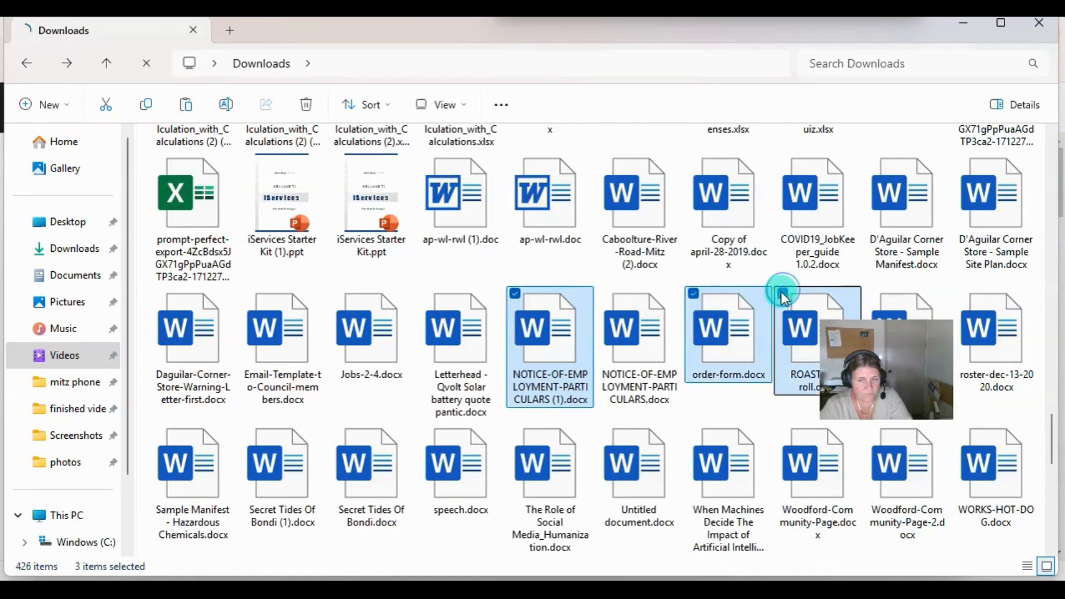
pyautogui.click(337, 293)
pyautogui.click(247, 297)
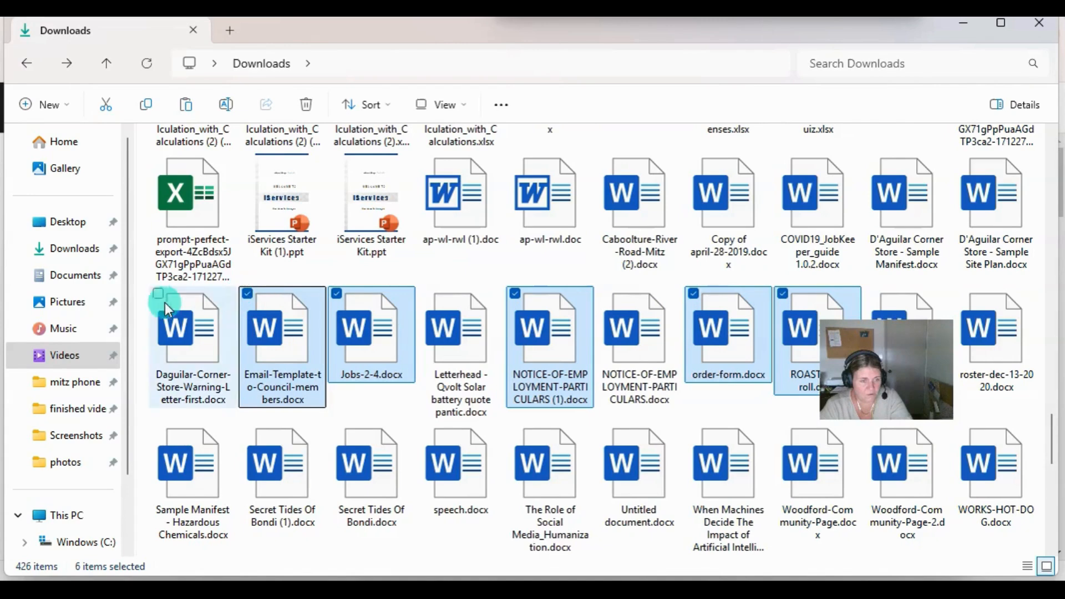
pyautogui.click(158, 293)
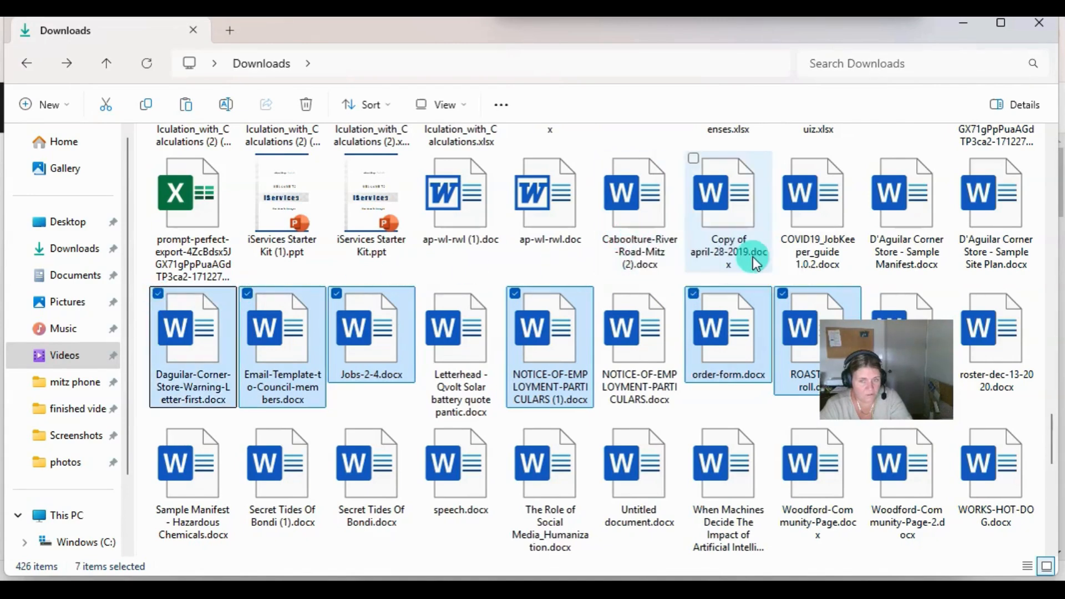
pyautogui.click(871, 158)
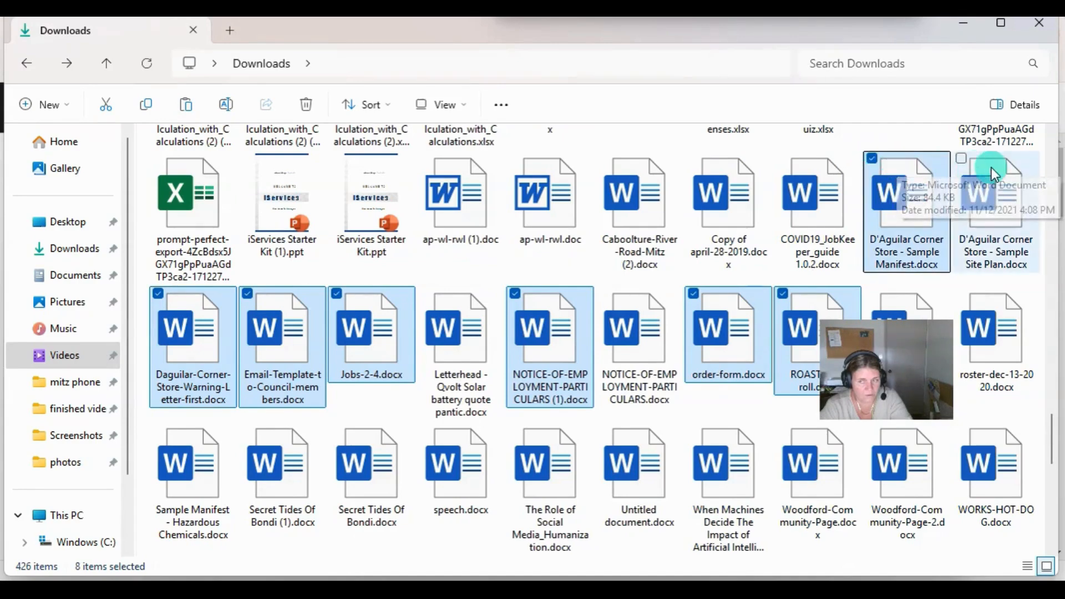
pyautogui.click(961, 161)
pyautogui.scroll(-10, 674, 269)
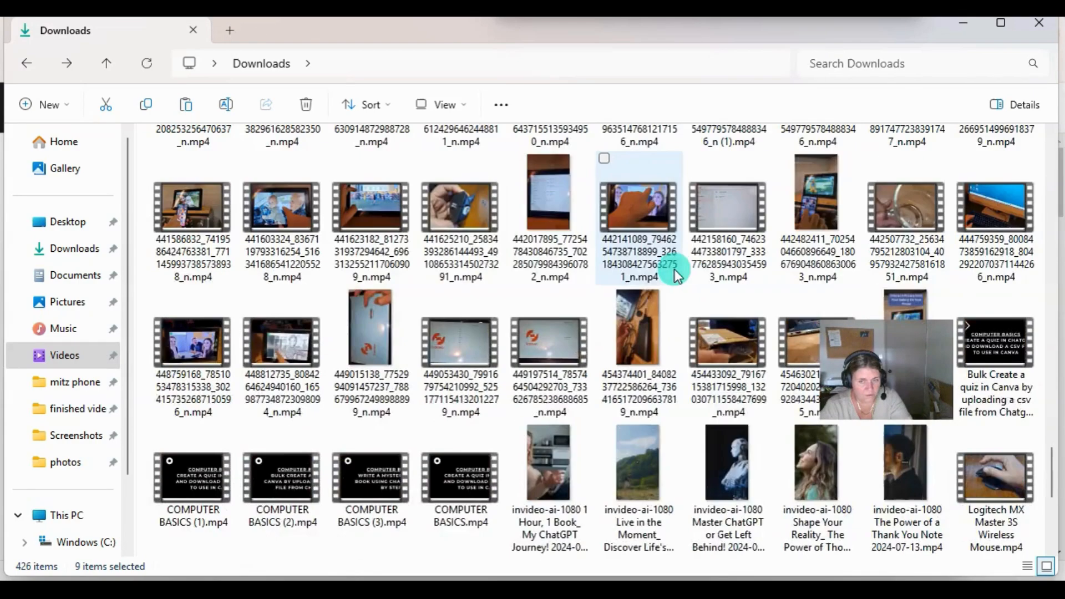
pyautogui.scroll(5, 674, 269)
pyautogui.scroll(5, 674, 269)
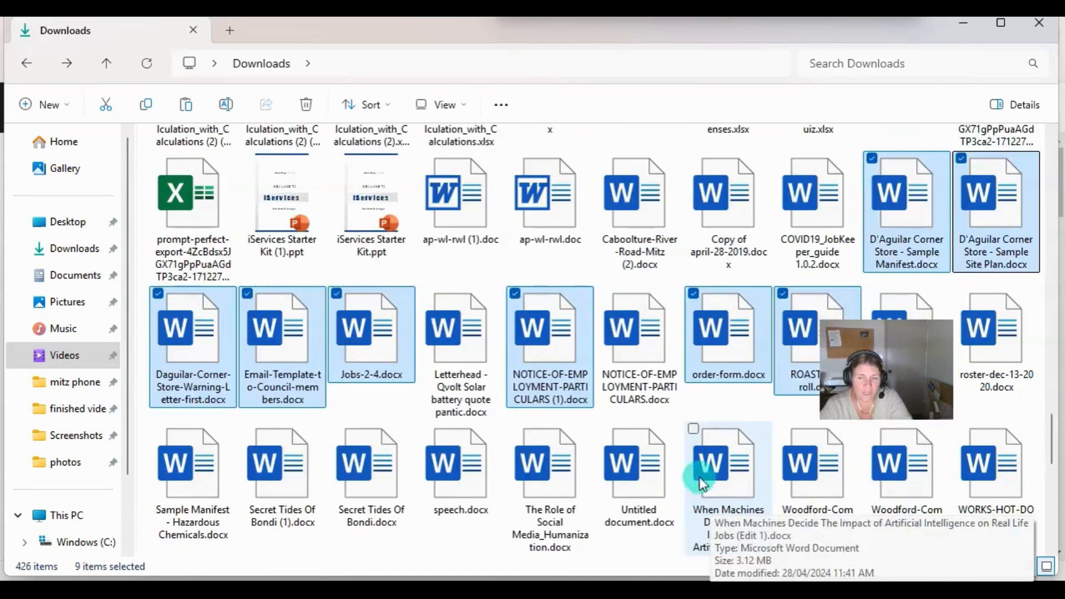
# Move the selected documents into the "Dag store docs" folder, skipping the folder itself and the Email-Template-to-Council-members document that is in use
pyautogui.rightClick(278, 309)
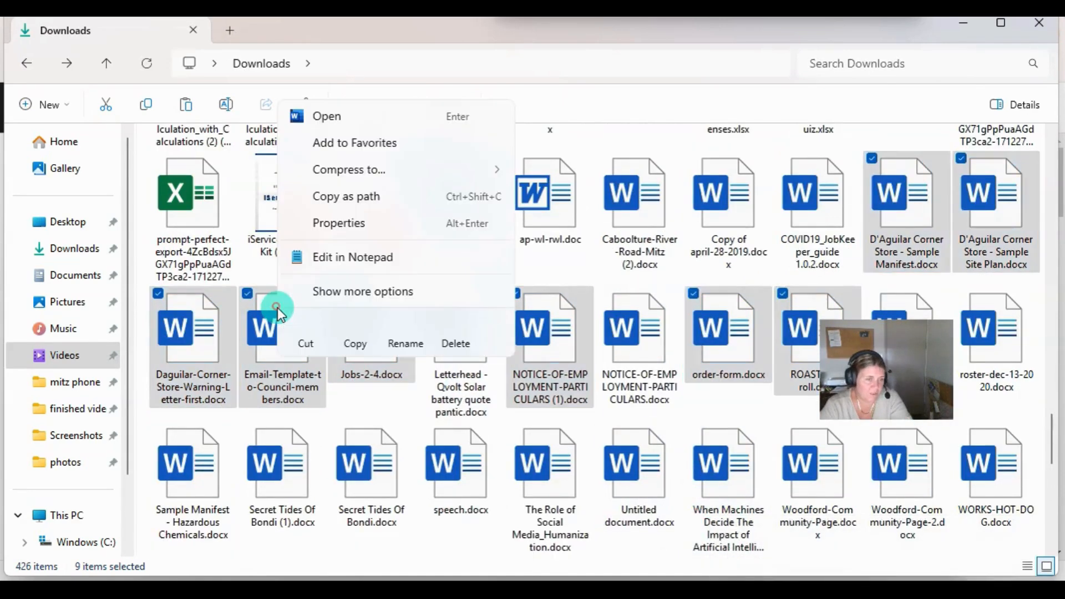
pyautogui.click(314, 332)
pyautogui.scroll(-5, 341, 367)
pyautogui.scroll(10, 341, 367)
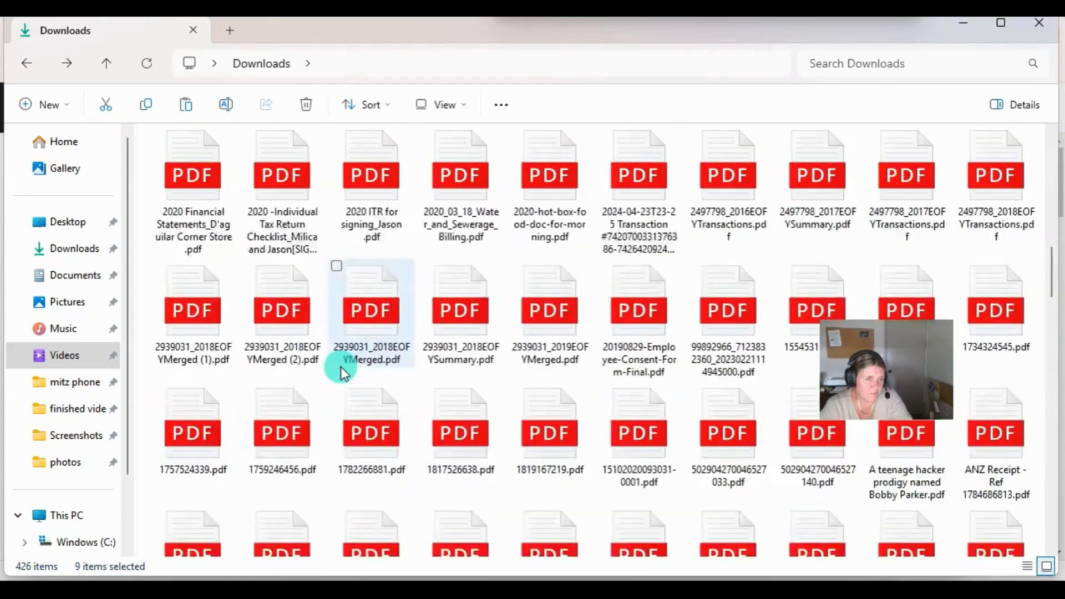
pyautogui.doubleClick(389, 208)
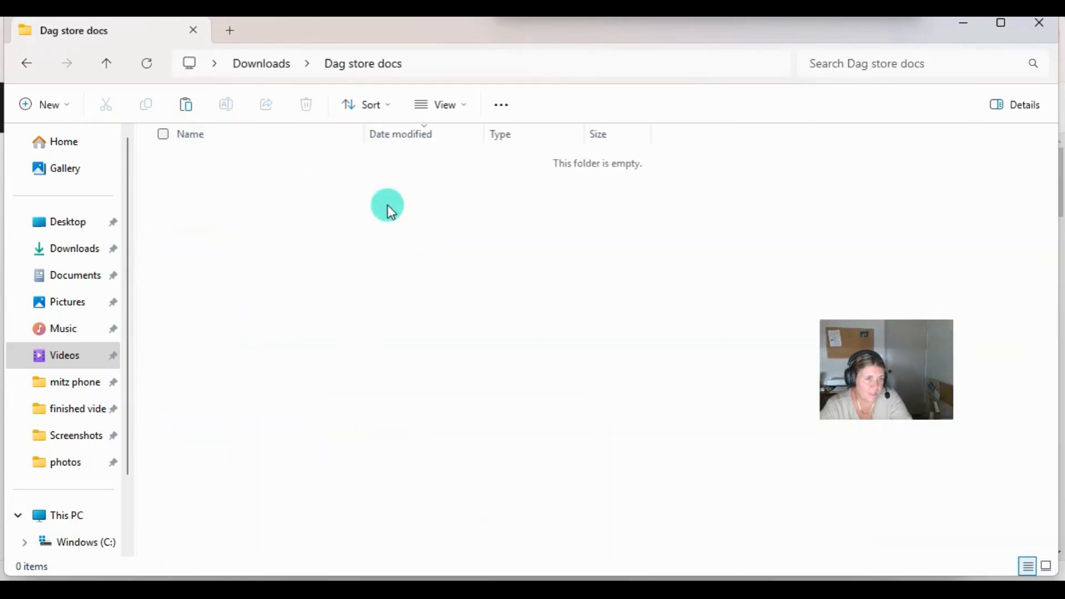
pyautogui.rightClick(387, 207)
pyautogui.click(428, 242)
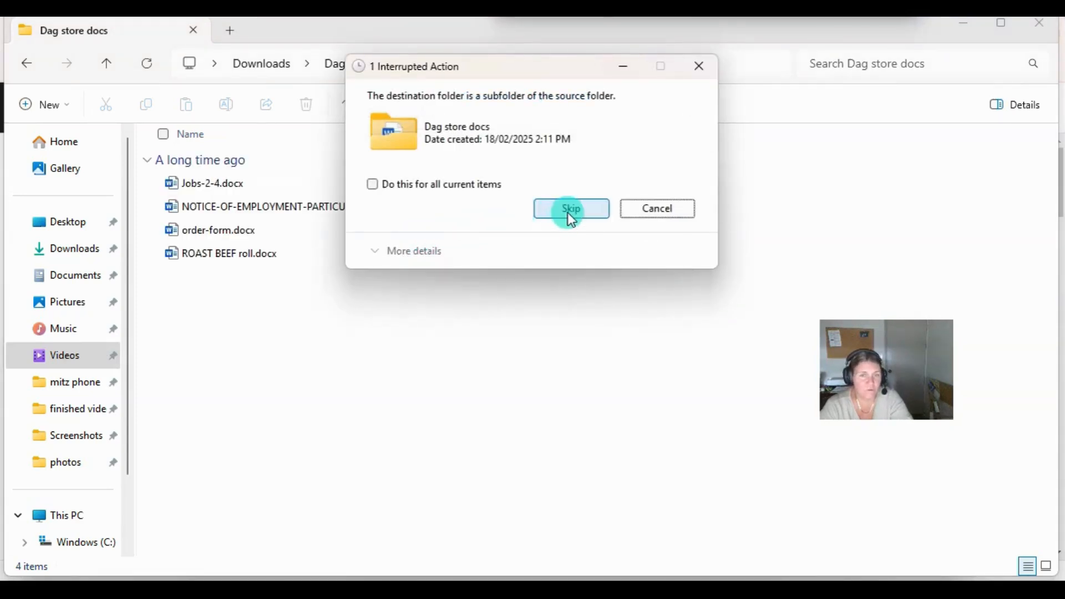
pyautogui.click(567, 212)
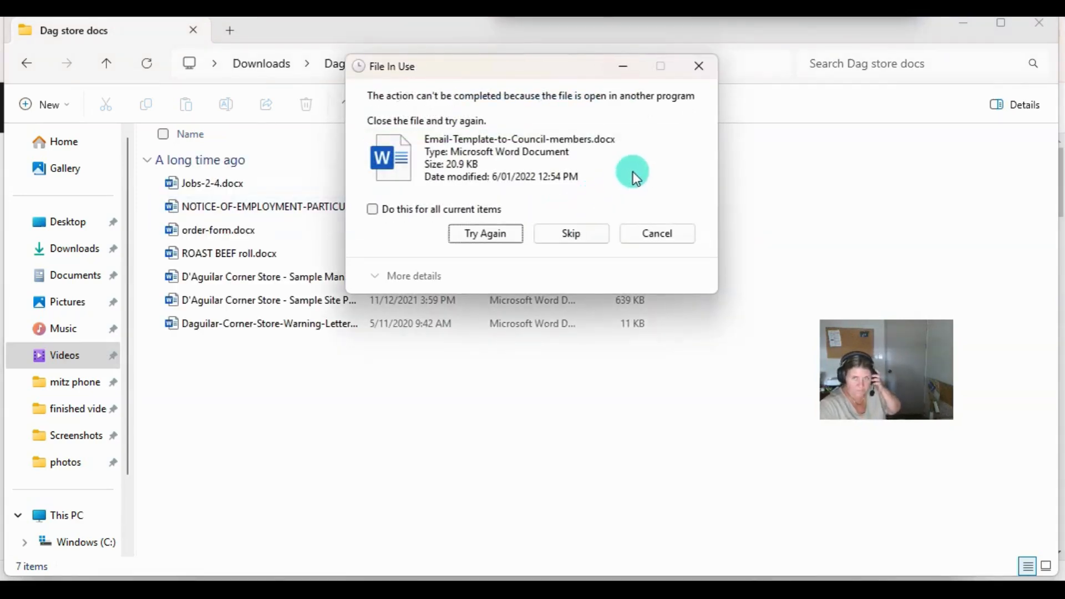
pyautogui.click(545, 233)
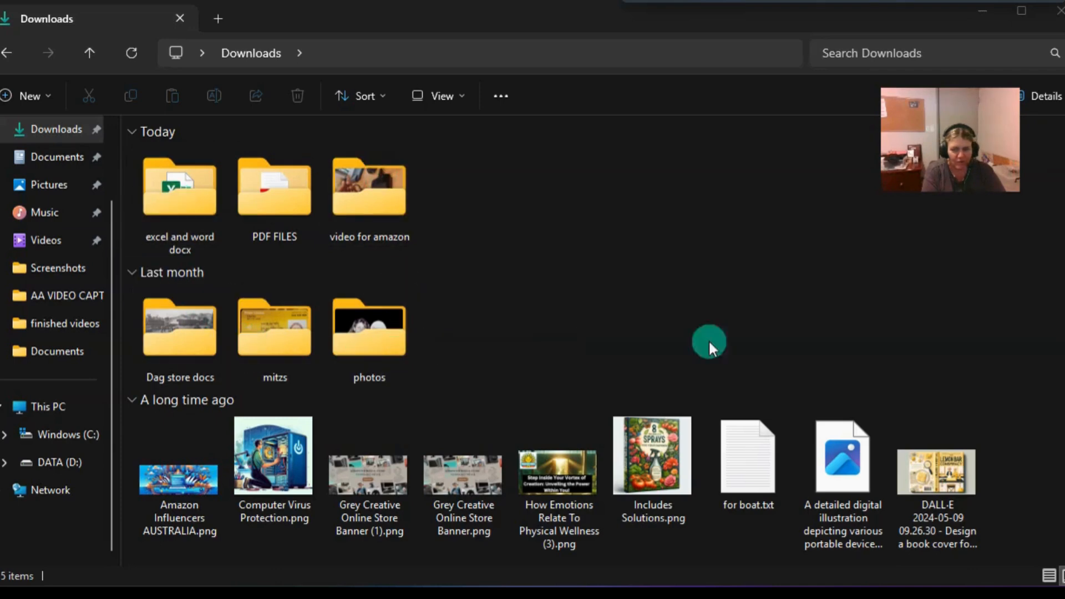
# Delete all nine loose files under "A long time ago", from Amazon Influencers AUSTRALIA.png through the DALL-E book cover image
pyautogui.moveTo(990, 418); pyautogui.dragTo(154, 486)
pyautogui.moveTo(154, 486); pyautogui.dragTo(154, 486)
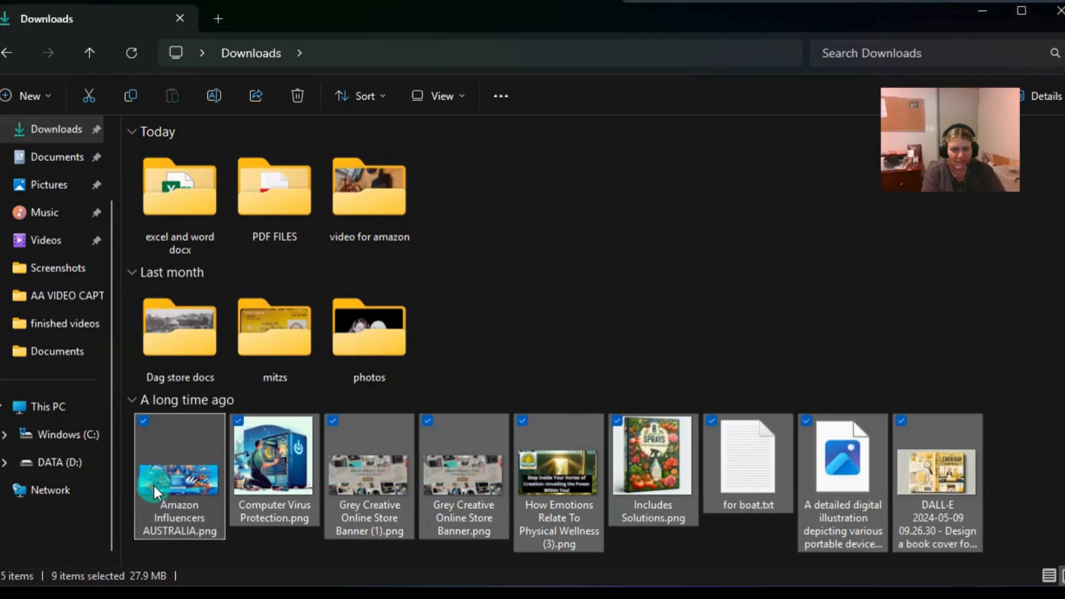
pyautogui.press('Delete')
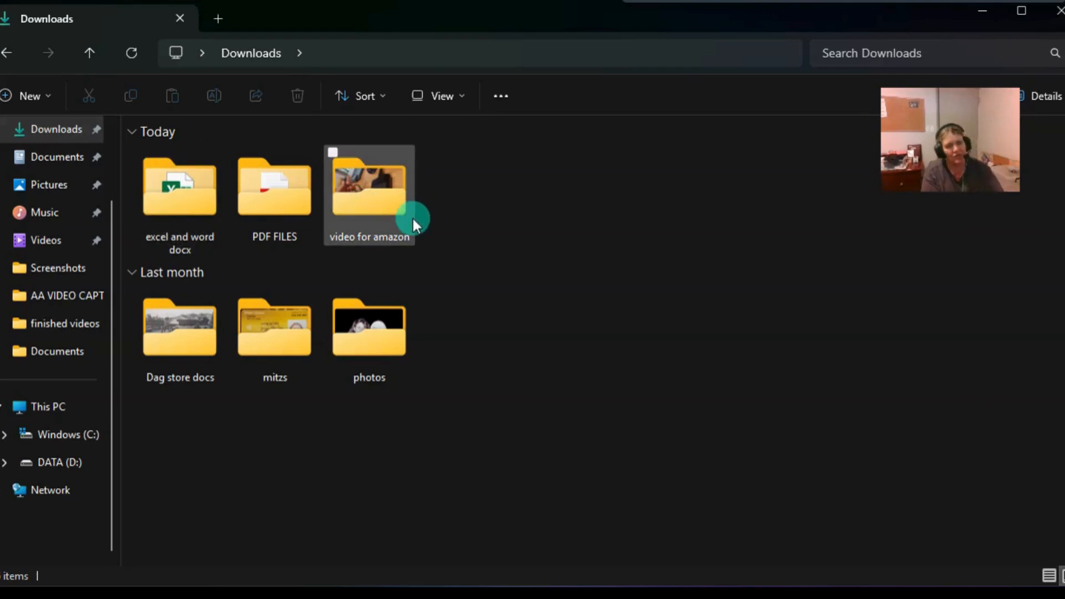
# Look through the documents in the PDF FILES folder and return to the Downloads folder
pyautogui.moveTo(413, 219)
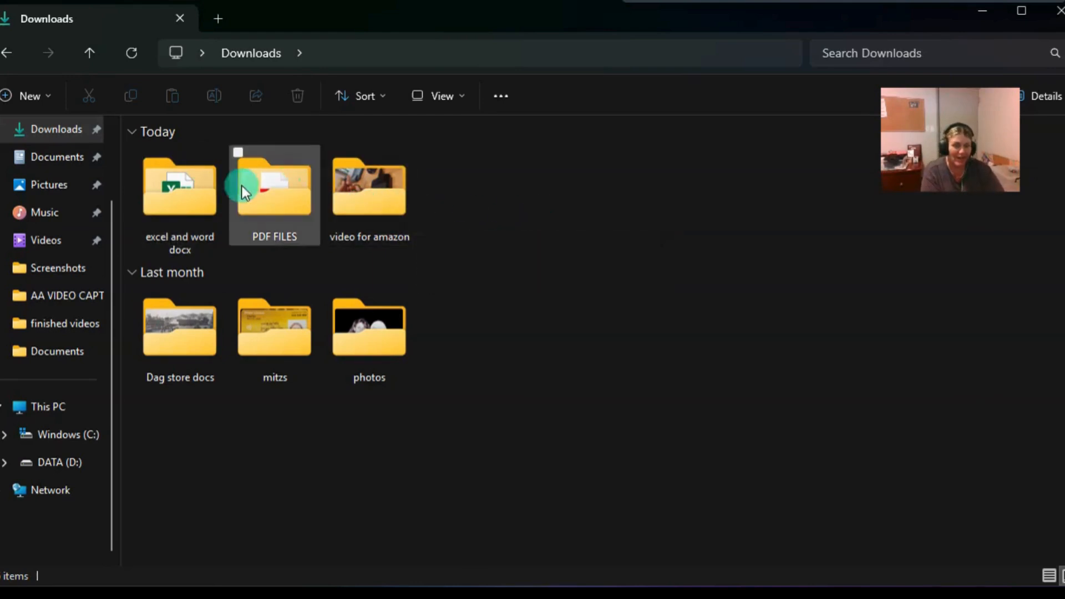
pyautogui.doubleClick(274, 201)
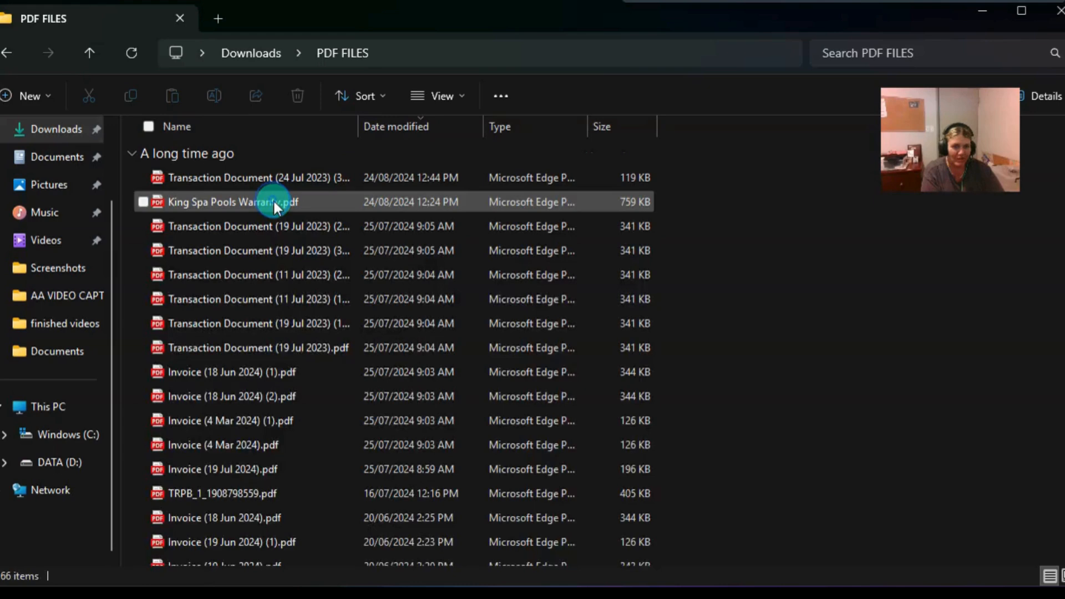
pyautogui.scroll(-4, 592, 321)
pyautogui.scroll(-11, 537, 358)
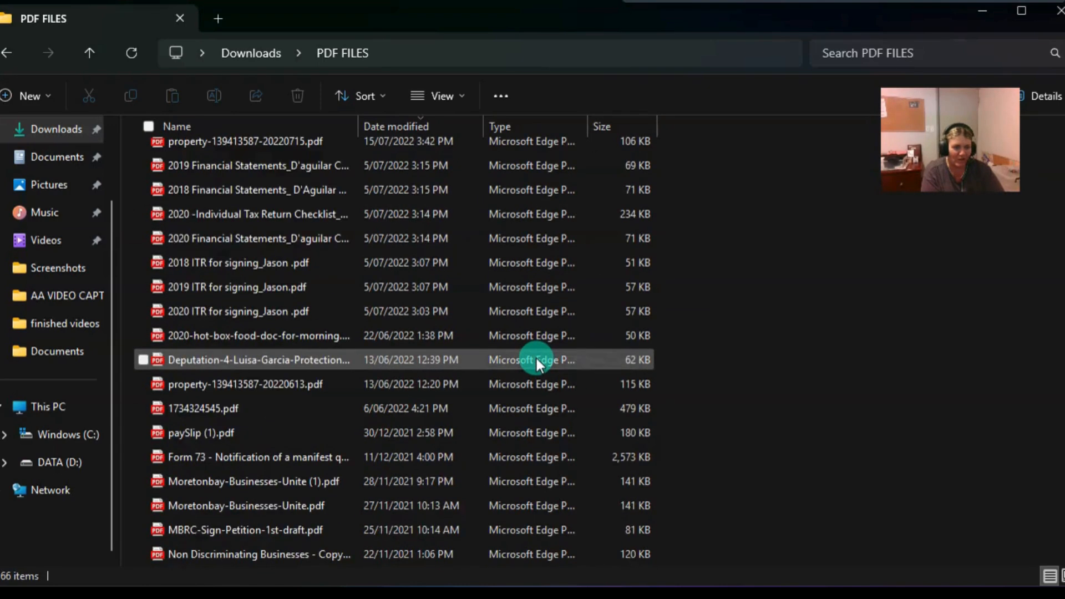
pyautogui.scroll(15, 536, 357)
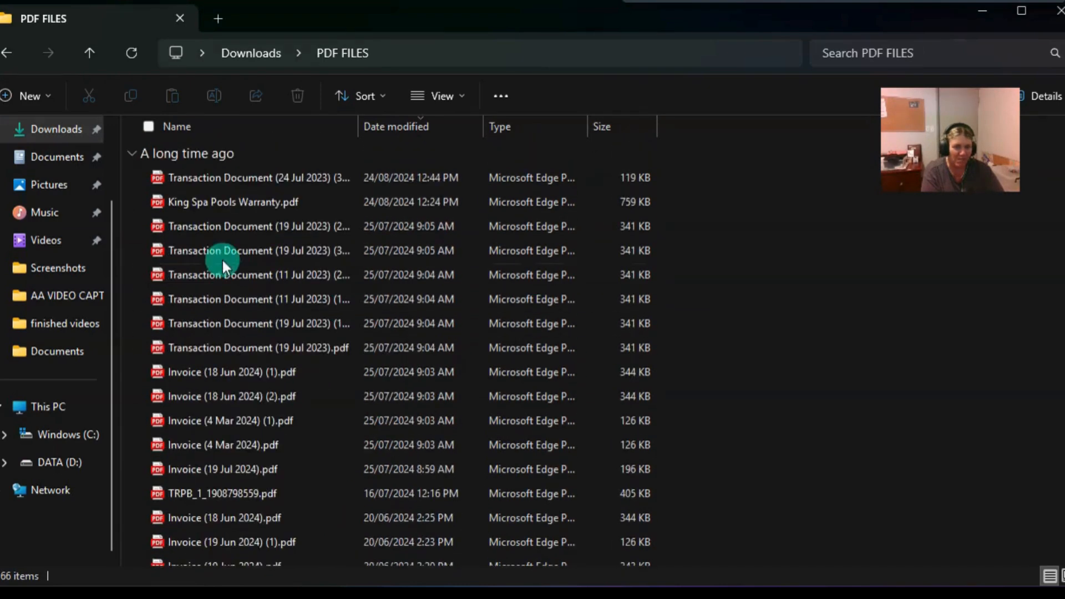
pyautogui.scroll(3, 68, 165)
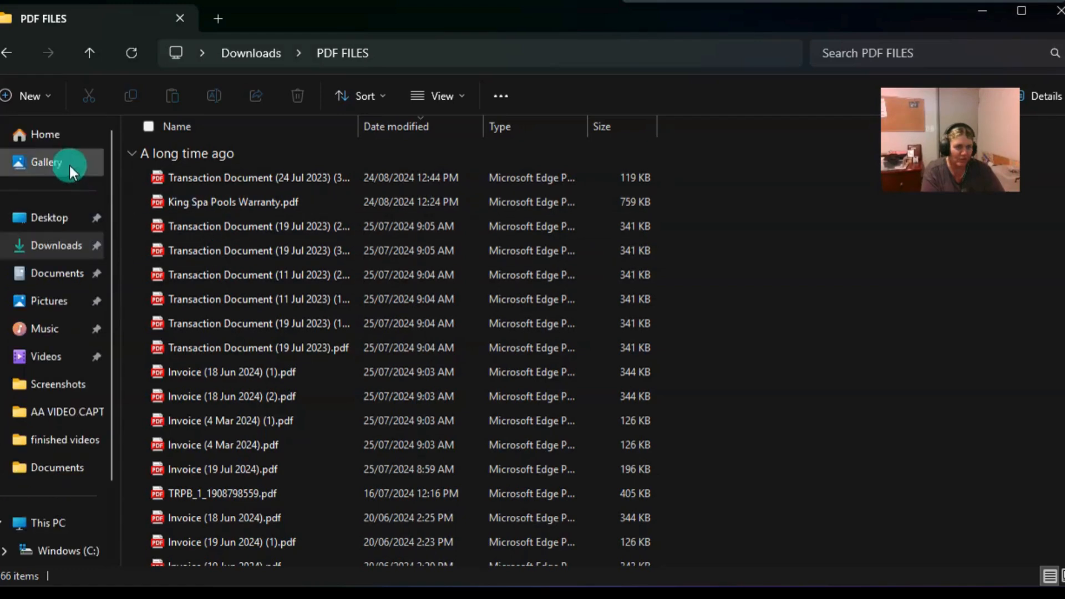
pyautogui.click(11, 53)
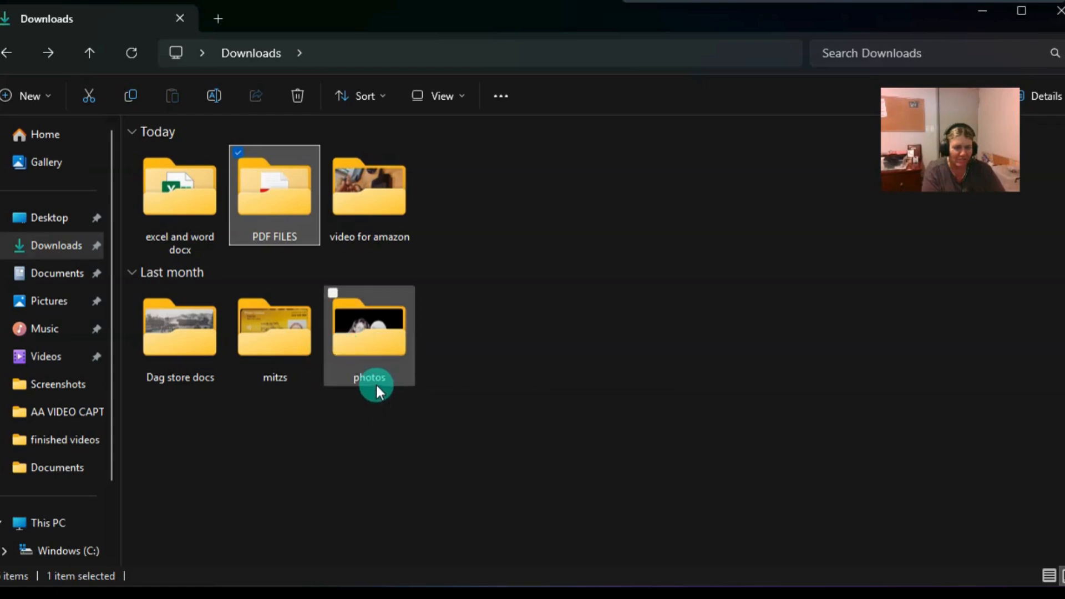
# View the contents of the photos folder as large icons and return to the Downloads folder
pyautogui.moveTo(375, 383)
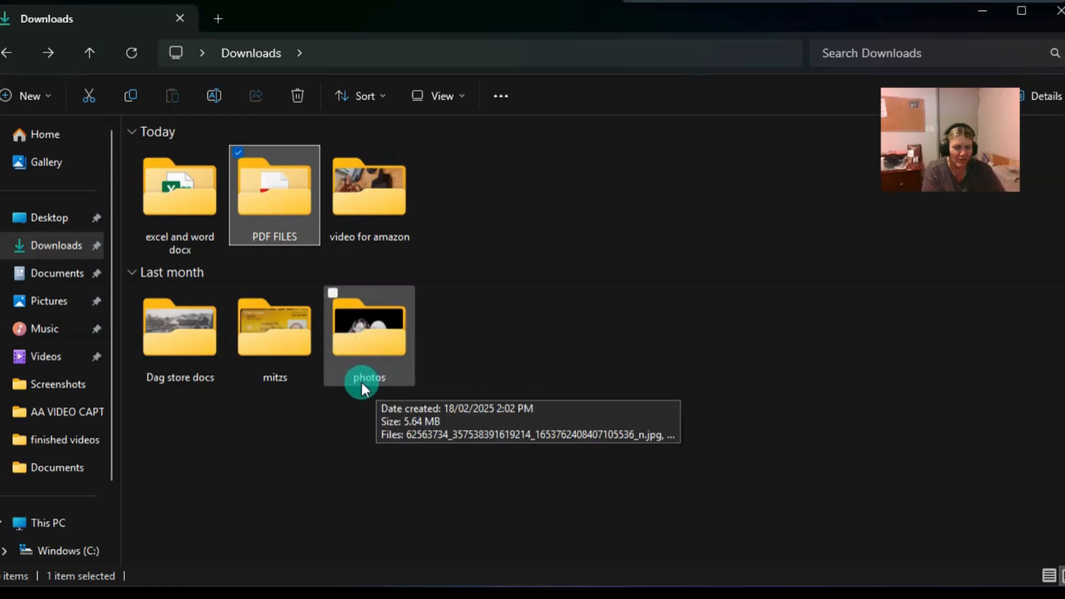
pyautogui.doubleClick(371, 326)
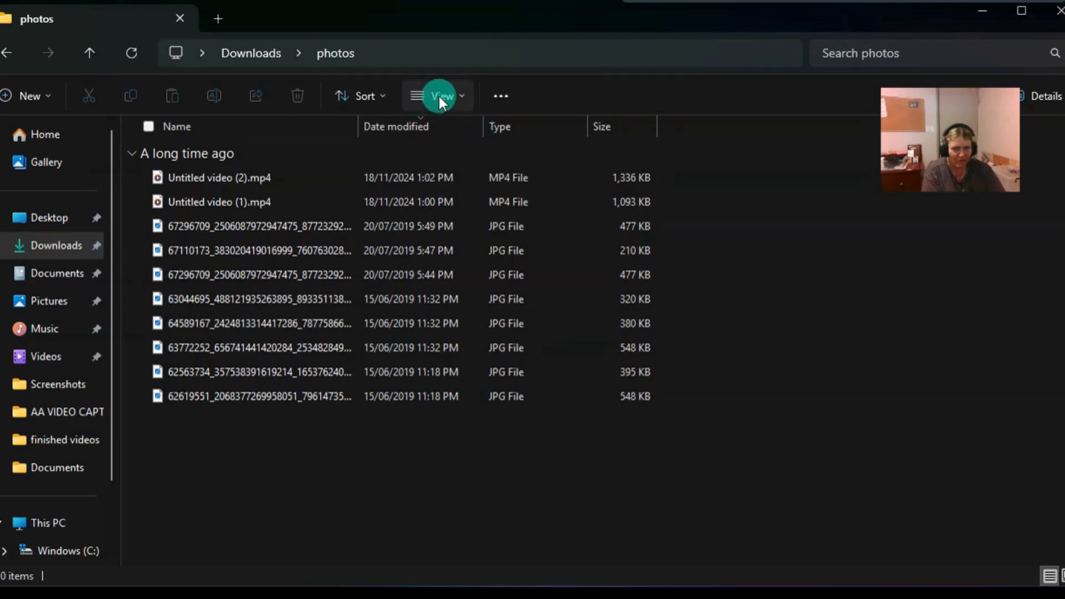
pyautogui.click(454, 94)
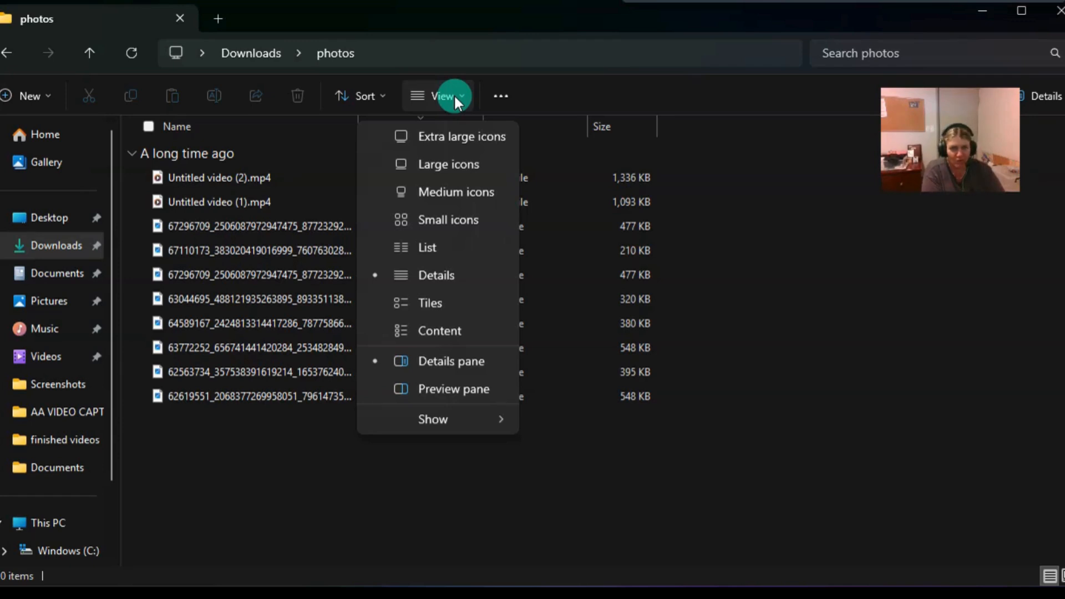
pyautogui.click(445, 165)
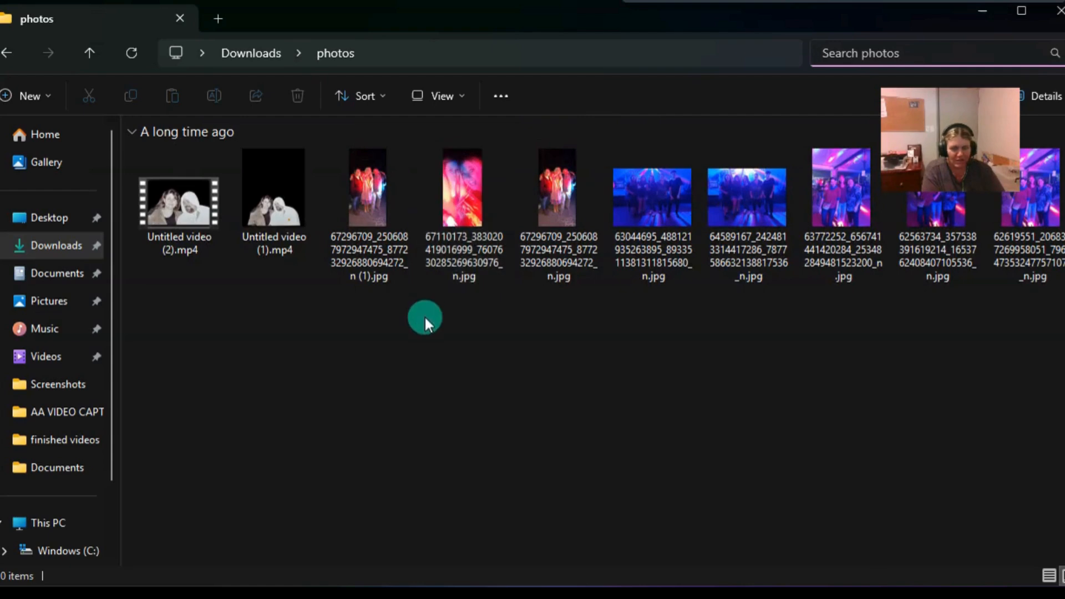
pyautogui.click(6, 53)
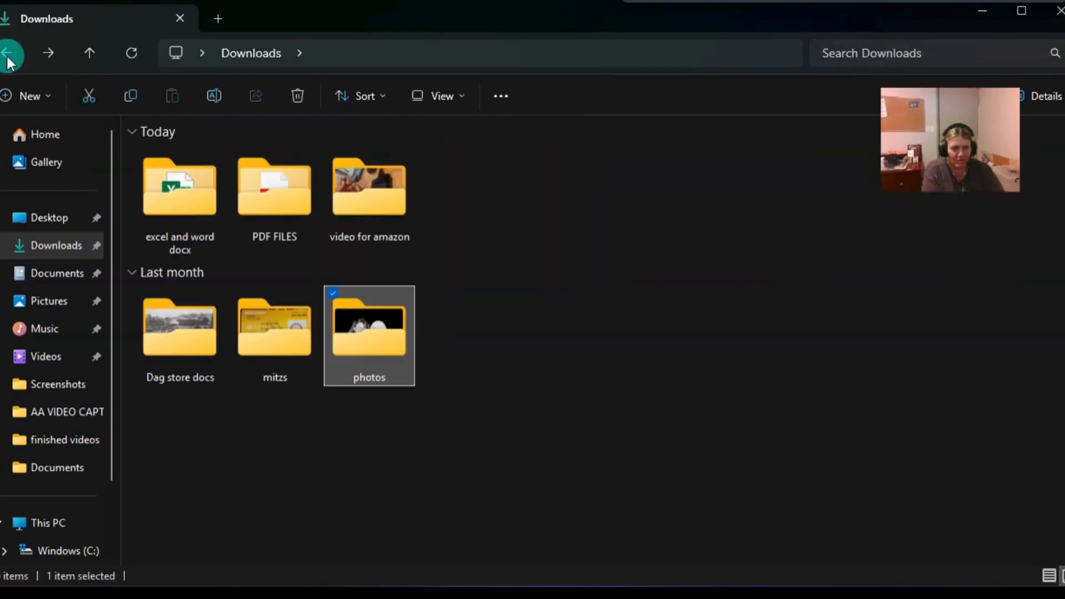
# Rename the photos folder in Downloads as "photos to sort out"
pyautogui.rightClick(365, 335)
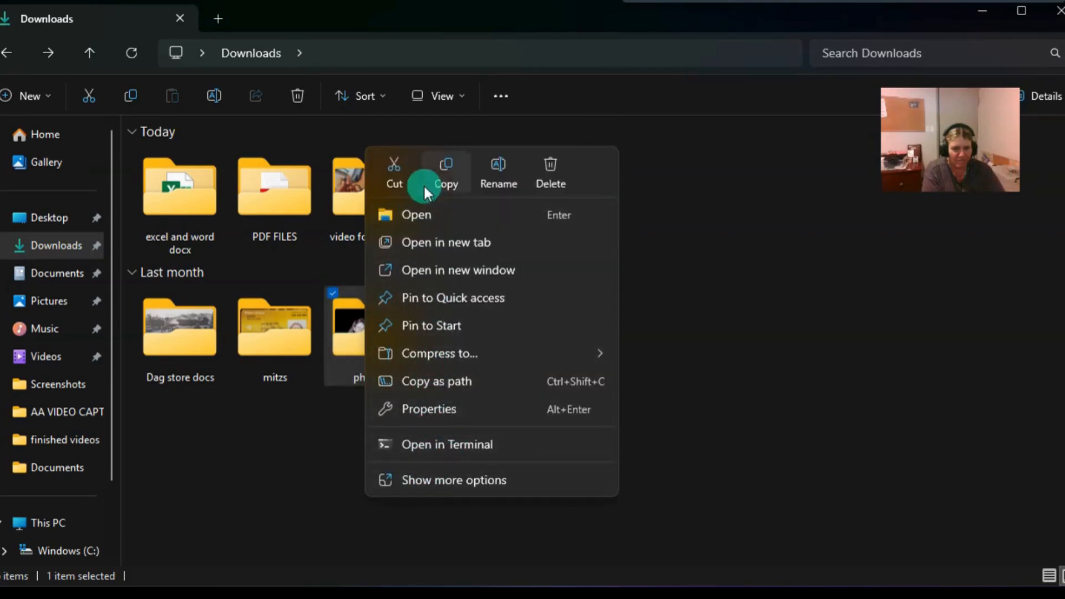
pyautogui.click(497, 172)
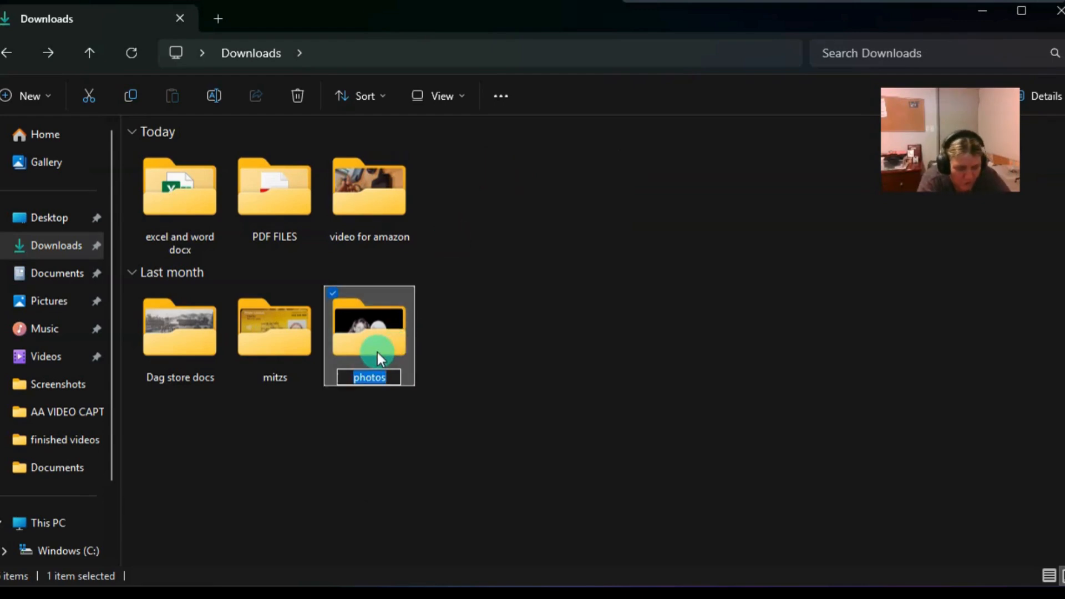
pyautogui.write('photos ')
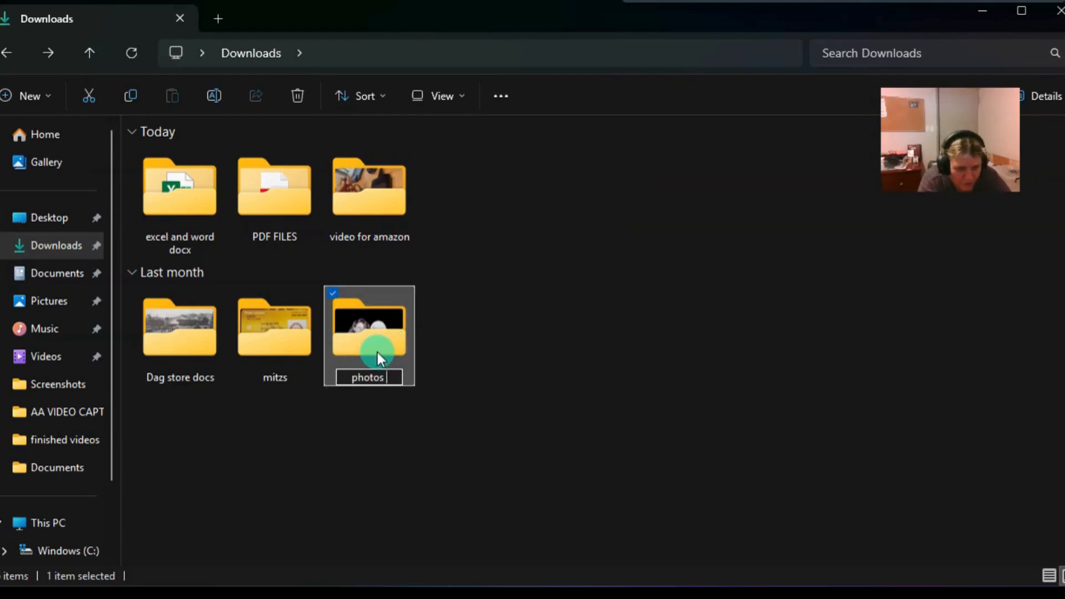
pyautogui.write('to sort ou')
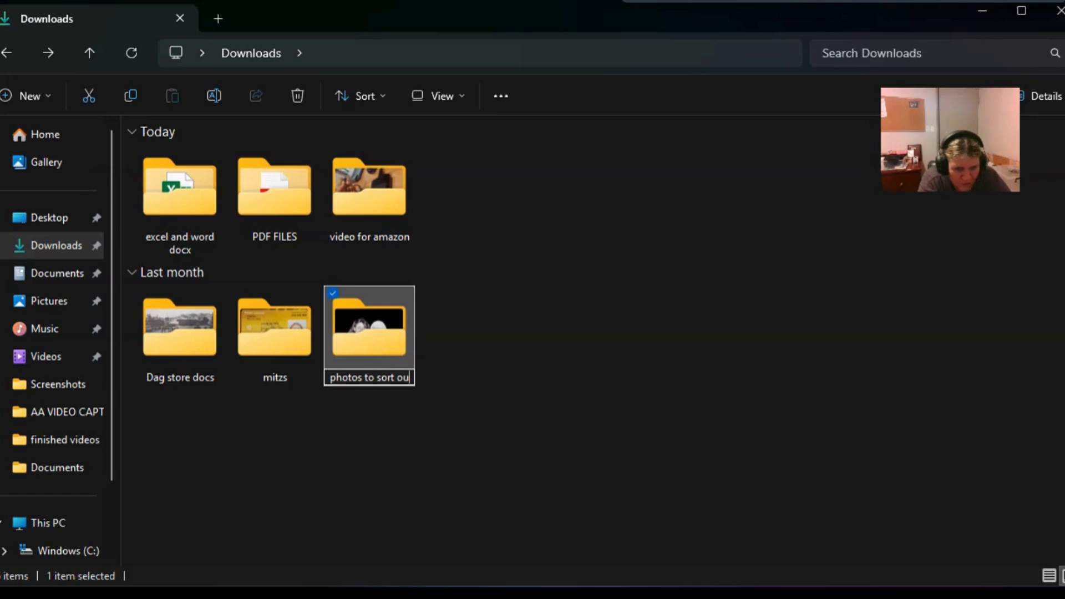
pyautogui.write('t')
pyautogui.click(474, 402)
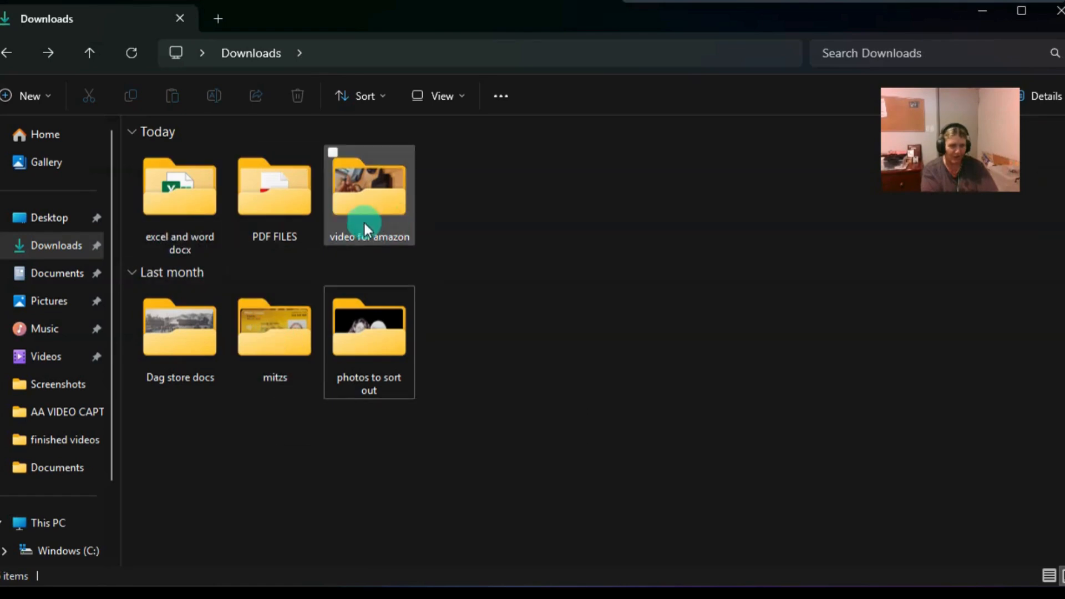
# Check the contents of the PDF FILES folder and rename the folder as "PDF FILES to sort"
pyautogui.moveTo(270, 240)
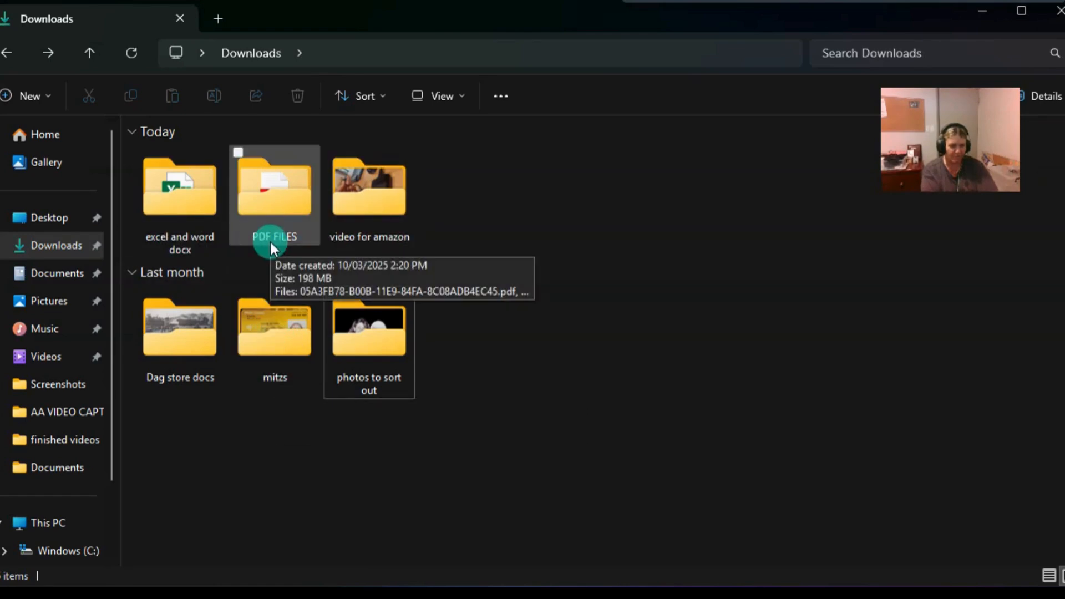
pyautogui.doubleClick(271, 206)
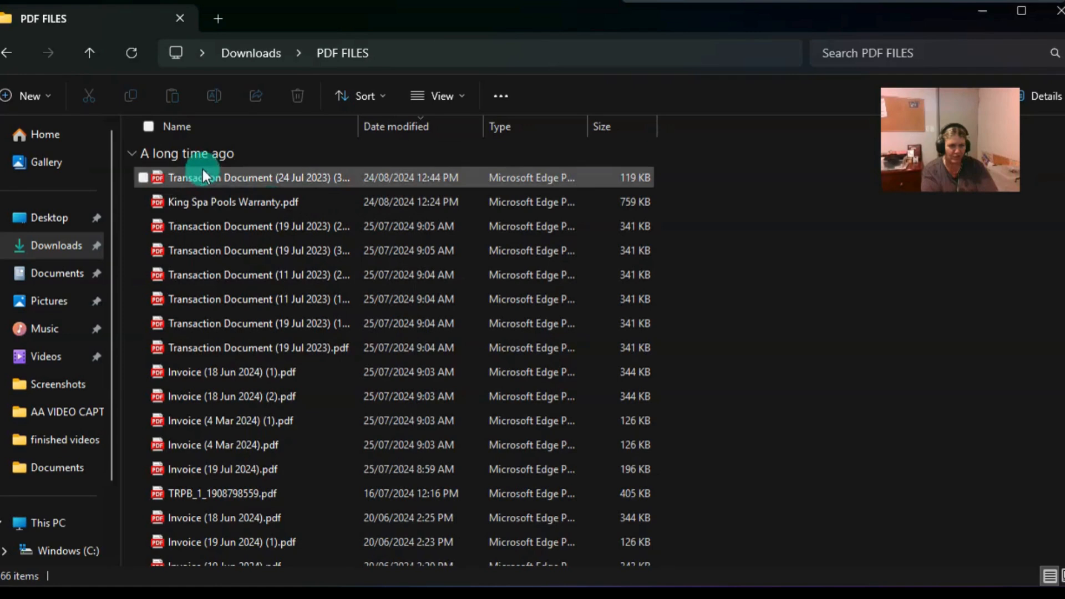
pyautogui.click(9, 56)
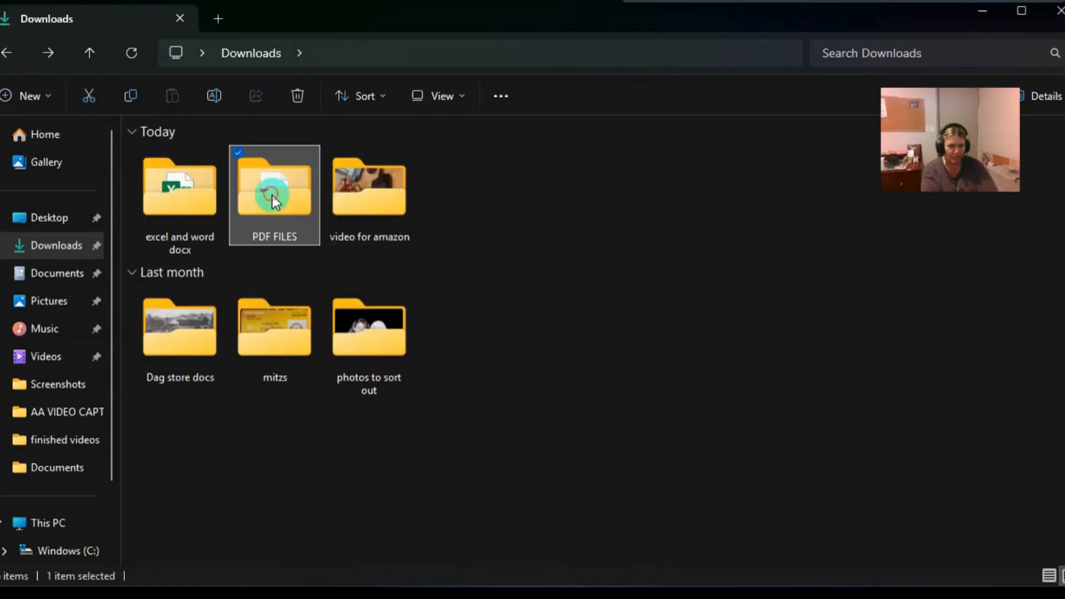
pyautogui.rightClick(272, 197)
pyautogui.click(411, 178)
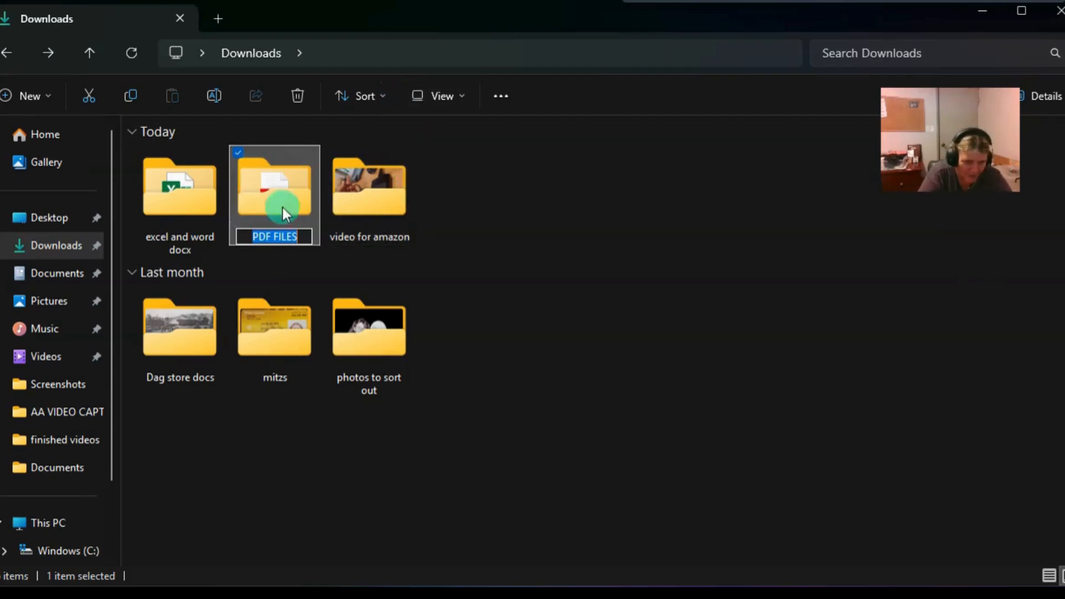
pyautogui.click(300, 237)
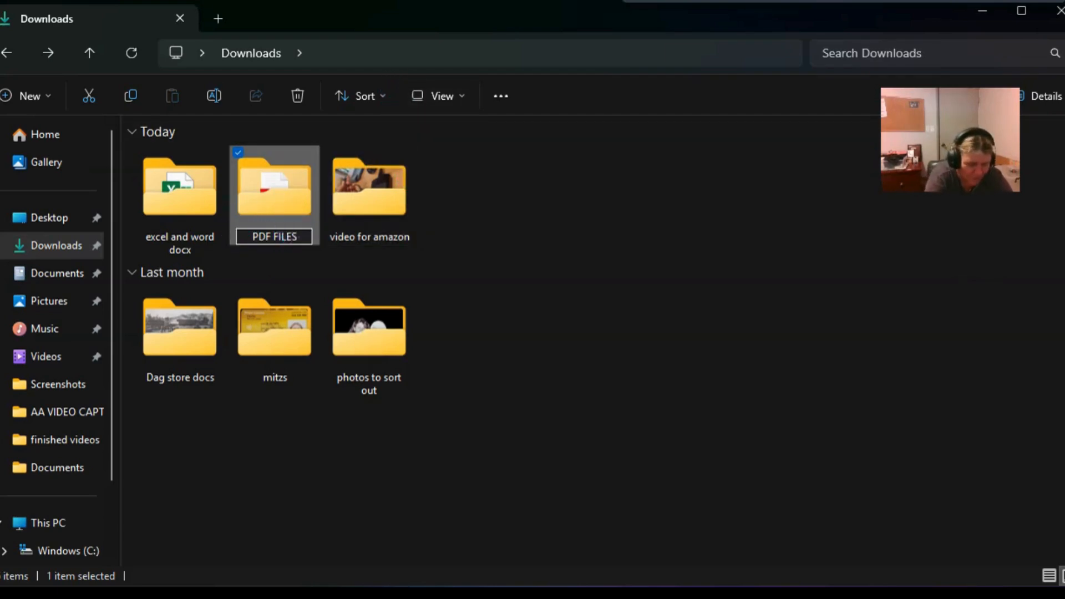
pyautogui.write('to sort')
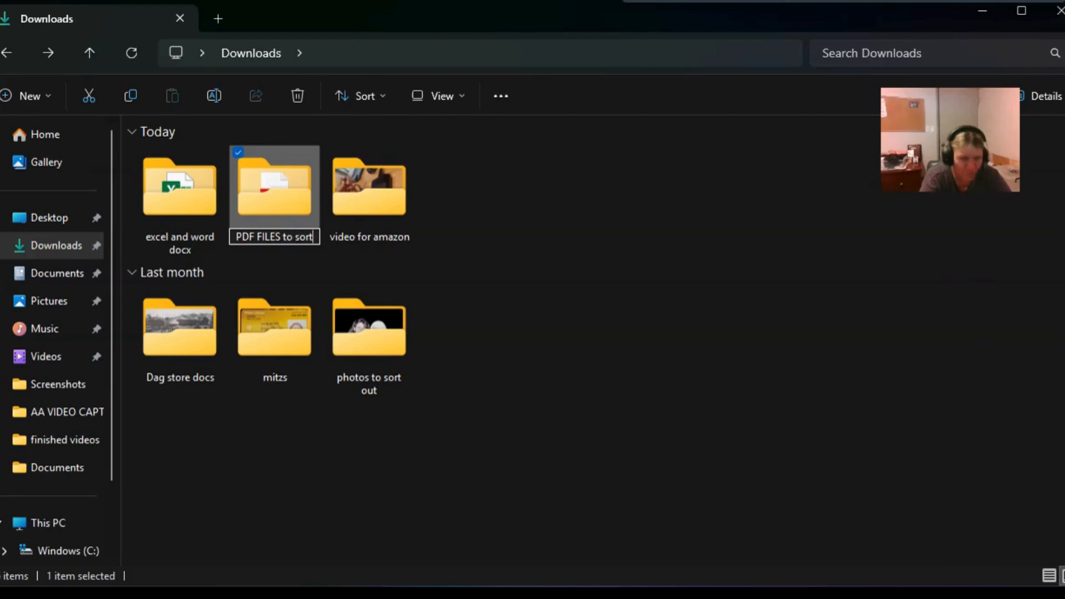
pyautogui.press('Return')
# Move all six sorted folders out of Downloads to the top level of the DATA (D:) drive
pyautogui.click(529, 281)
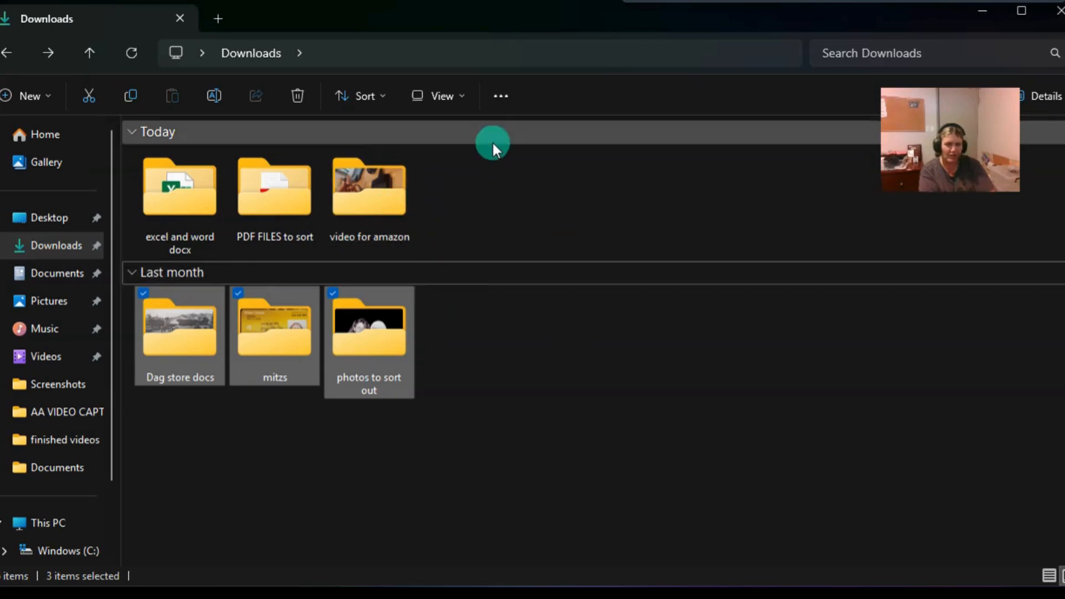
pyautogui.moveTo(621, 150); pyautogui.dragTo(129, 381)
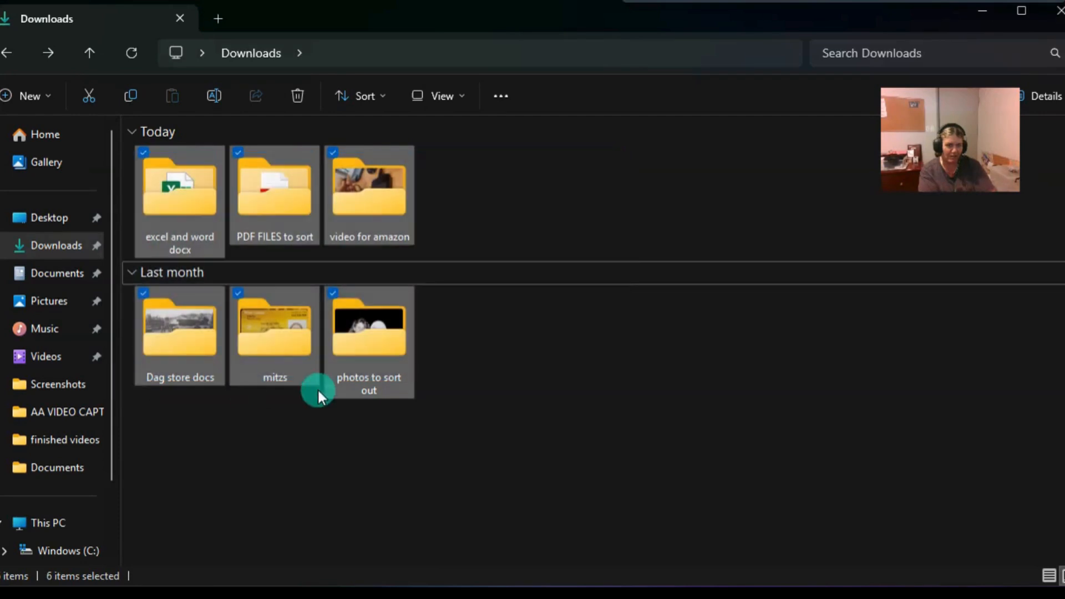
pyautogui.click(504, 354)
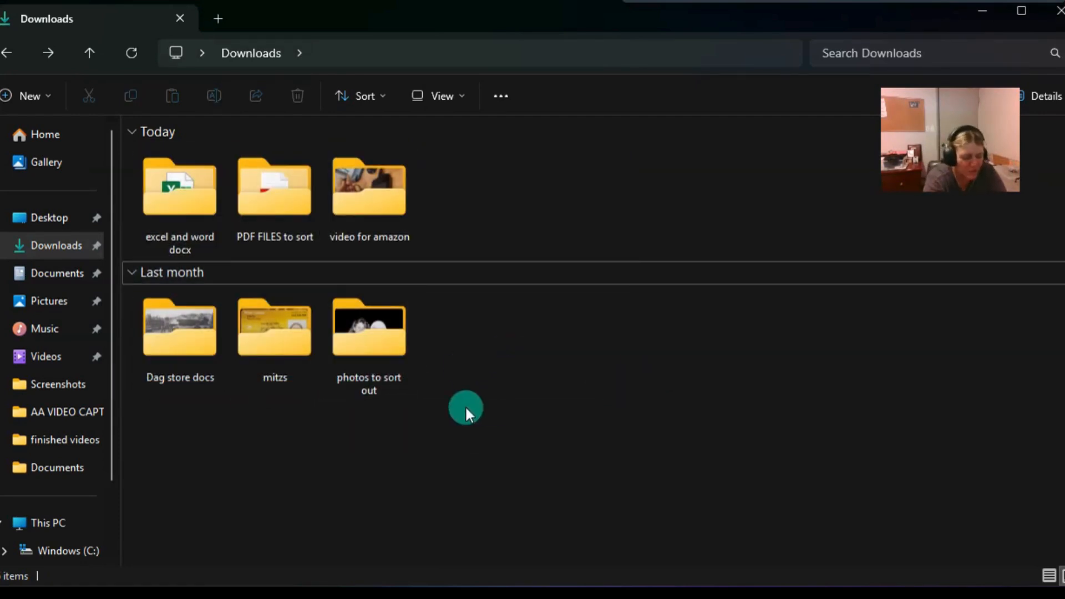
pyautogui.hotkey('ctrl', 'a')
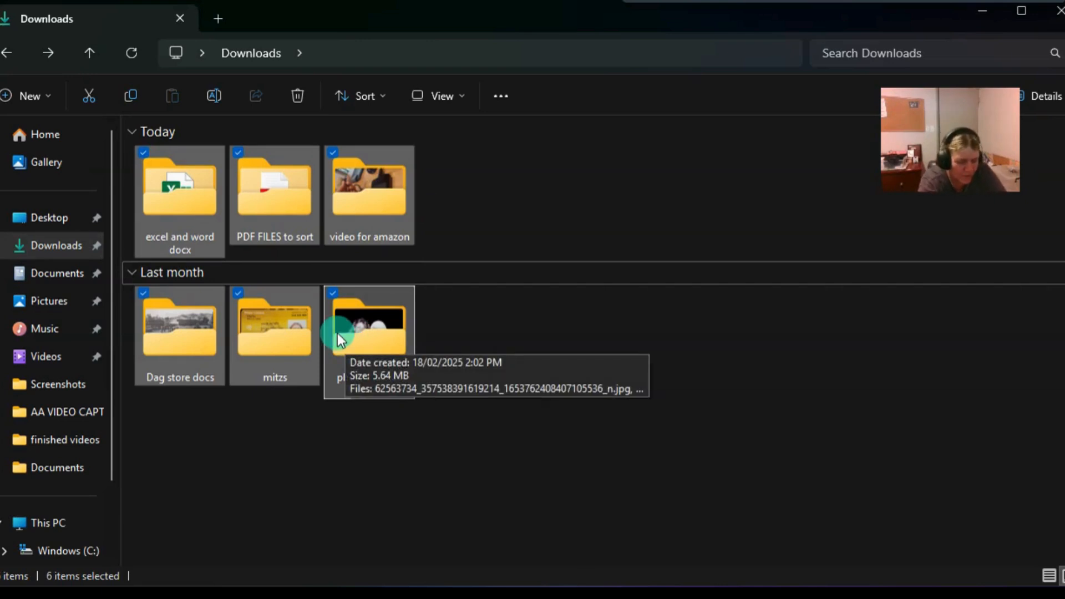
pyautogui.hotkey('ctrl', 'x')
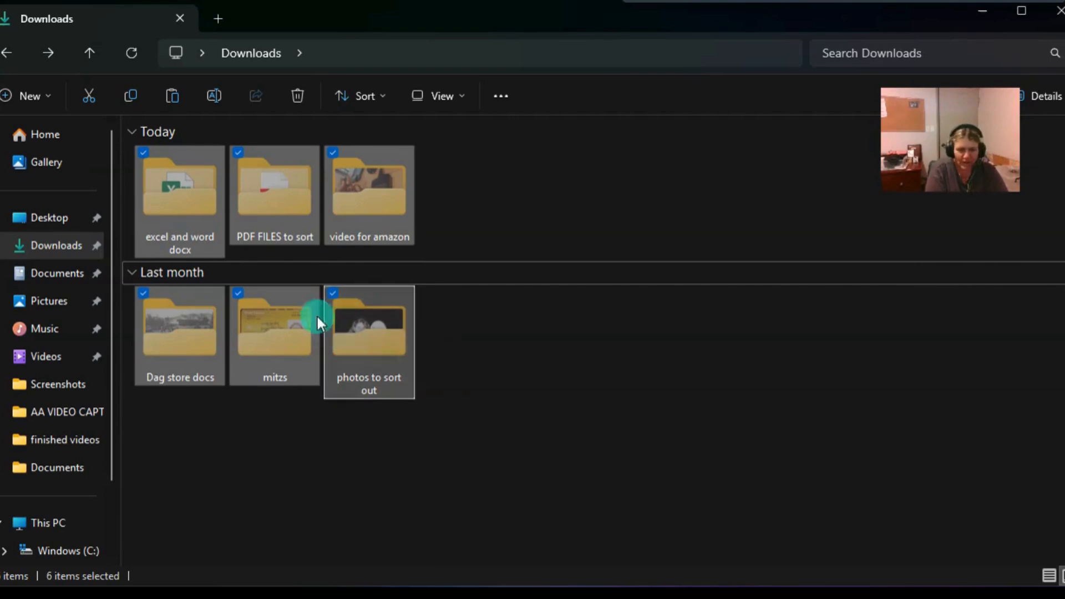
pyautogui.rightClick(288, 314)
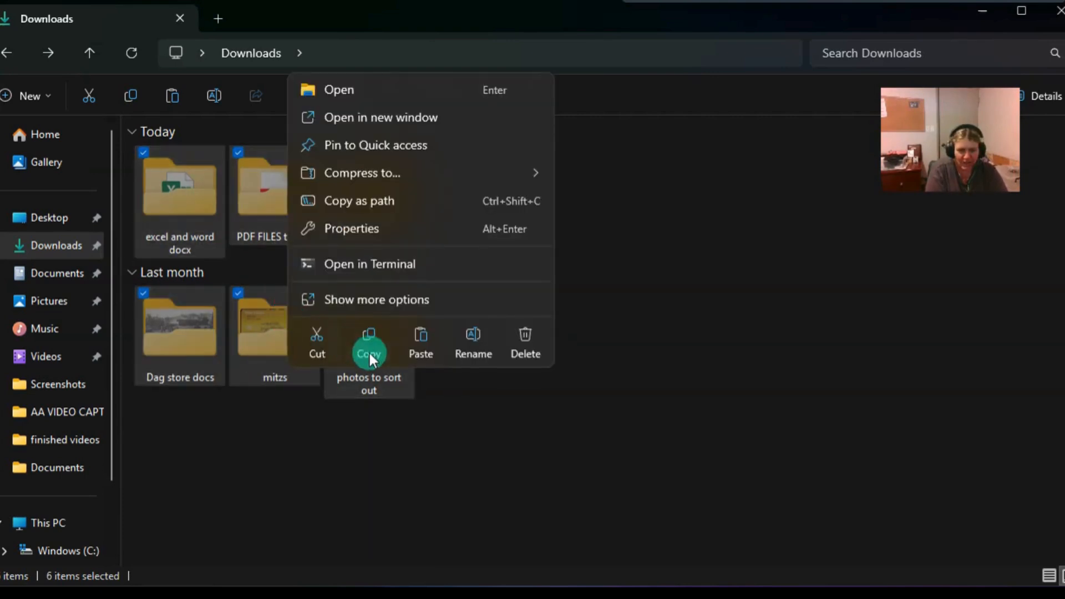
pyautogui.click(309, 341)
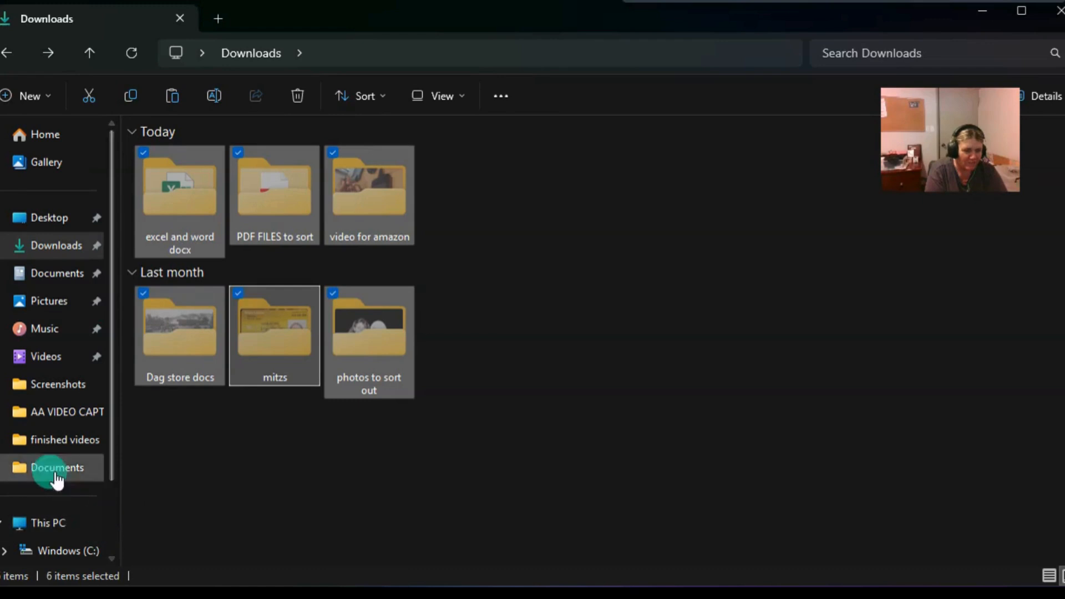
pyautogui.scroll(-2, 52, 475)
pyautogui.click(52, 409)
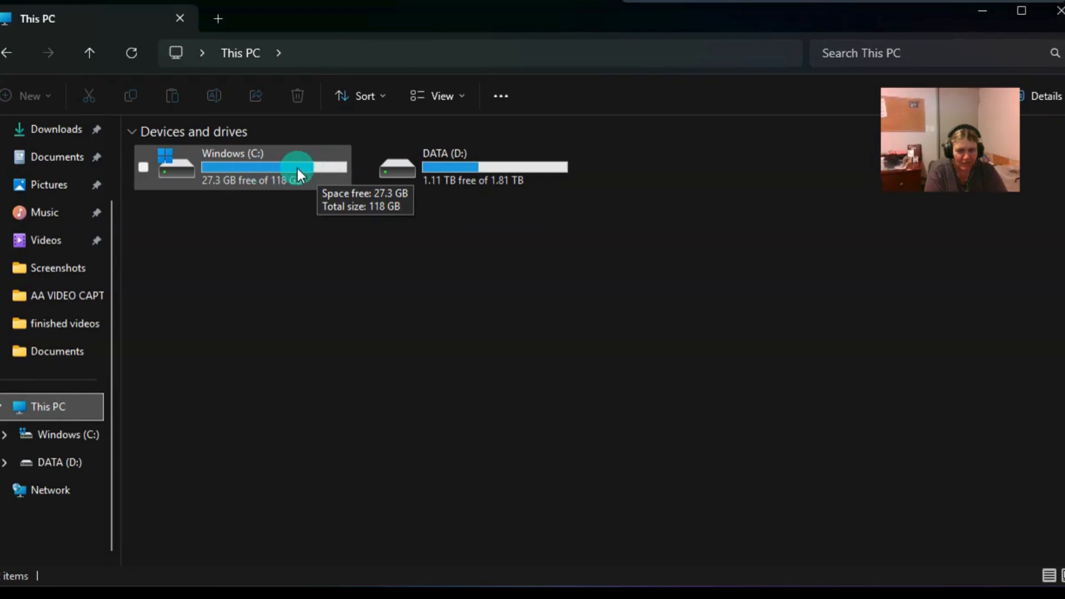
pyautogui.doubleClick(474, 166)
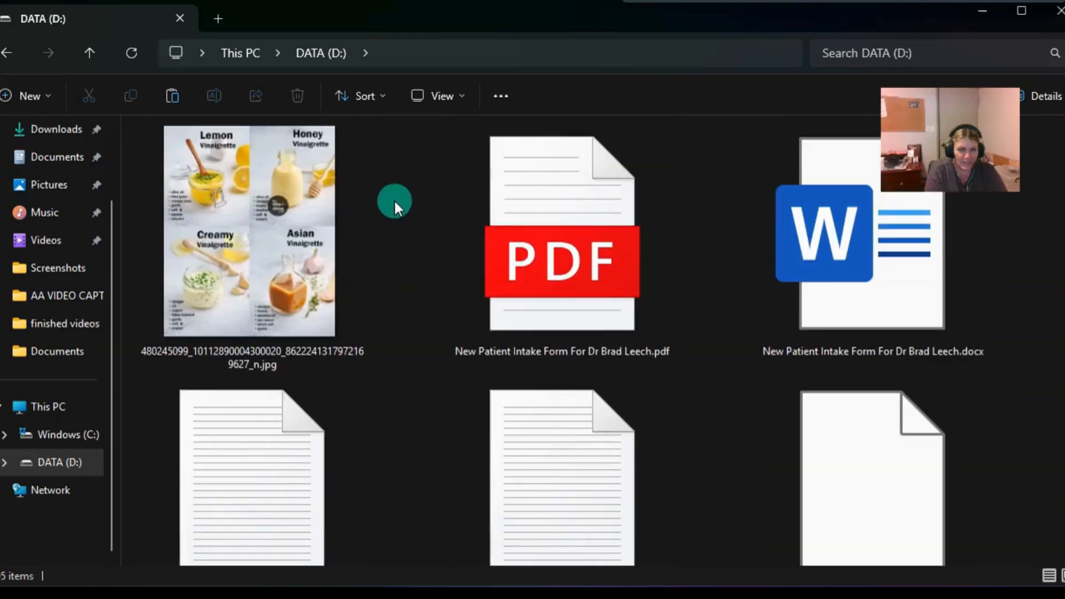
pyautogui.rightClick(399, 169)
pyautogui.click(435, 204)
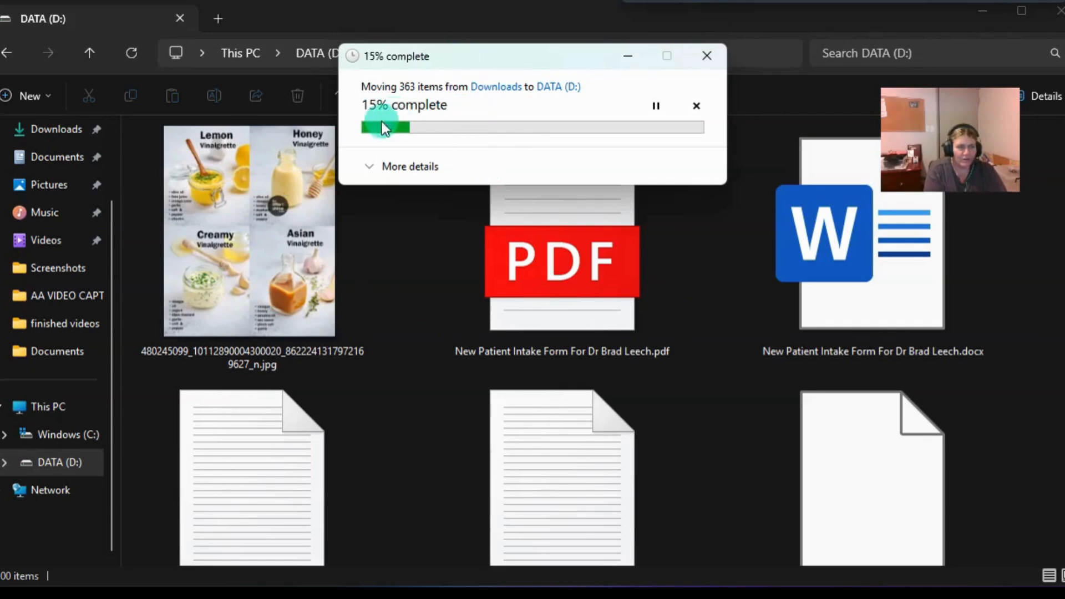
# Look through the Screenshots folder under AA VIDEO CAPTURE and delete everything in it, including the tech shots subfolder
pyautogui.click(58, 268)
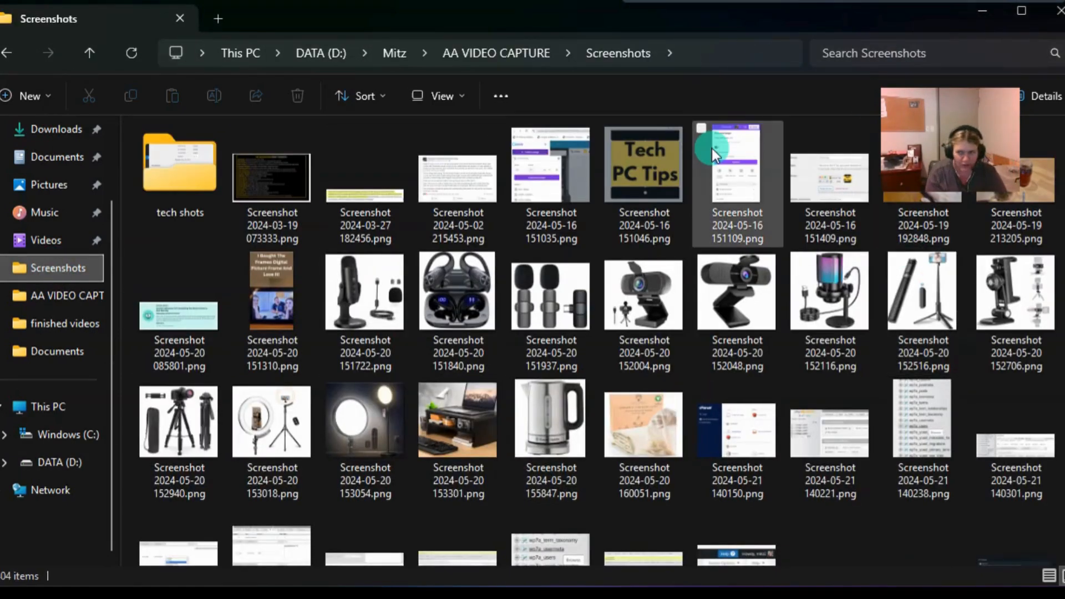
pyautogui.moveTo(711, 148)
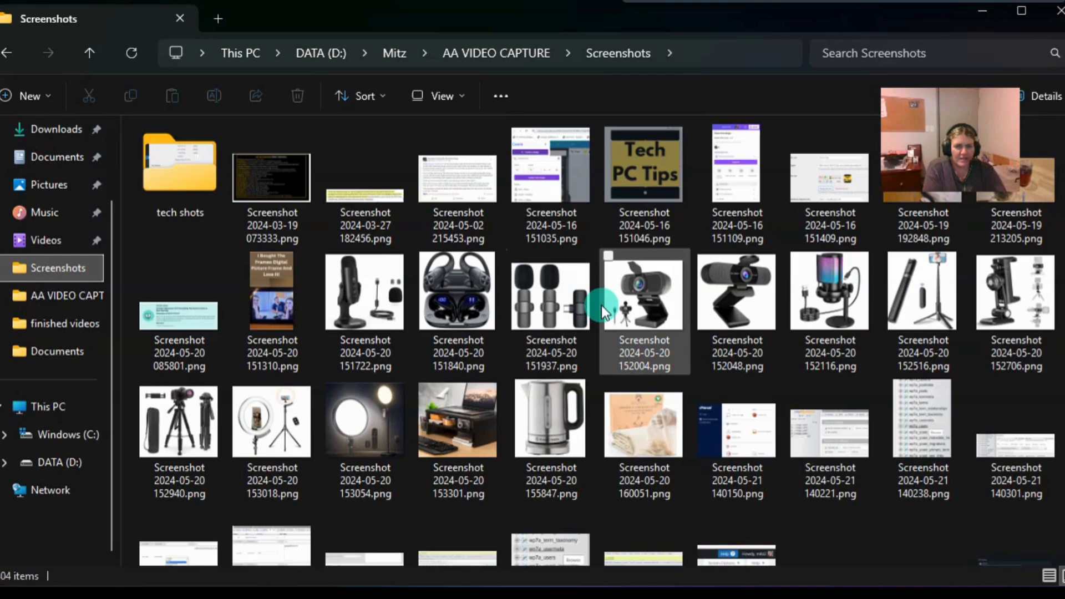
pyautogui.scroll(-3, 602, 305)
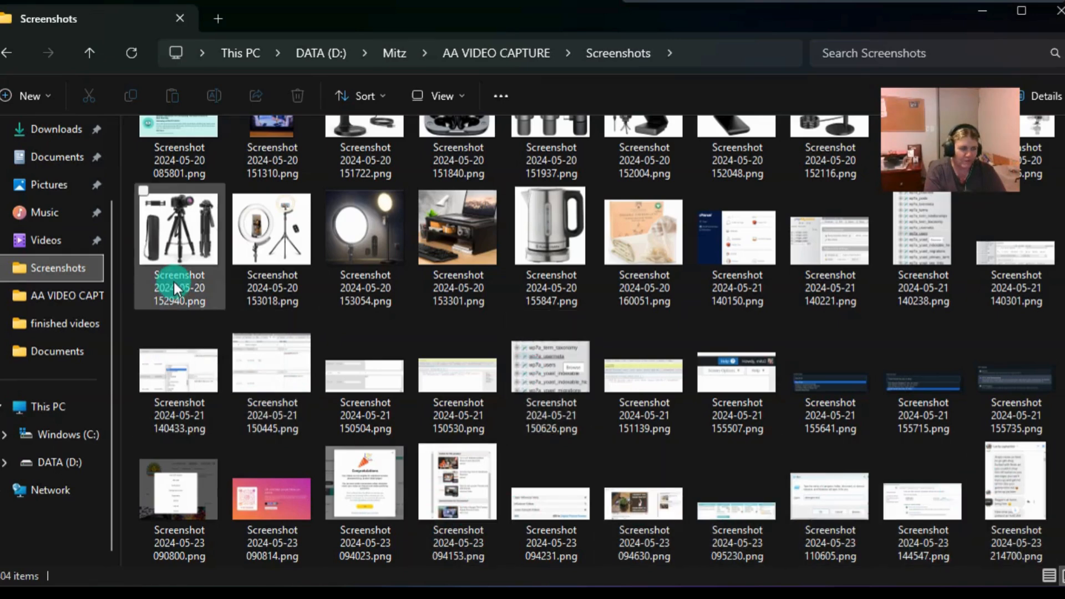
pyautogui.scroll(3, 188, 306)
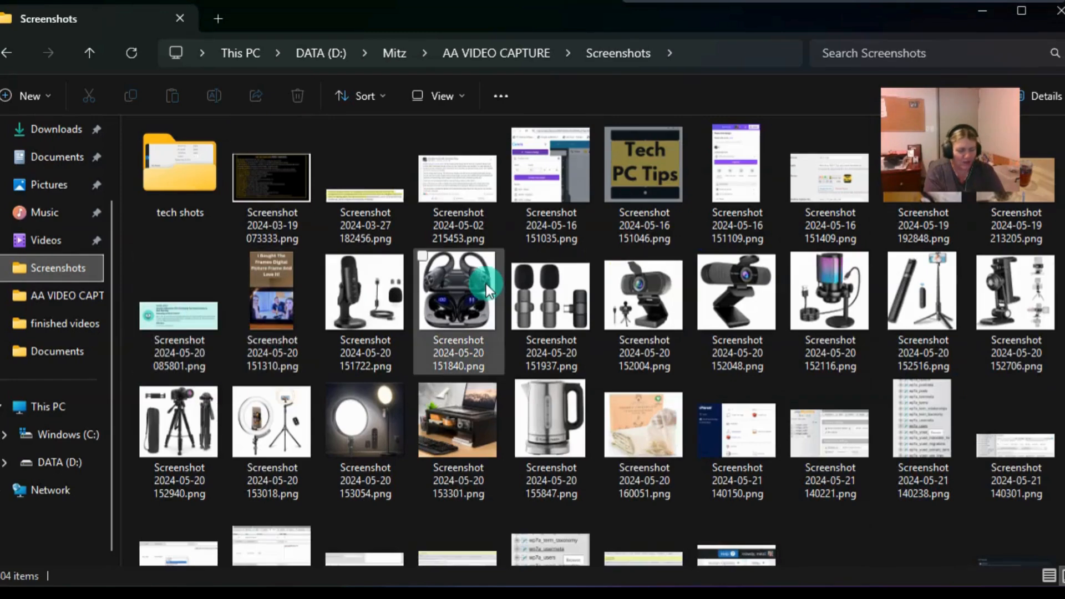
pyautogui.hotkey('ctrl', 'a')
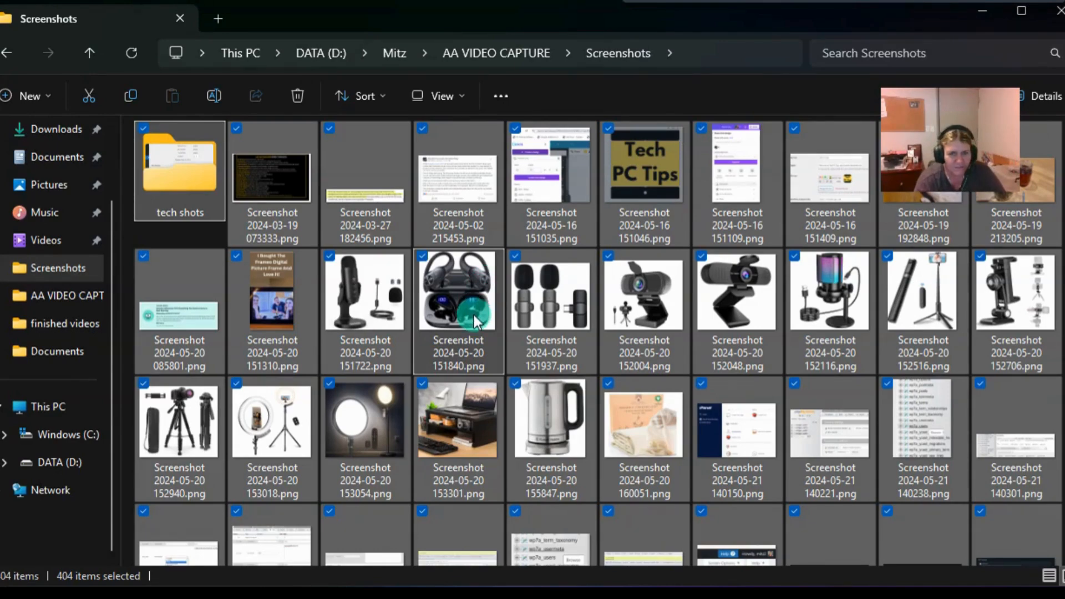
pyautogui.press('Delete')
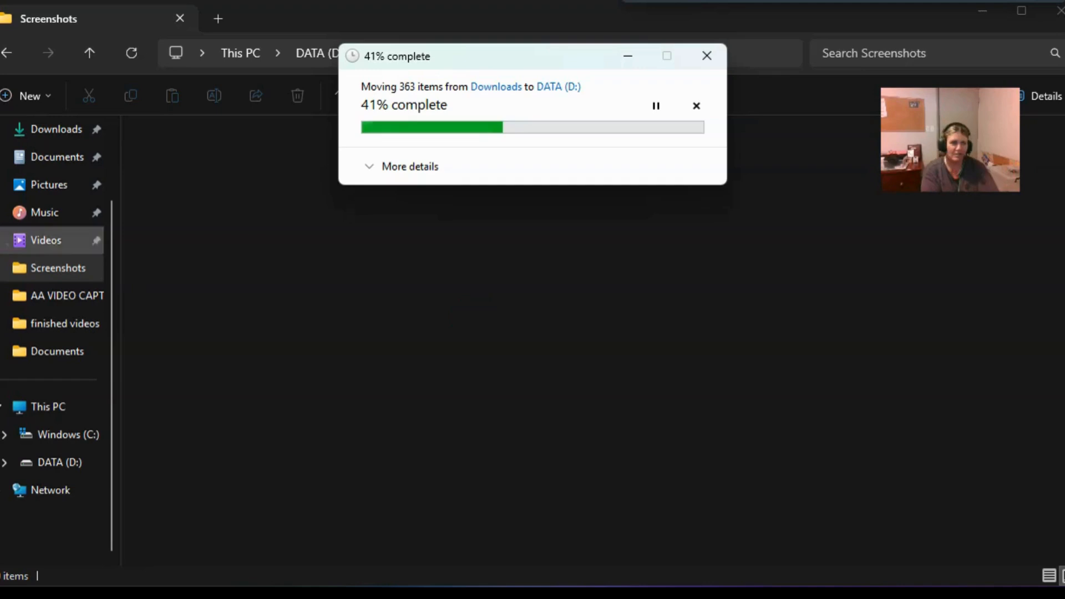
pyautogui.click(78, 278)
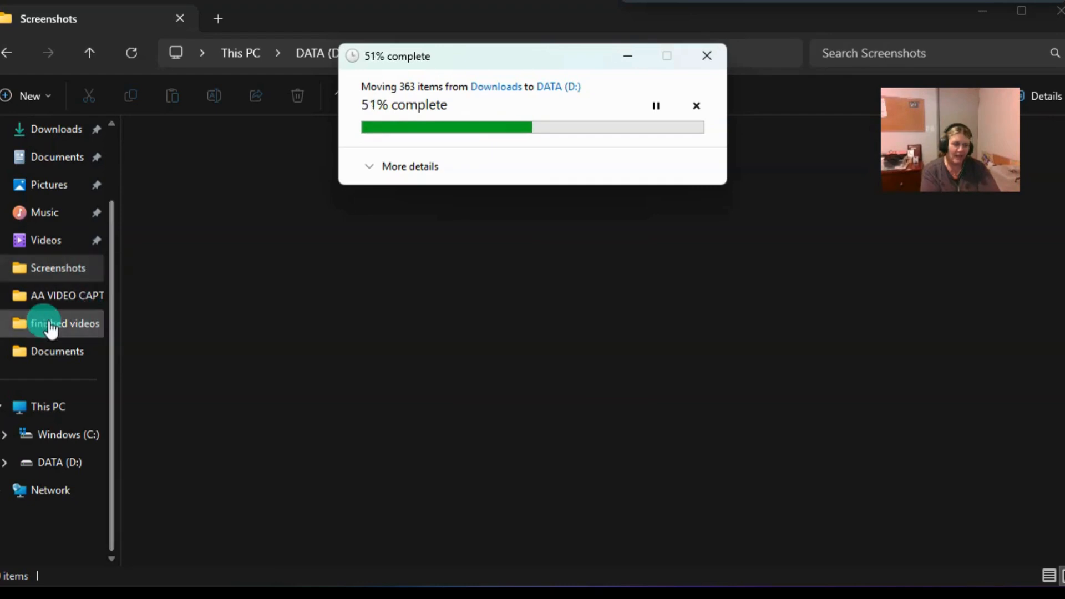
pyautogui.click(84, 272)
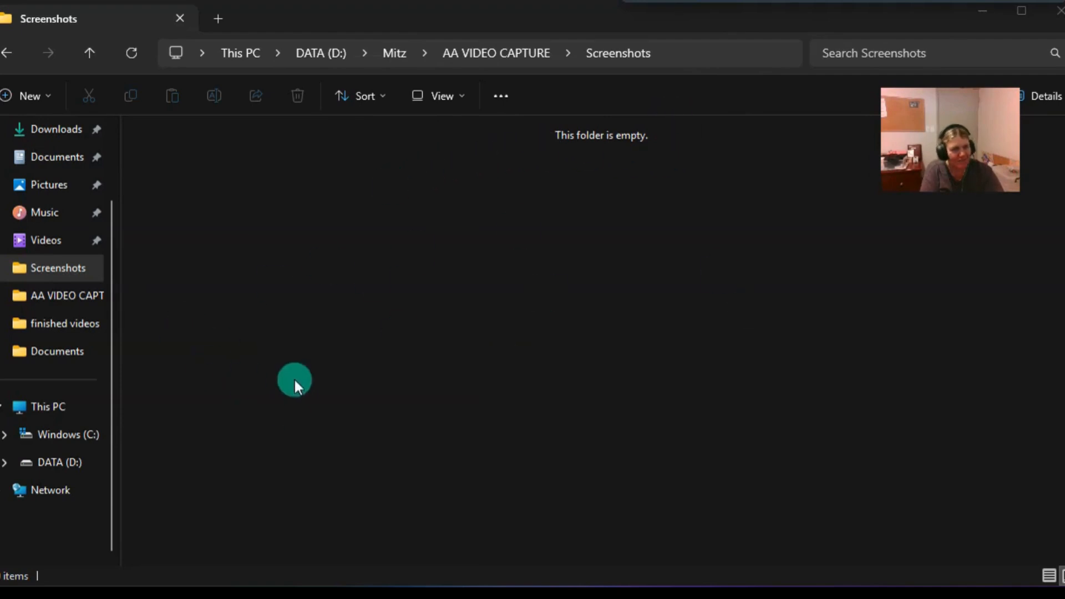
# Check the Downloads folder, and review the refreshed free space on the Windows (C:) and DATA (D:) drives
pyautogui.click(54, 134)
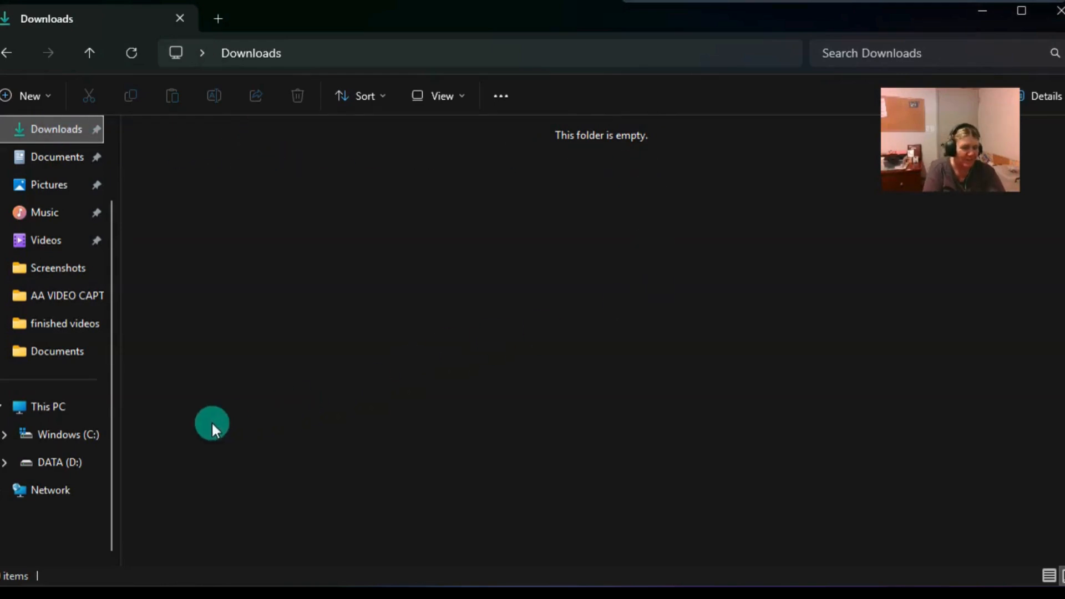
pyautogui.click(45, 411)
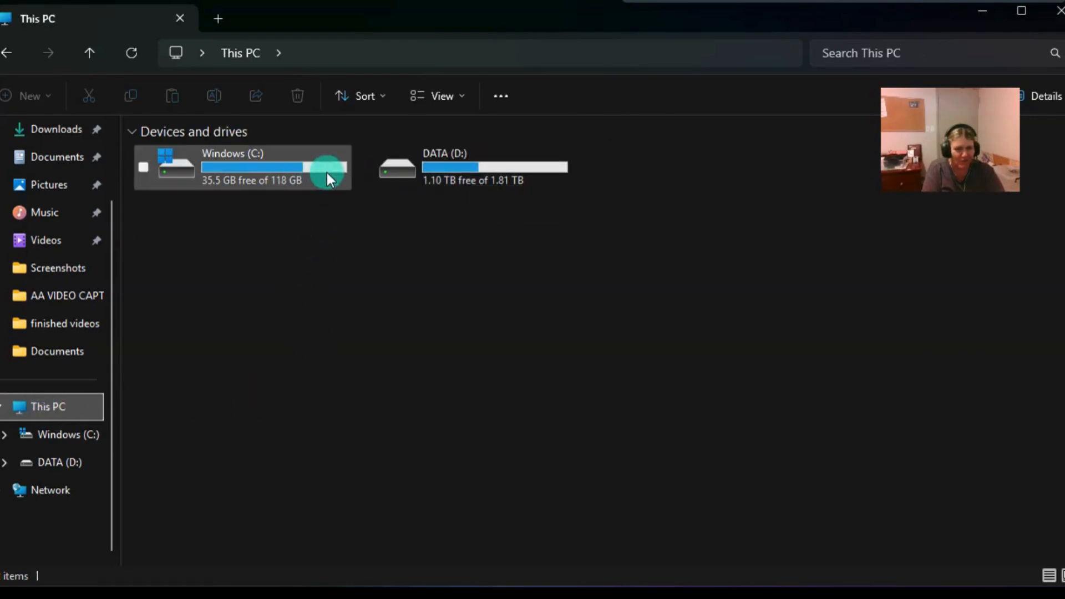
pyautogui.click(132, 51)
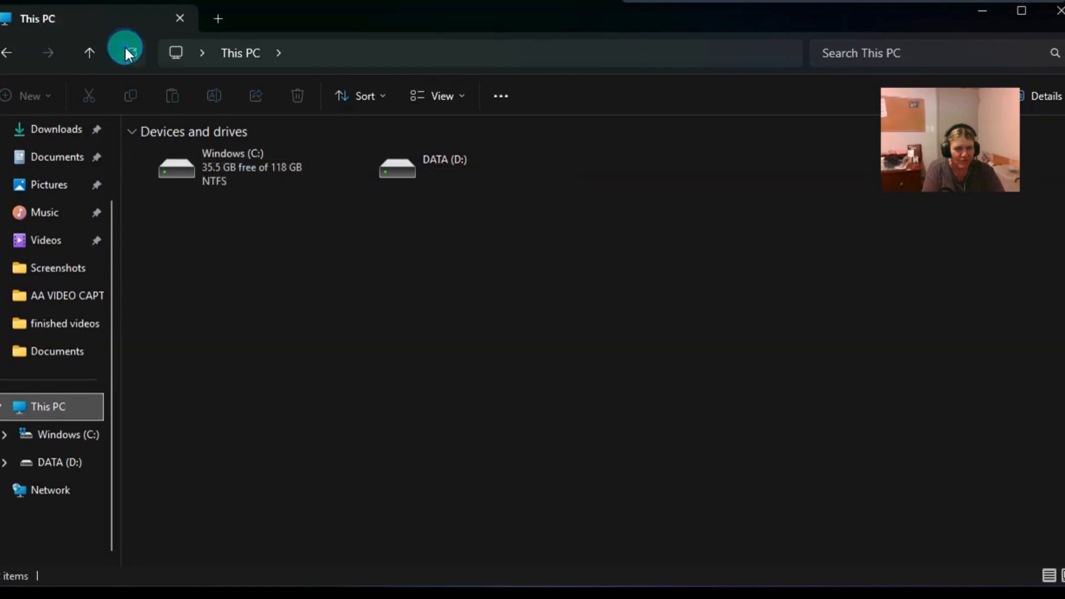
pyautogui.moveTo(304, 167)
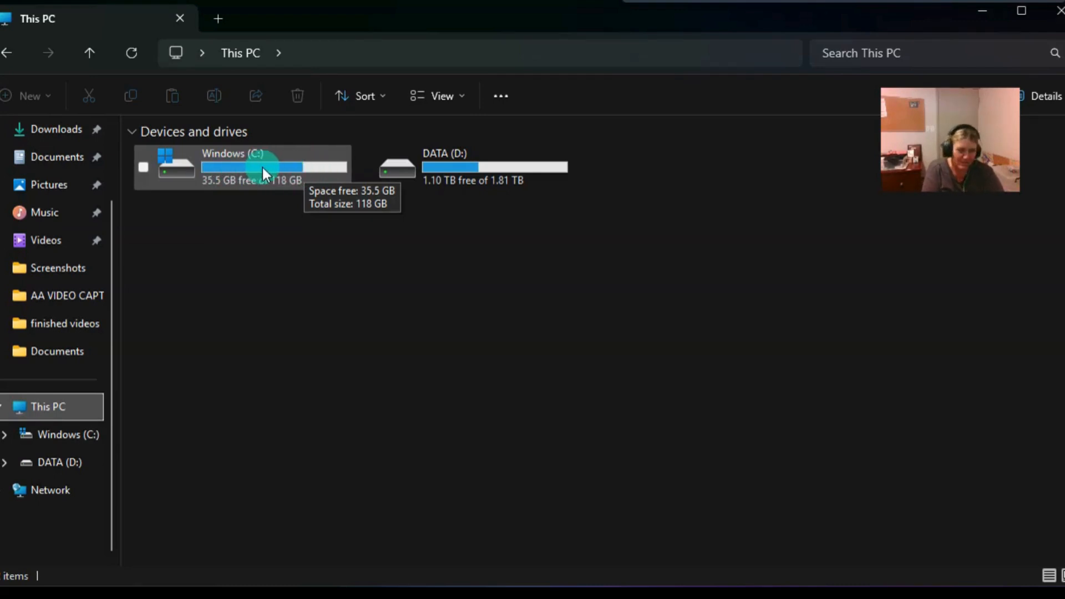
pyautogui.moveTo(461, 168)
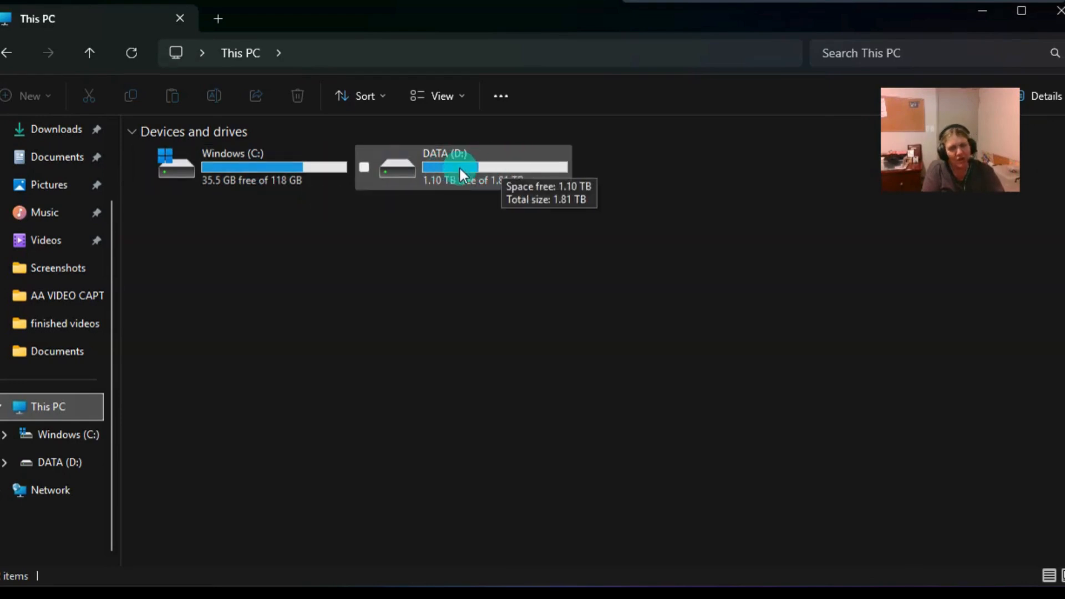
# Look through the Users folder on the Windows (C:) drive and examine the contents of the main user's profile folder
pyautogui.doubleClick(268, 169)
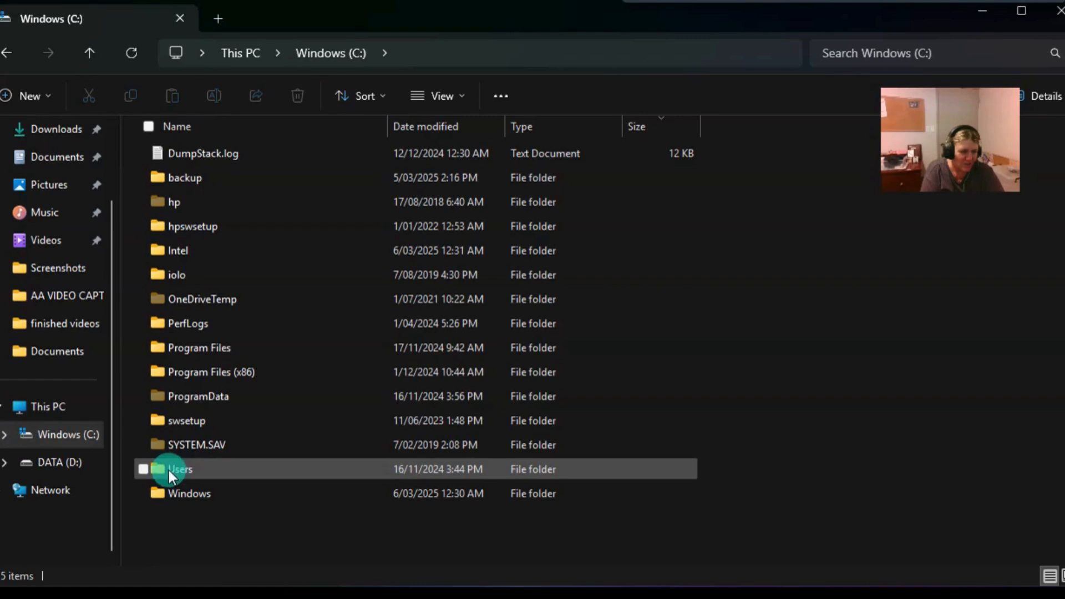
pyautogui.doubleClick(183, 471)
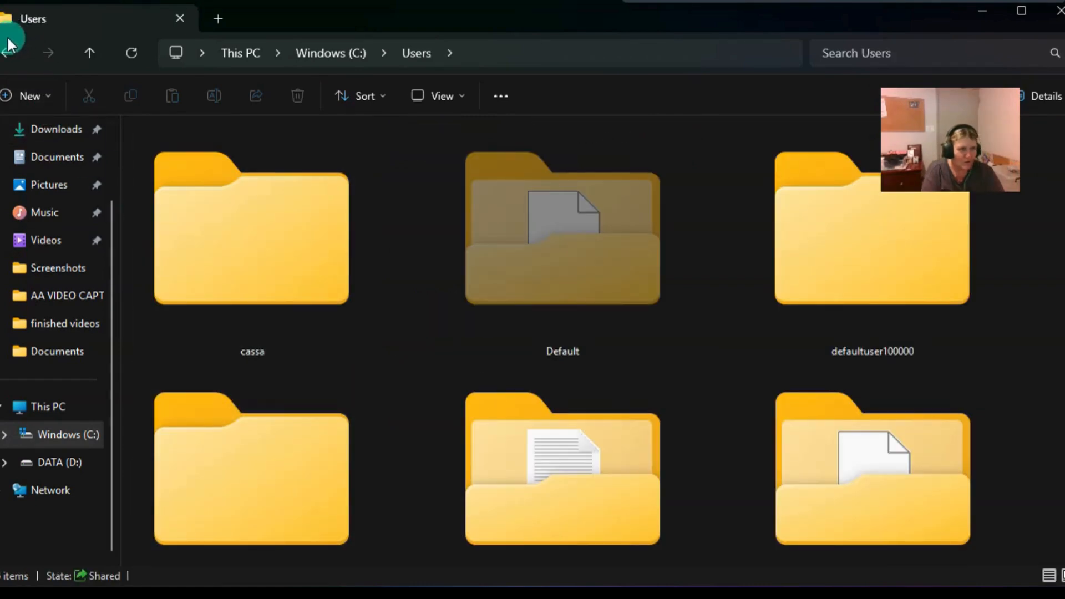
pyautogui.click(7, 52)
pyautogui.click(49, 409)
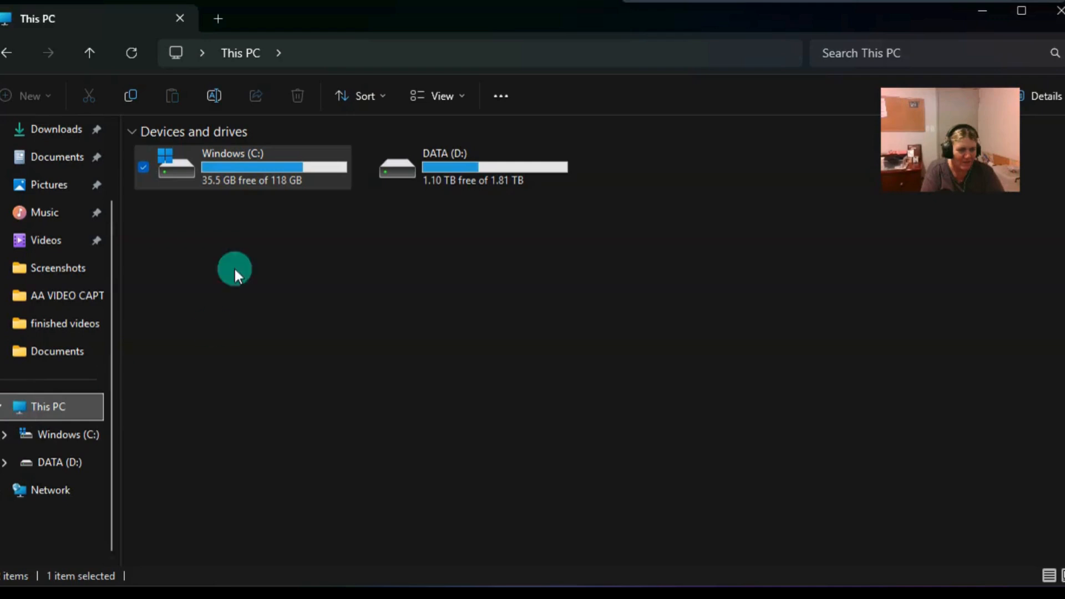
pyautogui.doubleClick(240, 162)
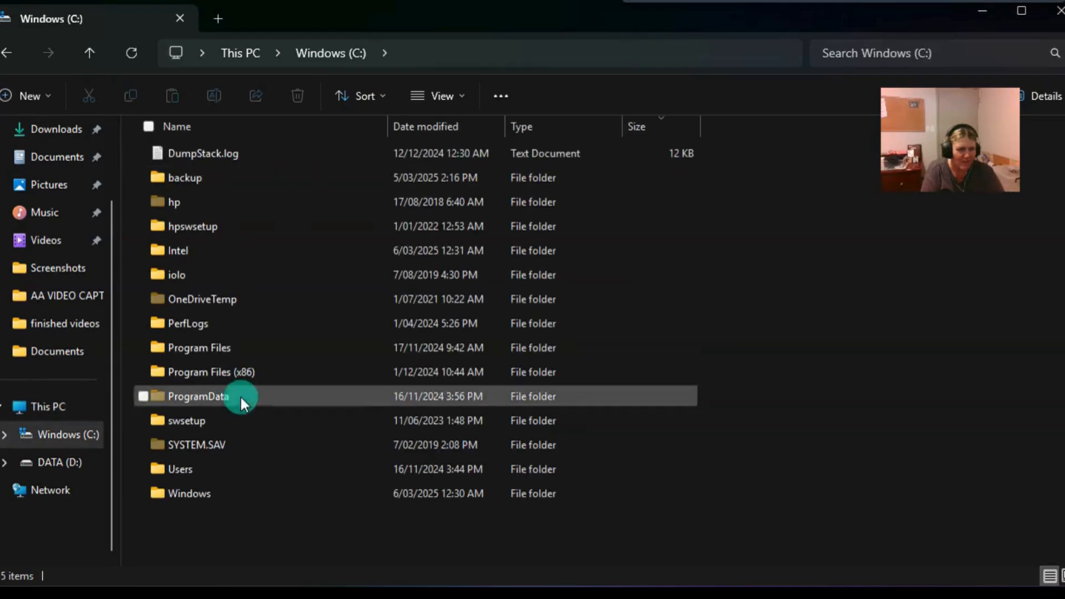
pyautogui.doubleClick(194, 468)
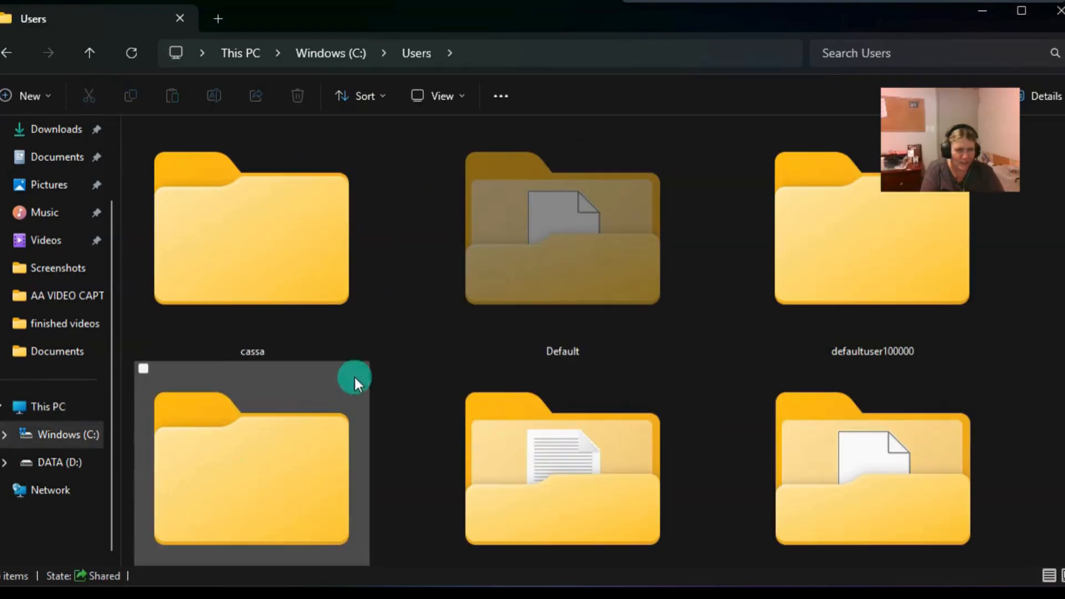
pyautogui.scroll(-1, 417, 354)
pyautogui.doubleClick(555, 451)
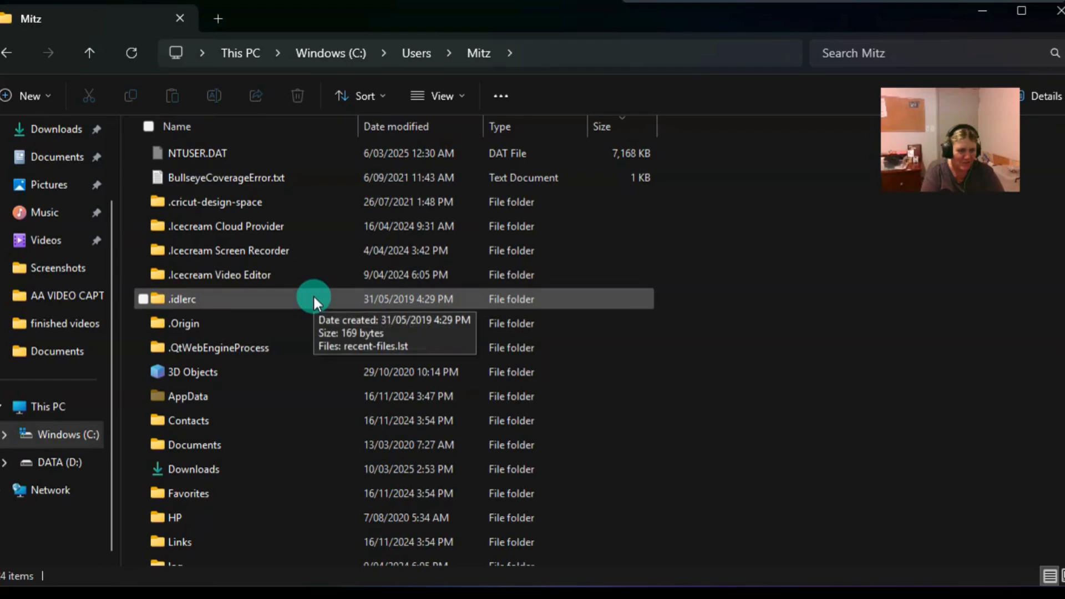
pyautogui.scroll(-1, 313, 298)
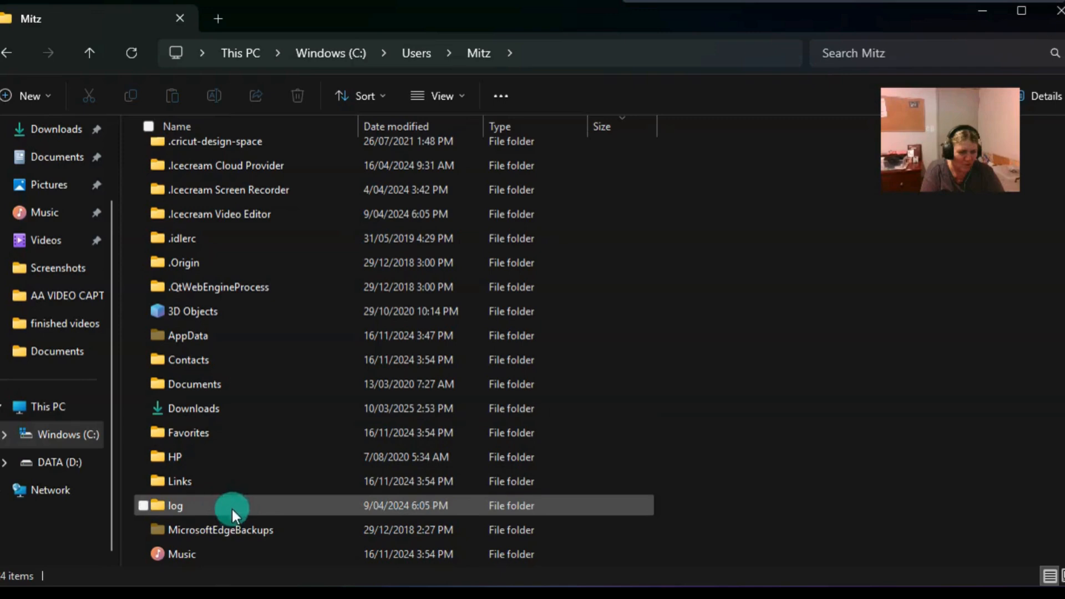
pyautogui.moveTo(237, 532)
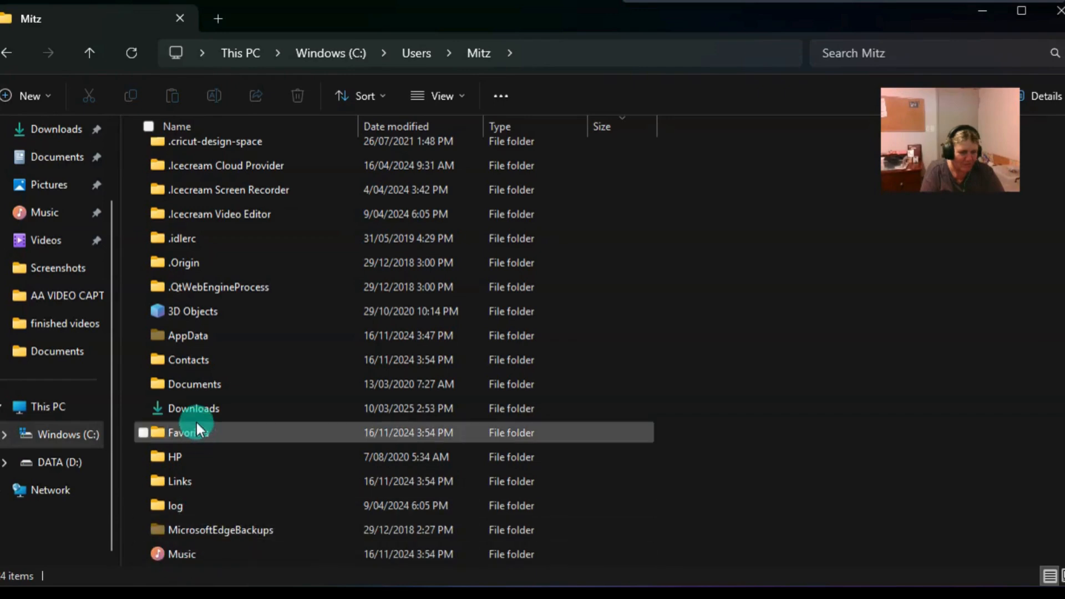
pyautogui.moveTo(195, 335)
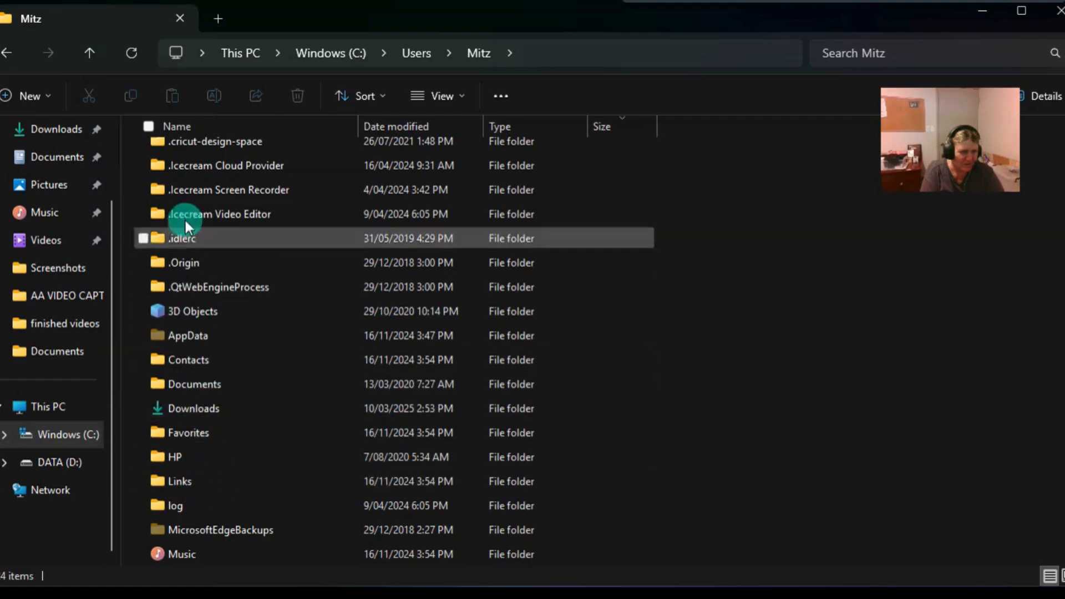
# Return to the root of the Windows (C:) drive and look over its system folders, including Windows and Program Files (x86)
pyautogui.click(11, 53)
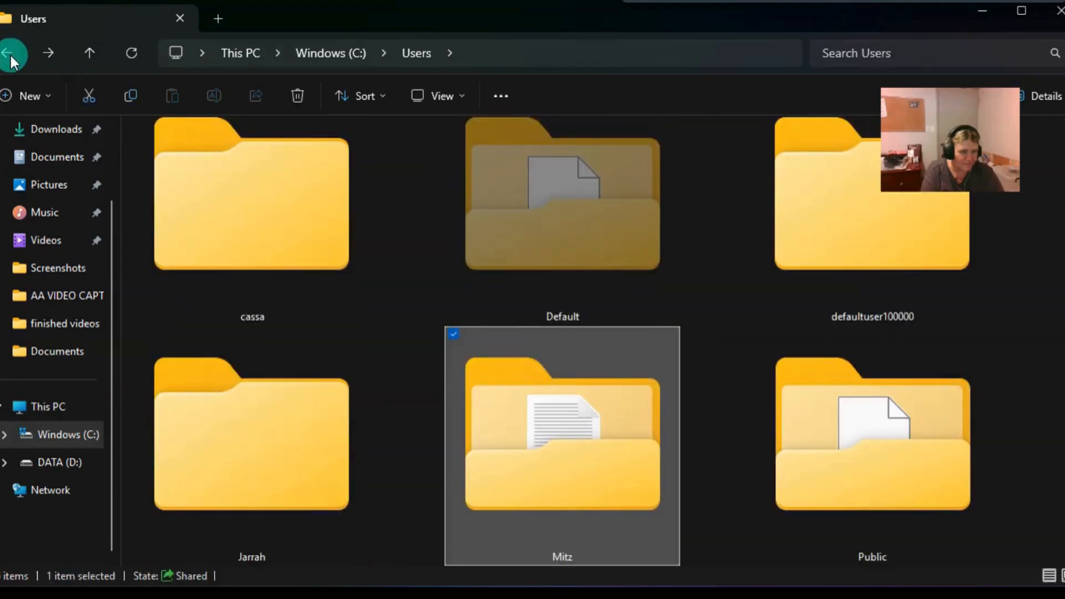
pyautogui.click(11, 53)
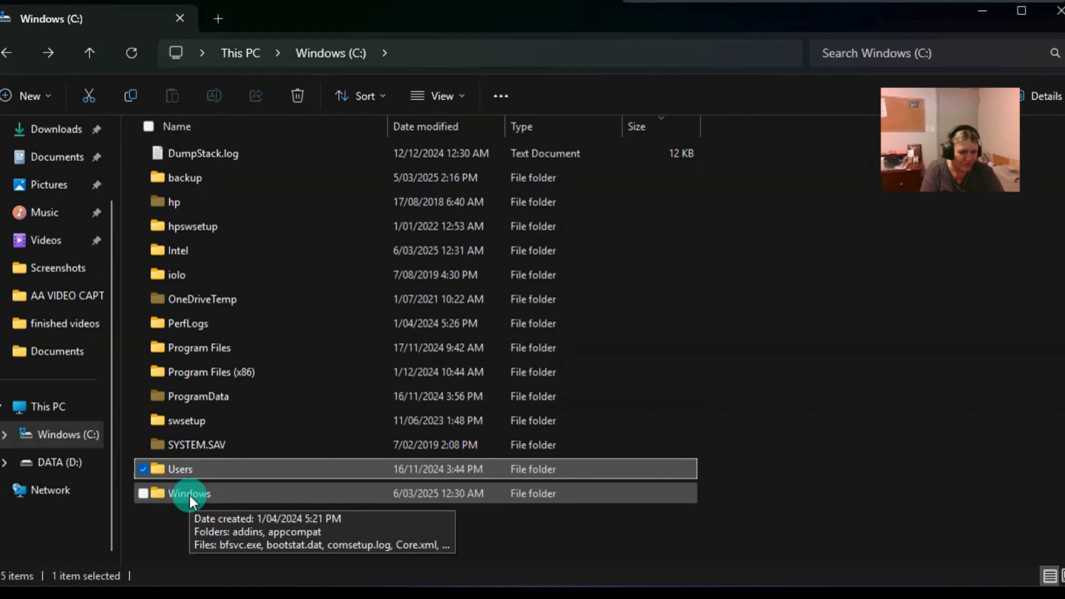
pyautogui.click(202, 370)
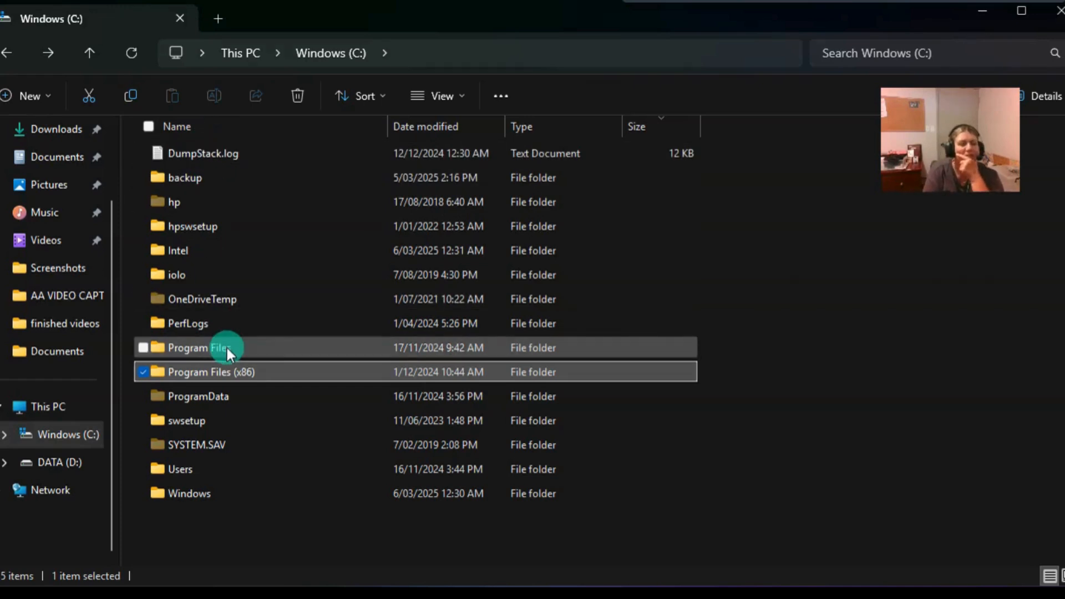
pyautogui.click(8, 52)
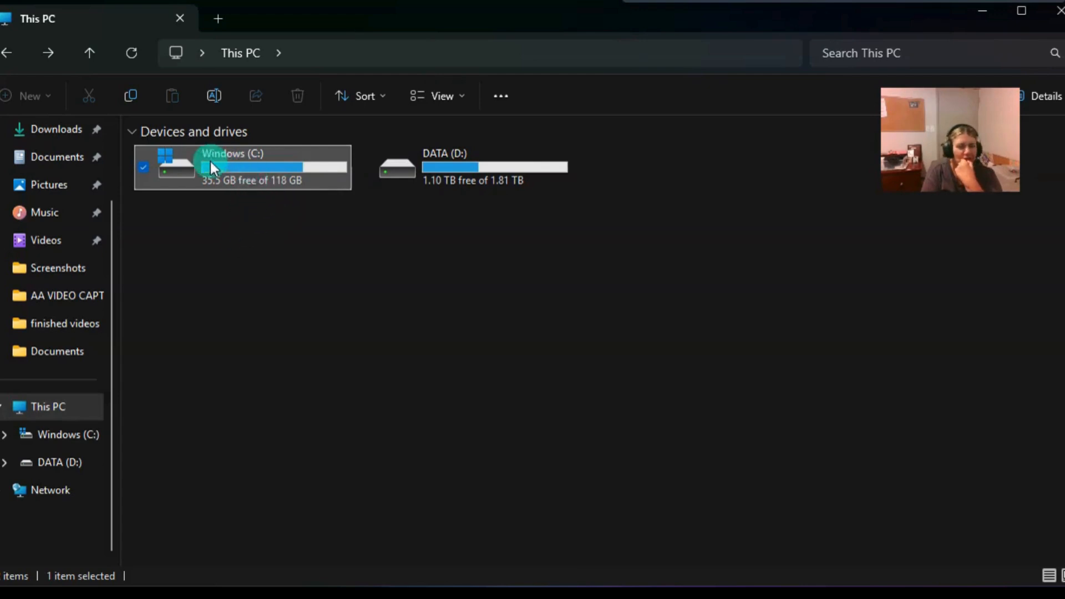
# View the Windows (C:) root folders once more, and compare the free space of the C: and DATA (D:) drives
pyautogui.doubleClick(254, 171)
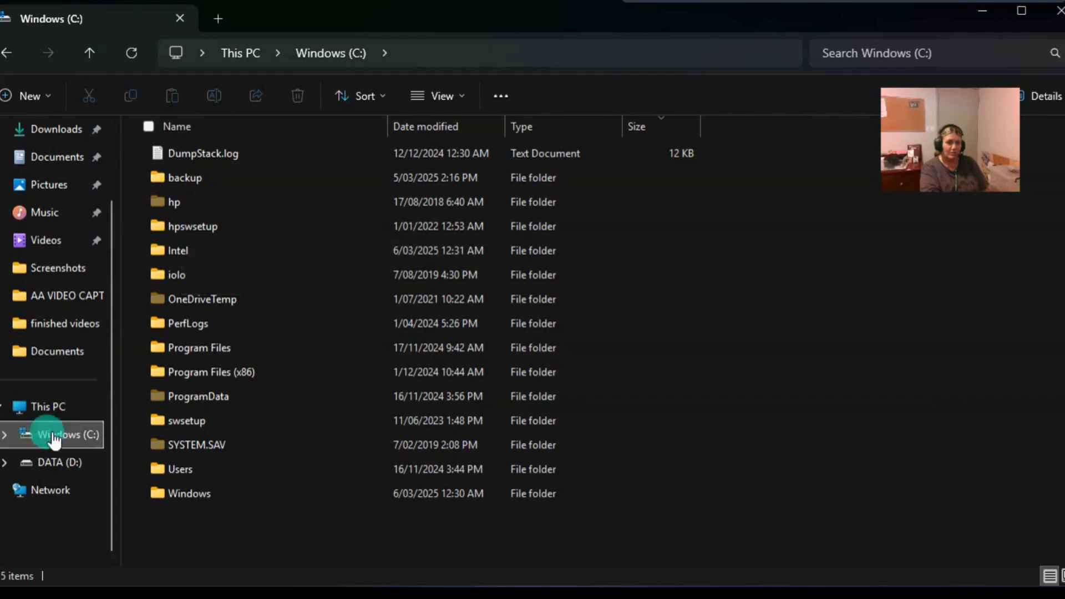
pyautogui.click(45, 392)
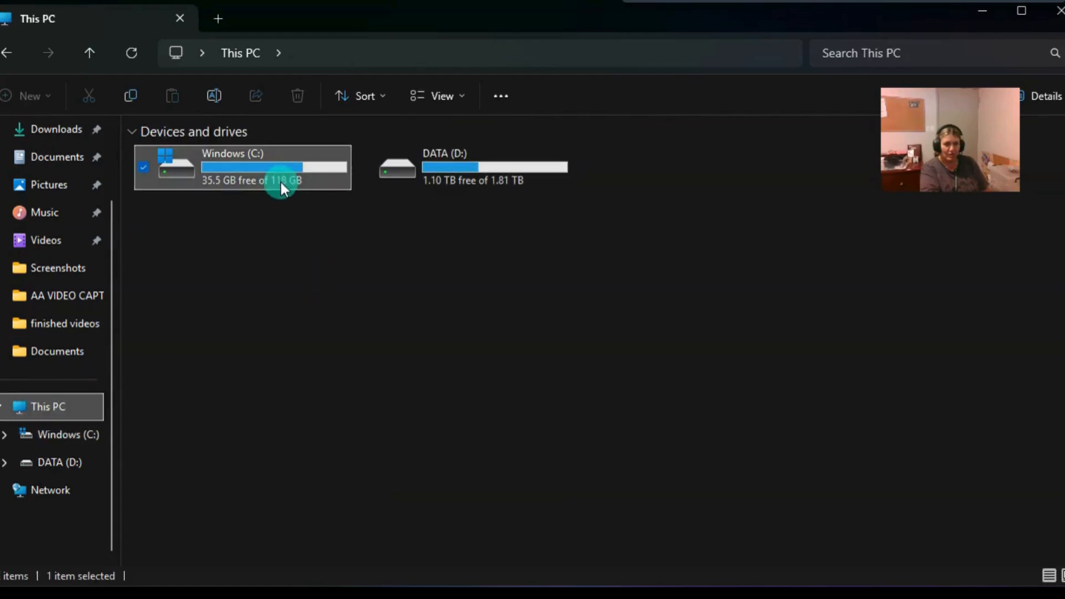
pyautogui.moveTo(304, 182)
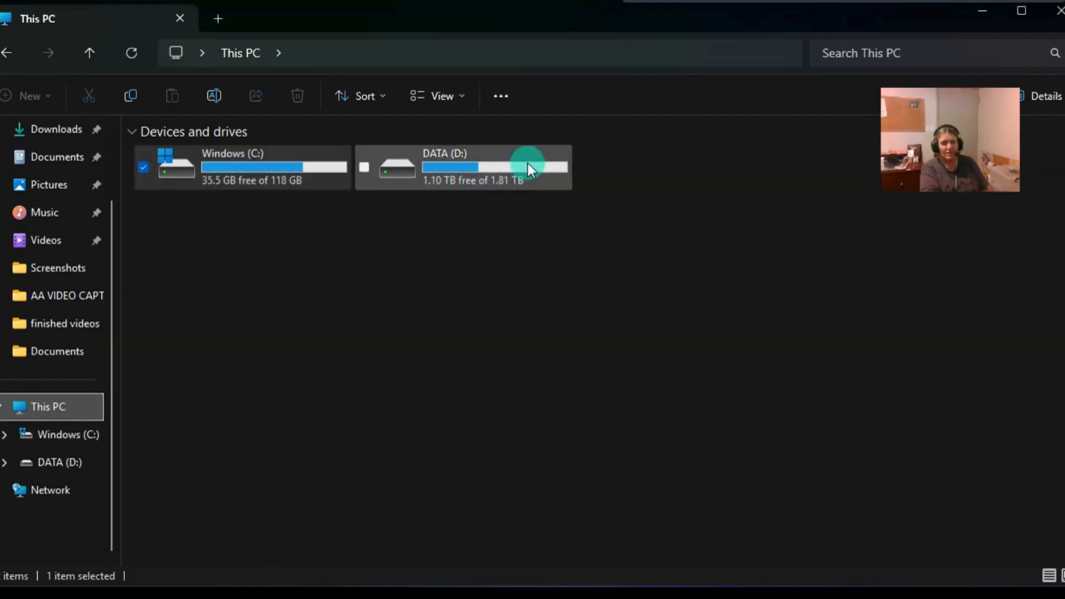
pyautogui.moveTo(507, 186)
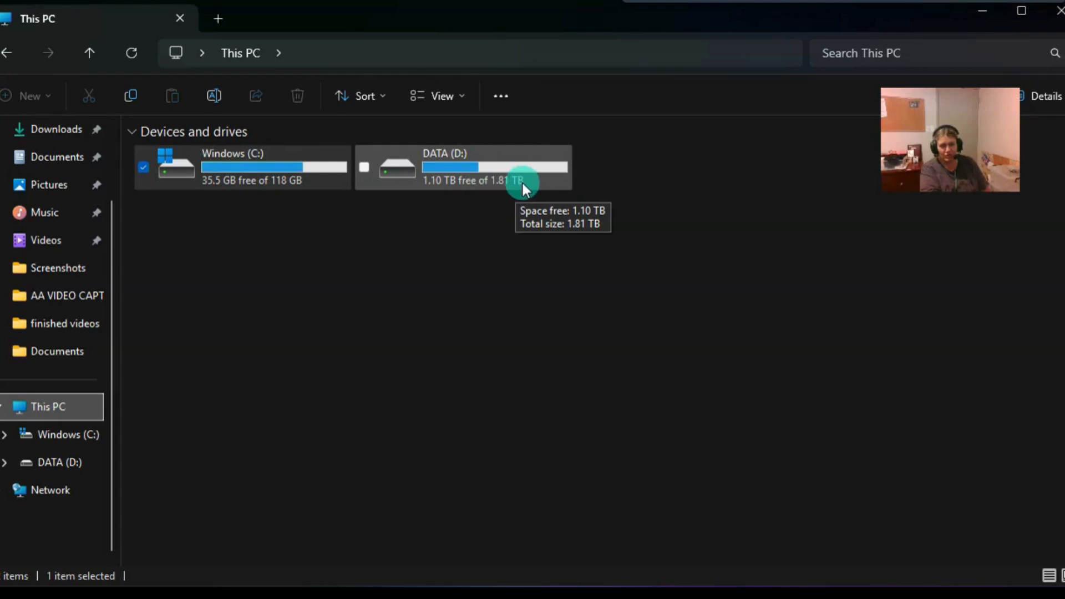